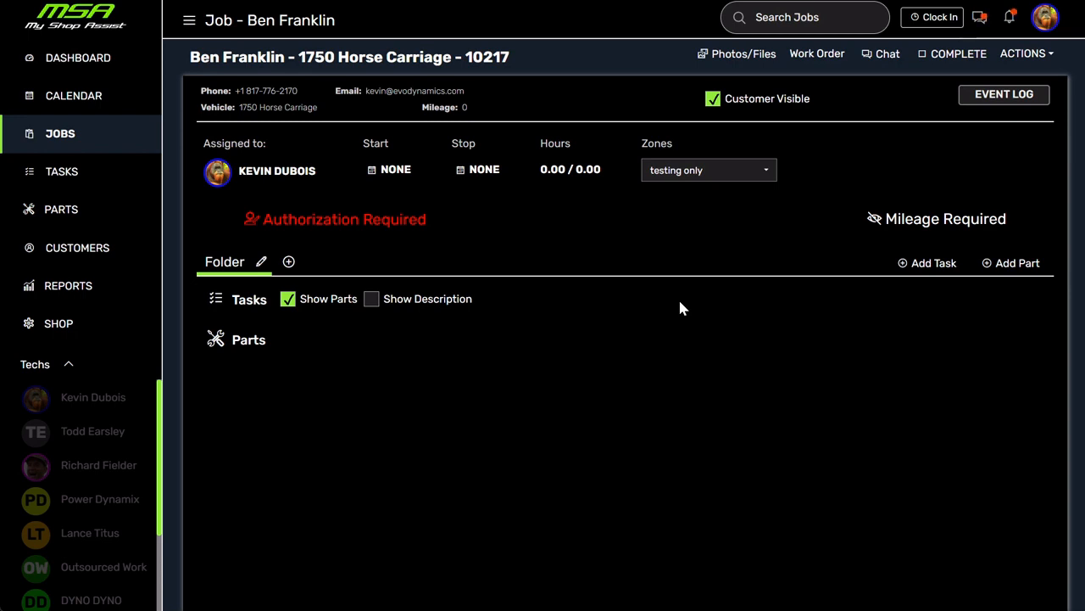
Step: Start a new task on the job named "Window replacement" with the customer-visible description "replace window in the carriage"
{"action": "left_click", "coordinate": [935, 266]}
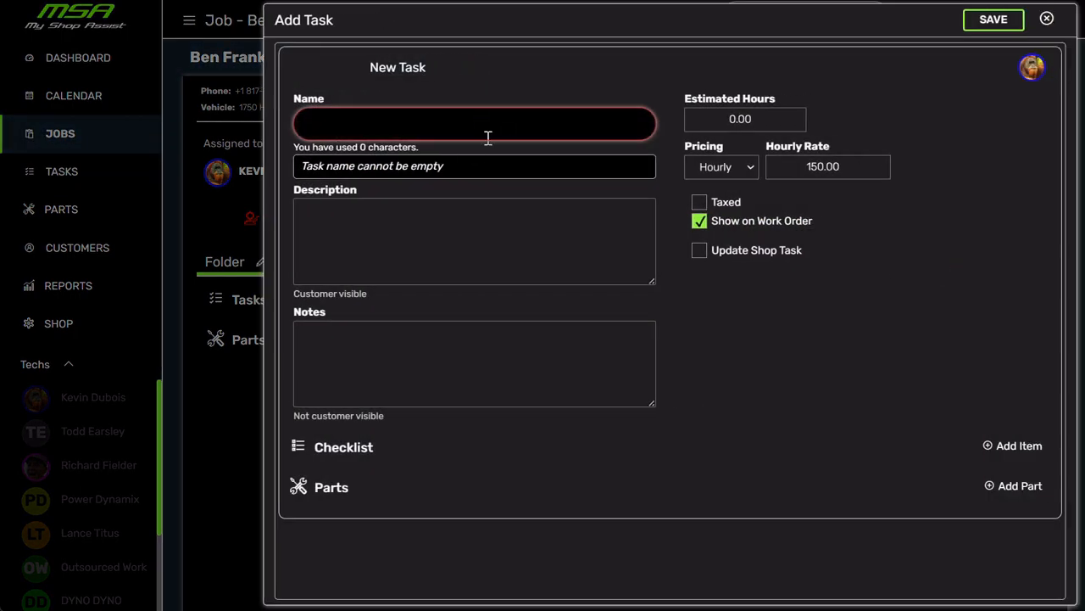
{"action": "type", "text": "Windows"}
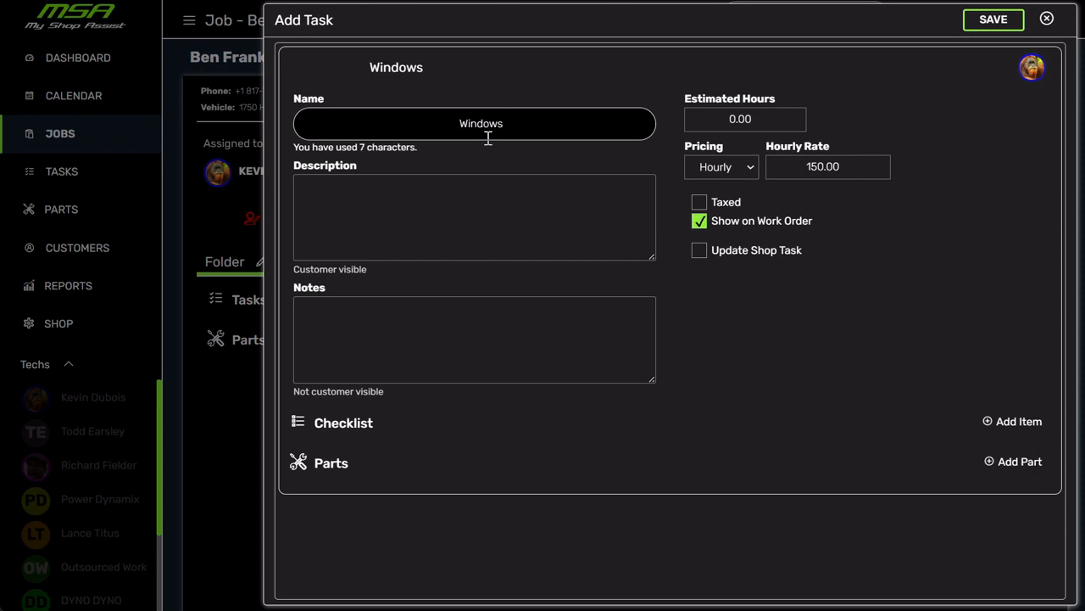
{"action": "key", "text": "BackSpace"}
{"action": "type", "text": "r"}
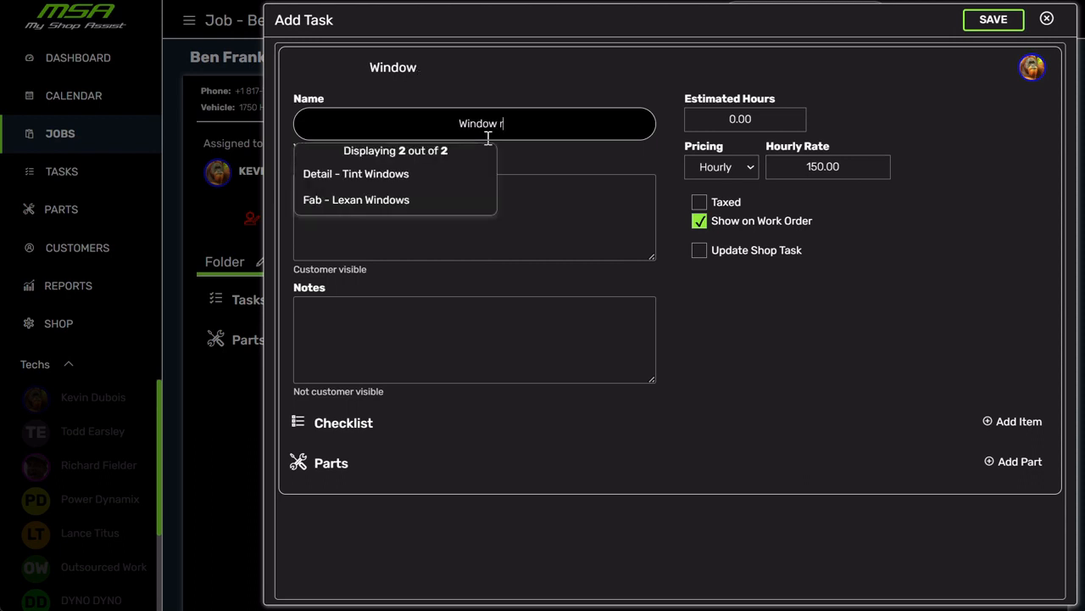
{"action": "type", "text": "eplacement"}
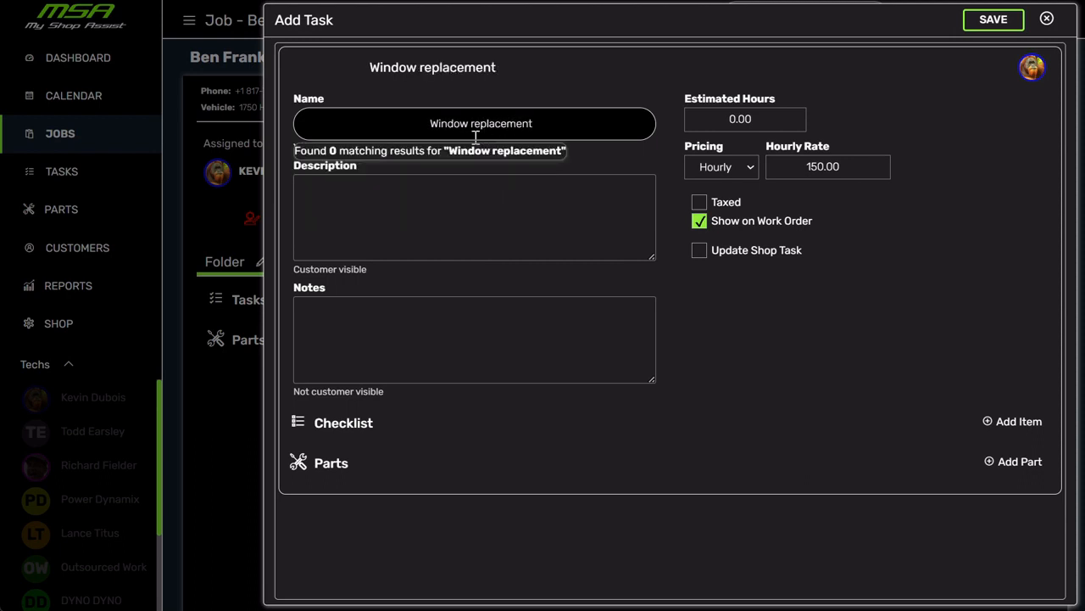
{"action": "left_click", "coordinate": [524, 234]}
{"action": "type", "text": "re"}
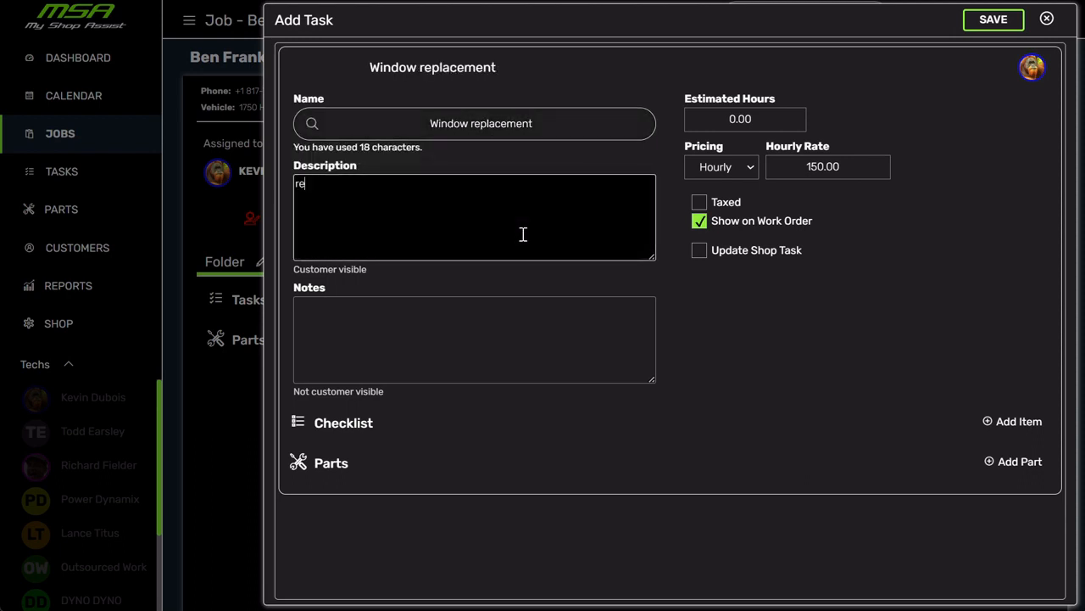
{"action": "type", "text": "place window in the carriage"}
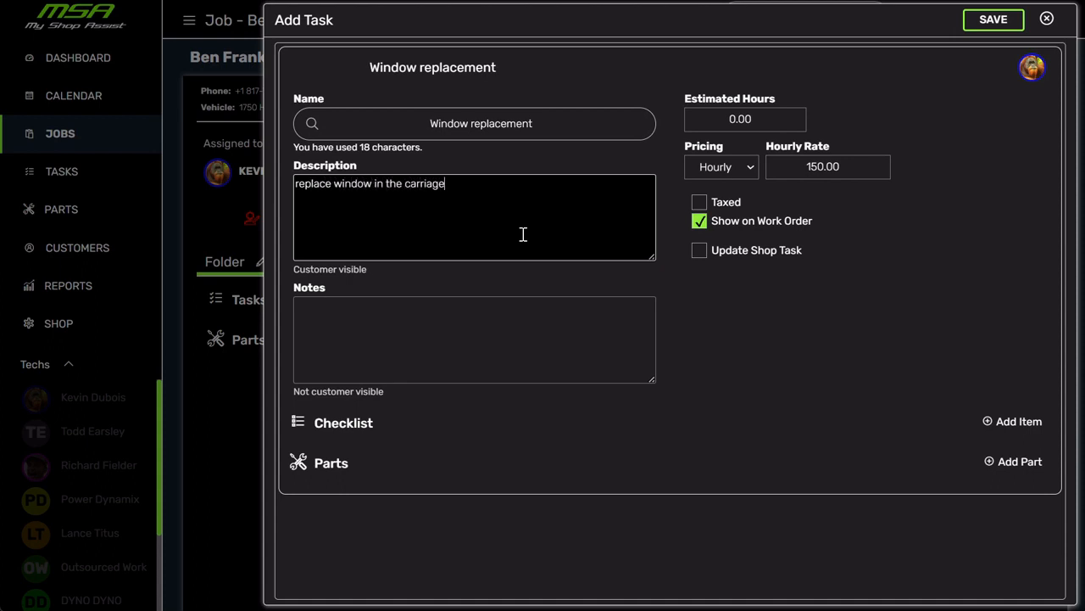
Step: Enter the internal notes "these are not customer visible notes" and set the task's estimated hours to 5
{"action": "left_click", "coordinate": [762, 122]}
{"action": "left_click", "coordinate": [372, 339]}
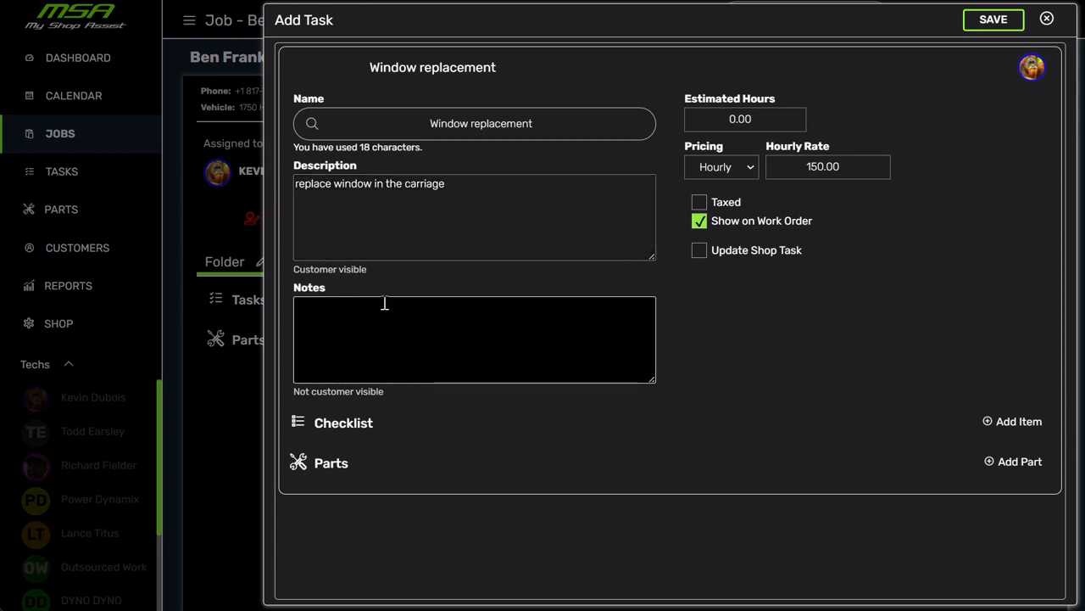
{"action": "type", "text": "these are not"}
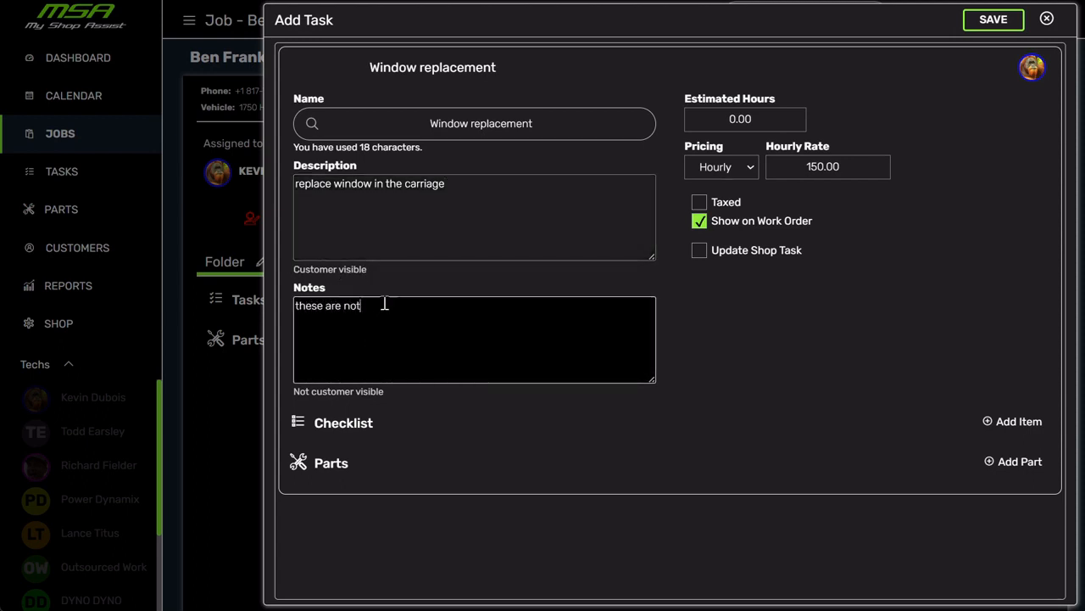
{"action": "type", "text": " customer visible notes"}
{"action": "left_click", "coordinate": [758, 119]}
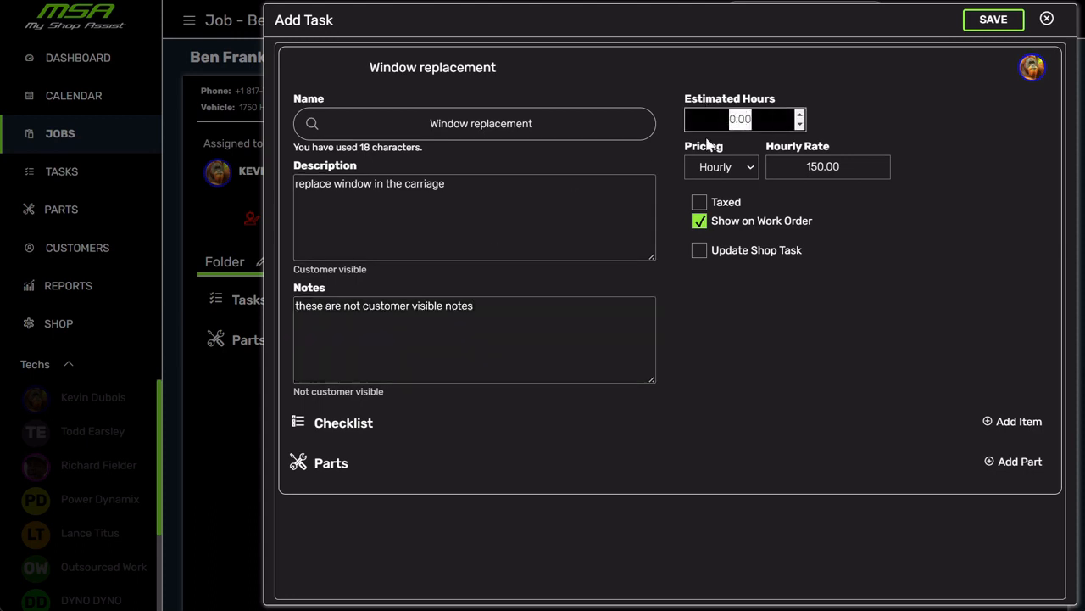
{"action": "type", "text": "5"}
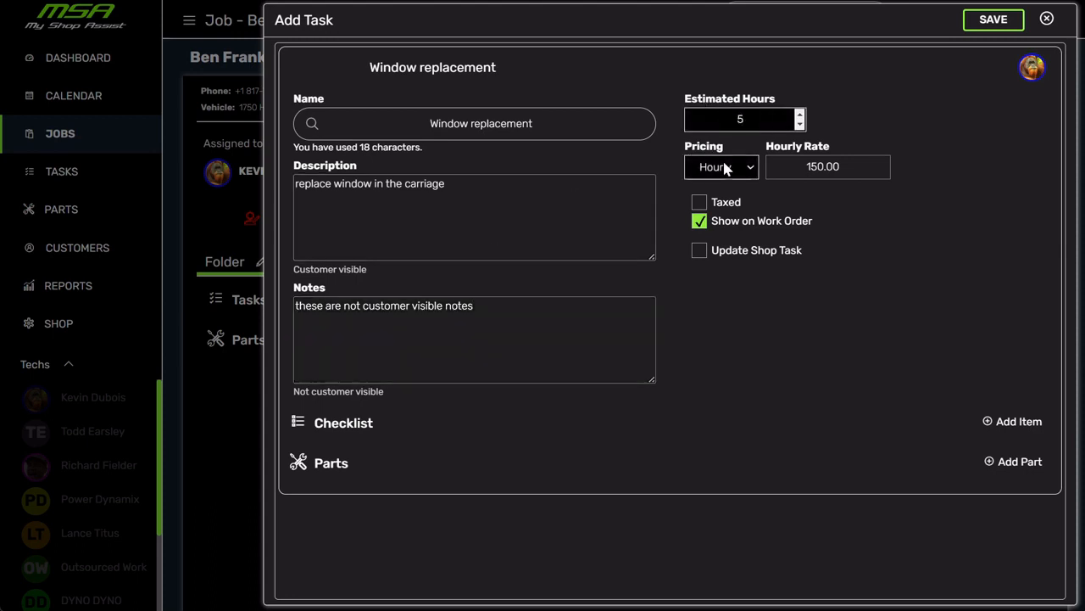
Step: Try the Fixed and Book Hours pricing types on the task and return the pricing to Hourly
{"action": "left_click", "coordinate": [735, 163]}
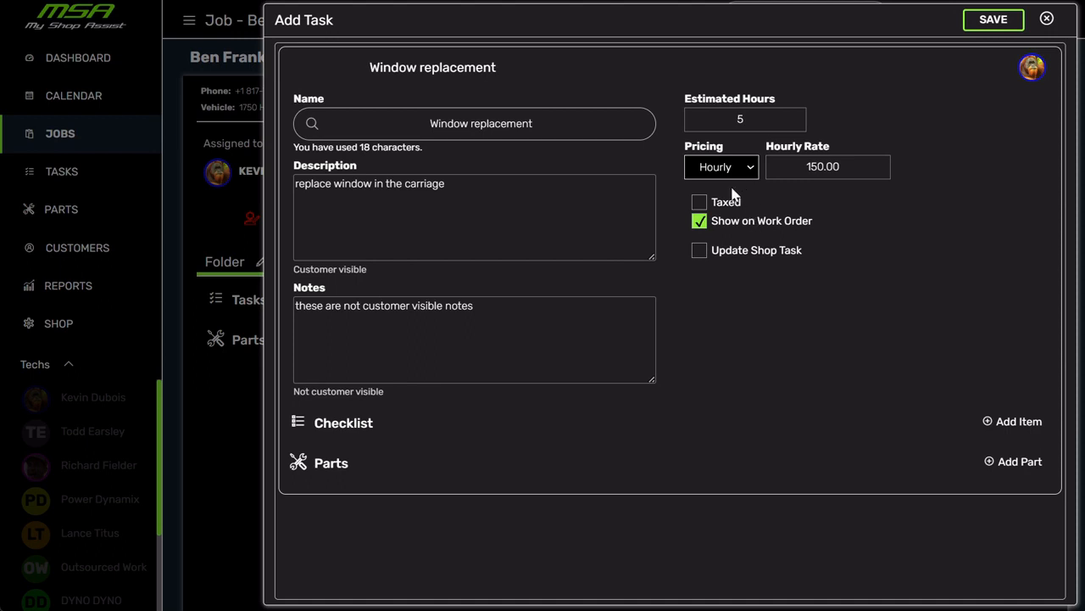
{"action": "left_click", "coordinate": [732, 188]}
{"action": "left_click", "coordinate": [743, 173]}
{"action": "left_click", "coordinate": [728, 204]}
{"action": "left_click", "coordinate": [789, 163]}
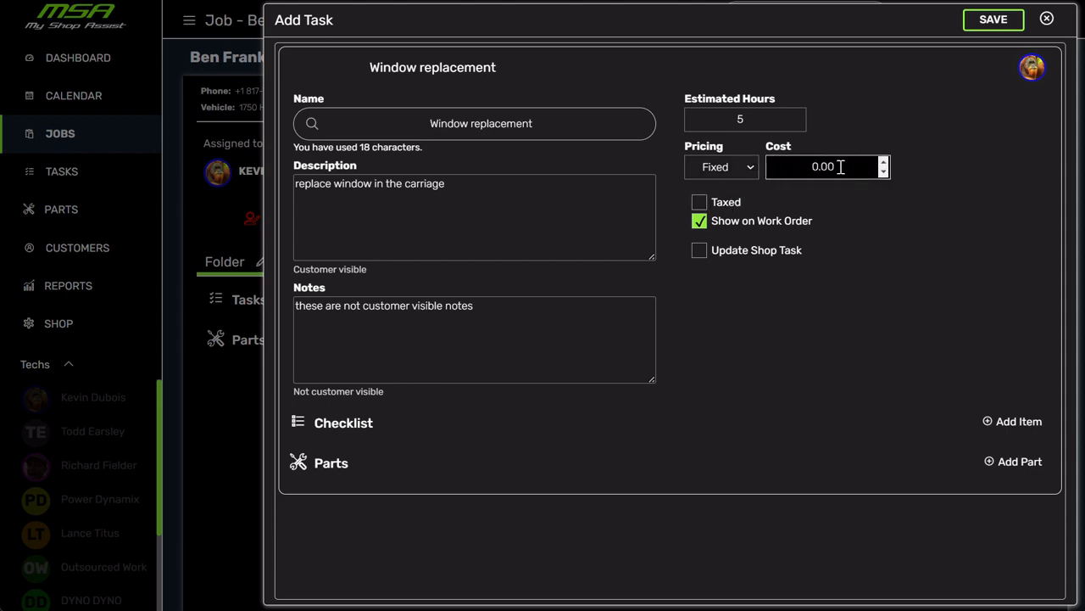
{"action": "left_click", "coordinate": [721, 167]}
{"action": "left_click", "coordinate": [746, 225]}
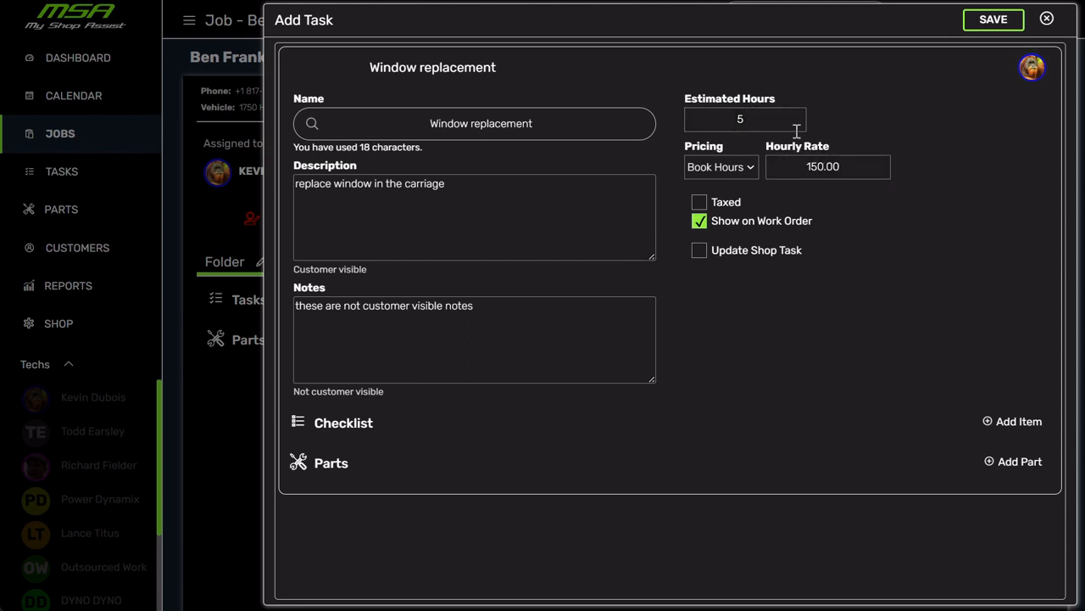
{"action": "left_click", "coordinate": [736, 174]}
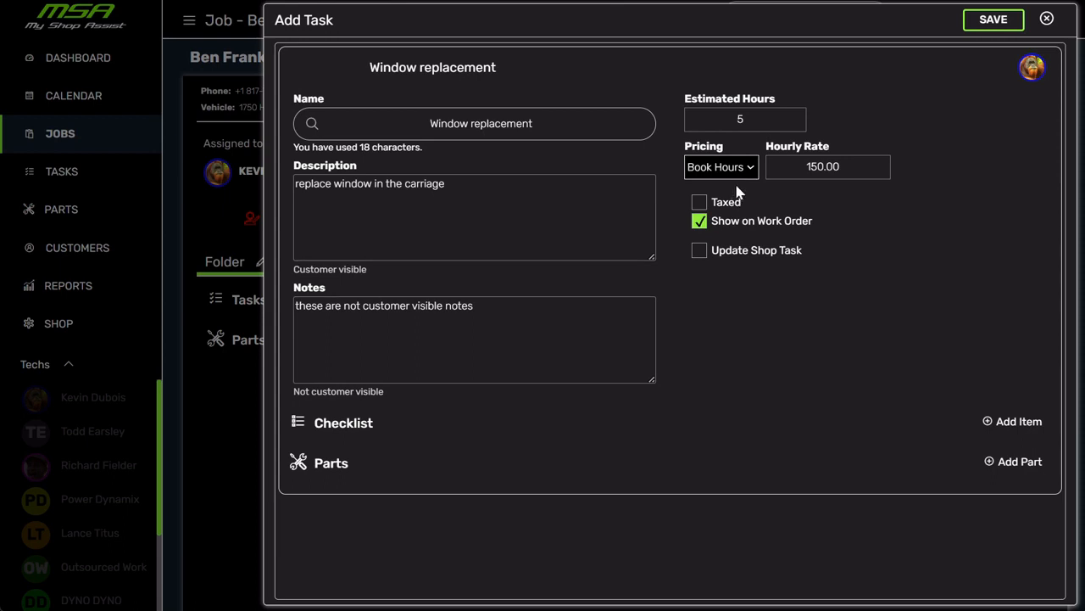
{"action": "left_click", "coordinate": [743, 180]}
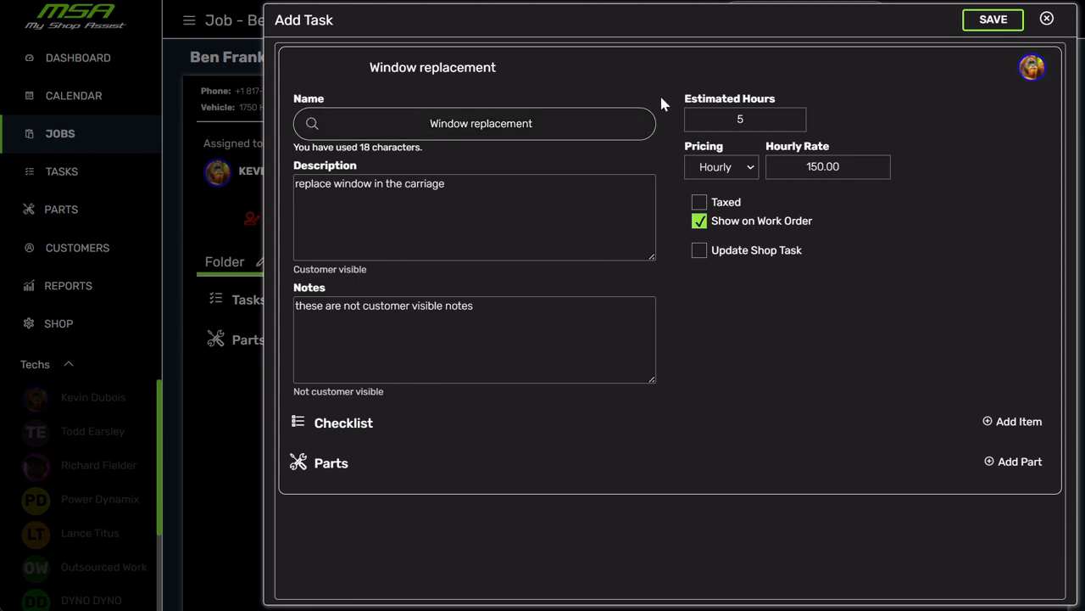
Step: Save the Window replacement task to the job
{"action": "left_click", "coordinate": [993, 20]}
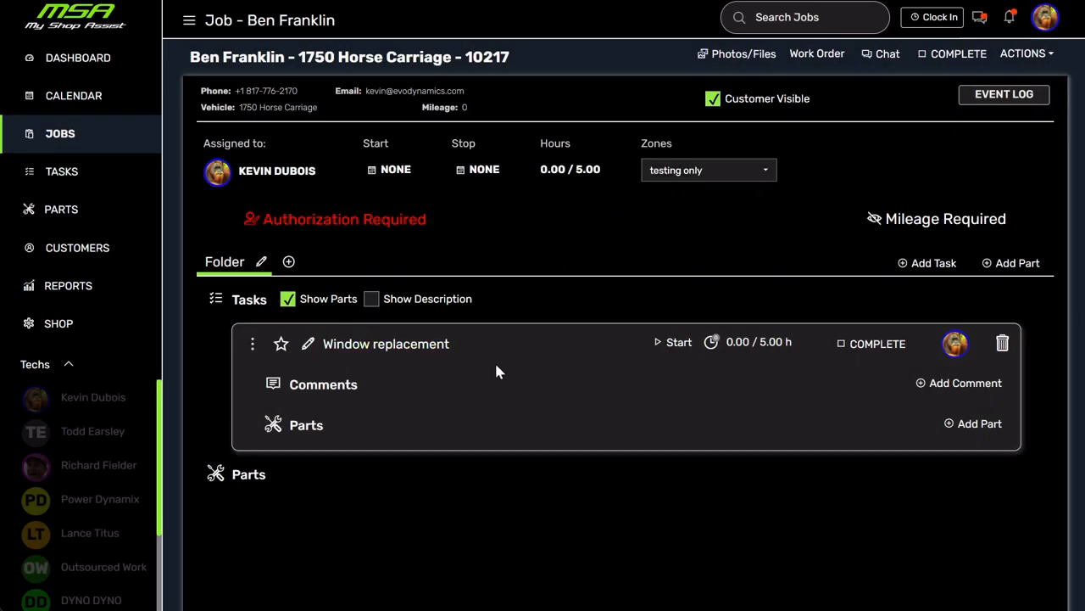
Step: Fill another new task from the saved Window replacement entry and discard it without saving
{"action": "left_click", "coordinate": [934, 264]}
{"action": "type", "text": "wi"}
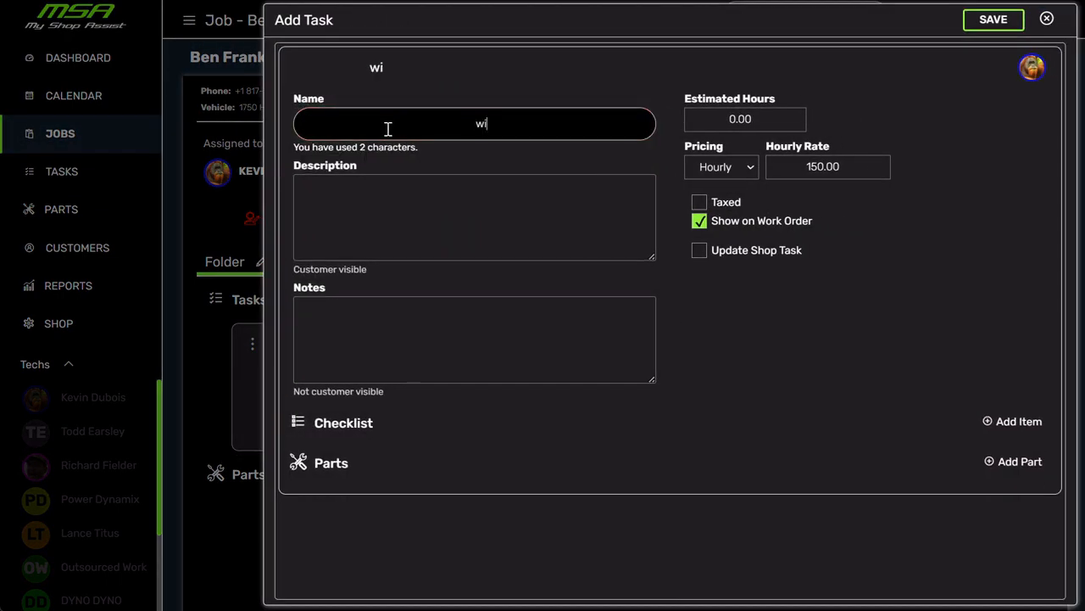
{"action": "type", "text": "ndow re"}
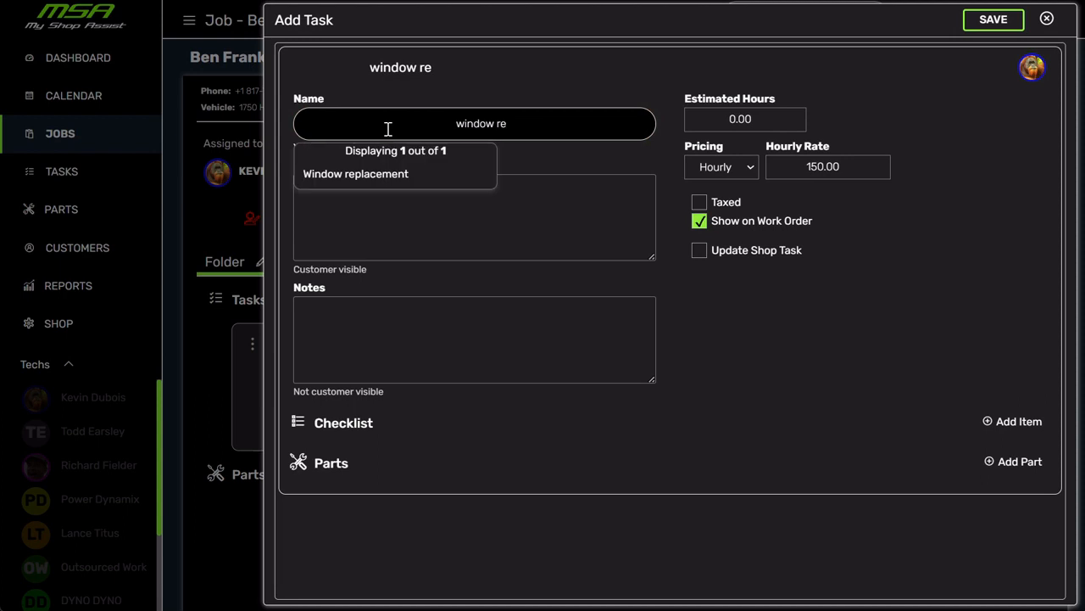
{"action": "left_click", "coordinate": [413, 177]}
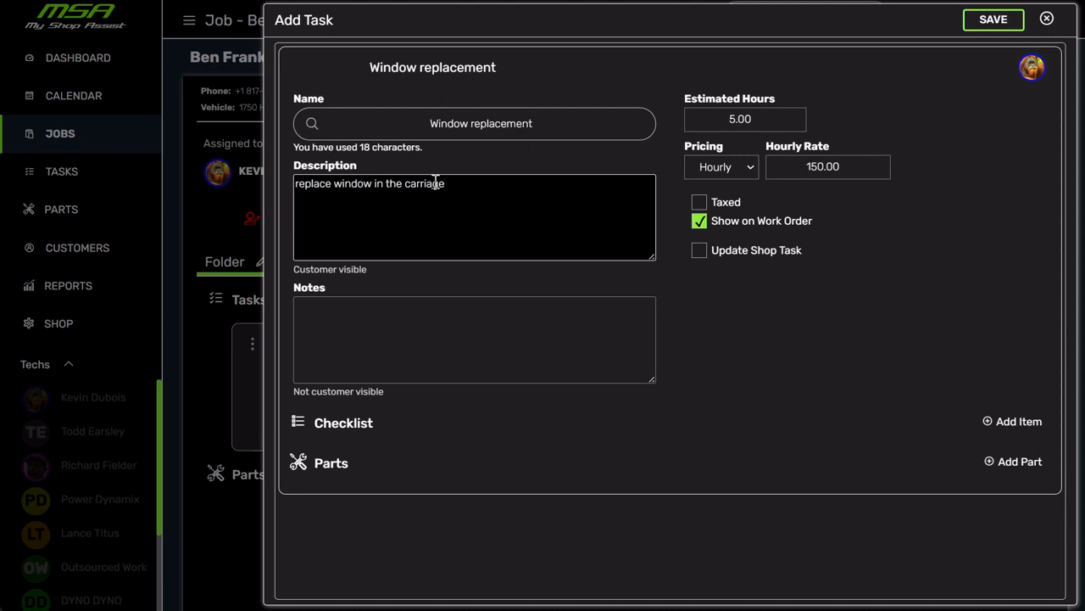
{"action": "left_click", "coordinate": [1048, 23]}
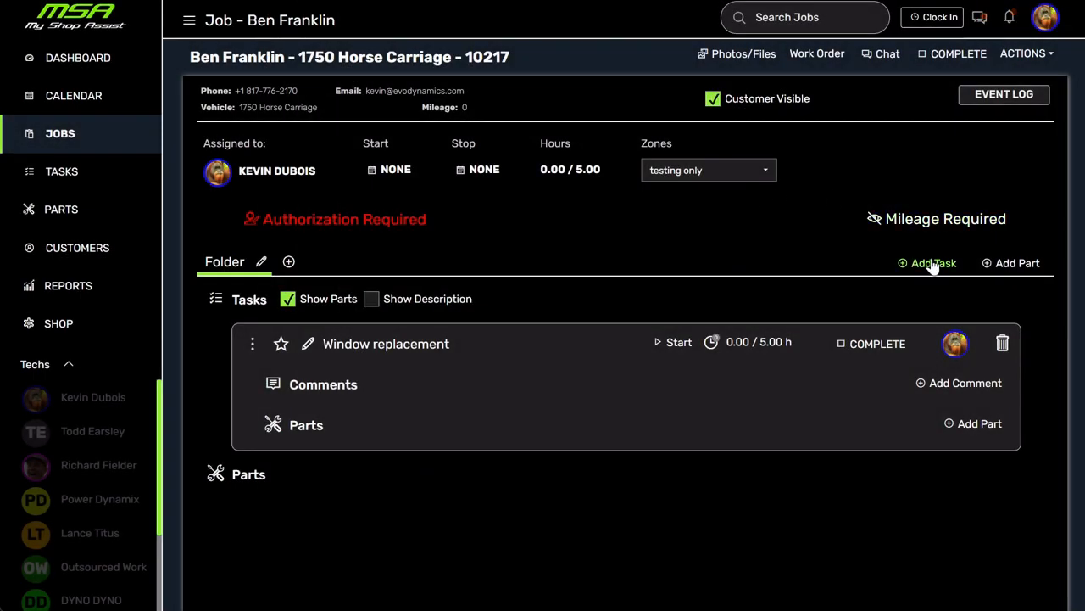
Step: Add a second task to the job from the saved entry "Tune - Flex Fuel - Evo X" and save it
{"action": "left_click", "coordinate": [932, 263]}
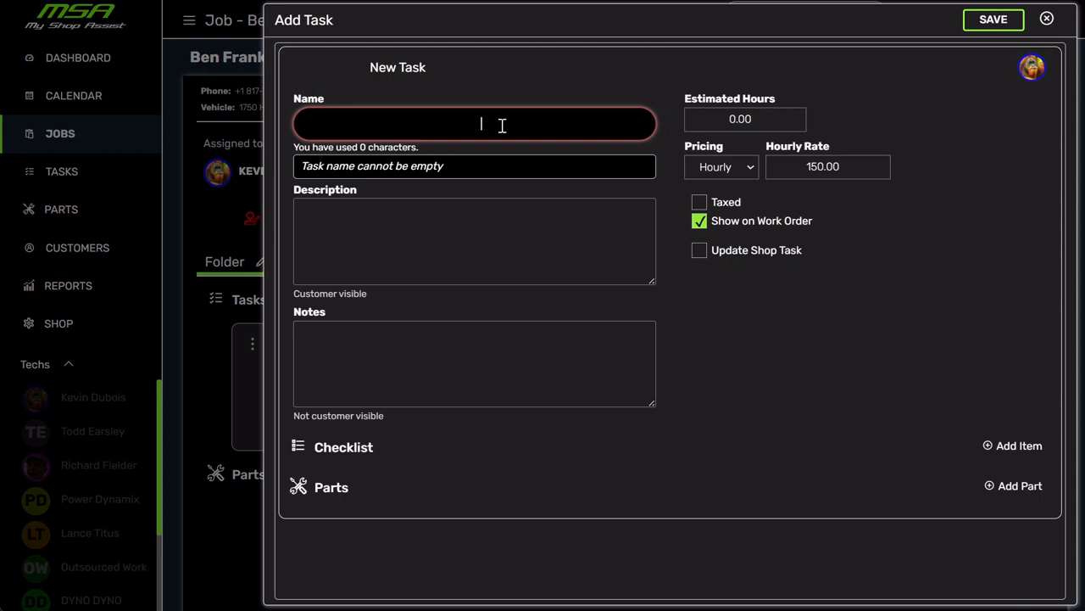
{"action": "type", "text": "tune"}
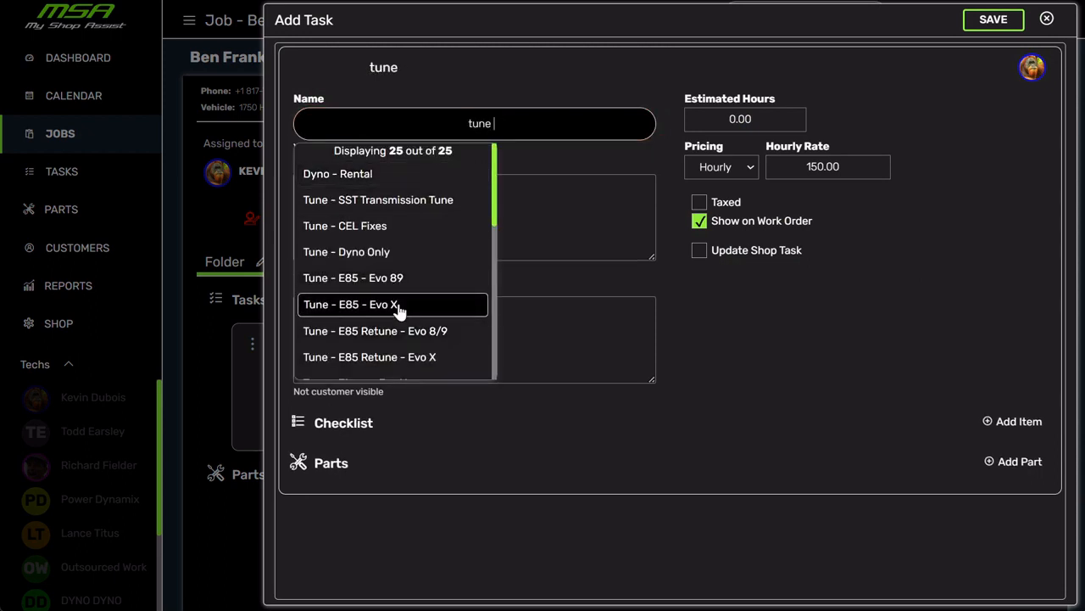
{"action": "scroll", "coordinate": [398, 312], "scroll_direction": "down", "scroll_amount": 4}
{"action": "scroll", "coordinate": [403, 316], "scroll_direction": "up", "scroll_amount": 3}
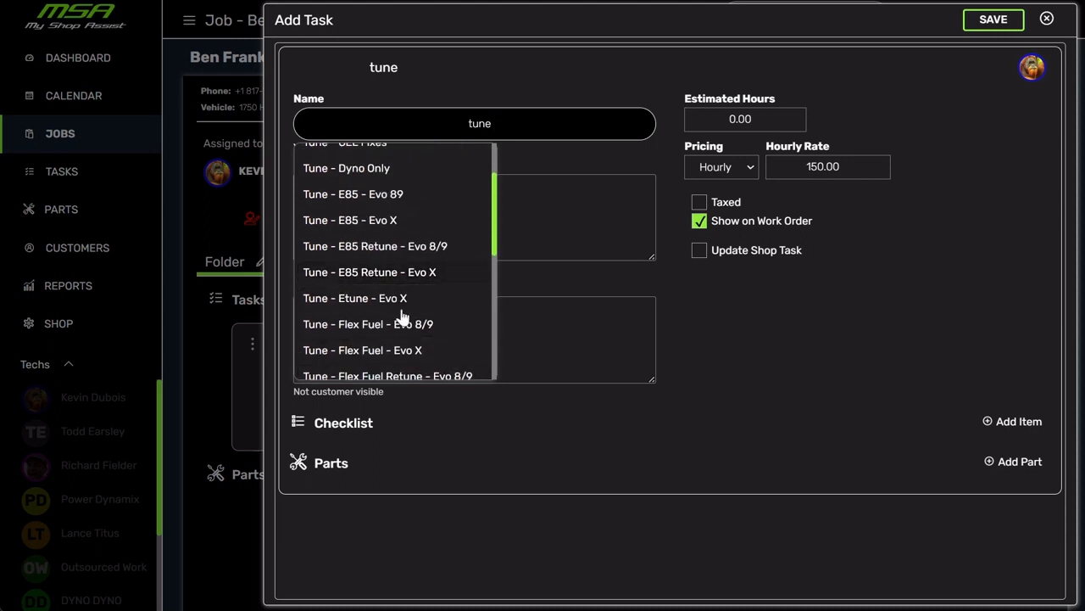
{"action": "left_click", "coordinate": [389, 351]}
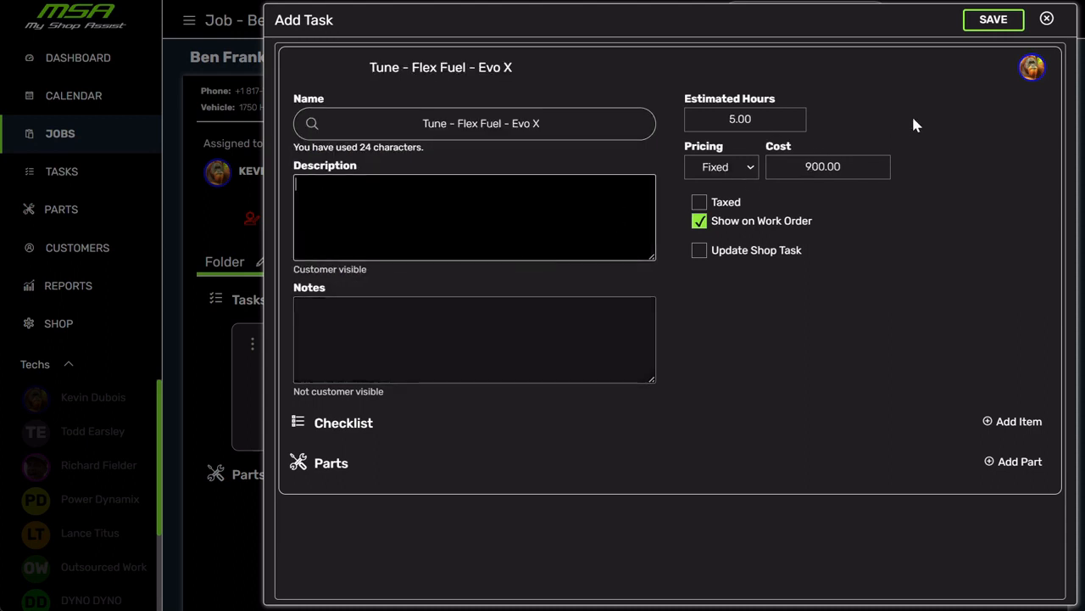
{"action": "left_click", "coordinate": [988, 20]}
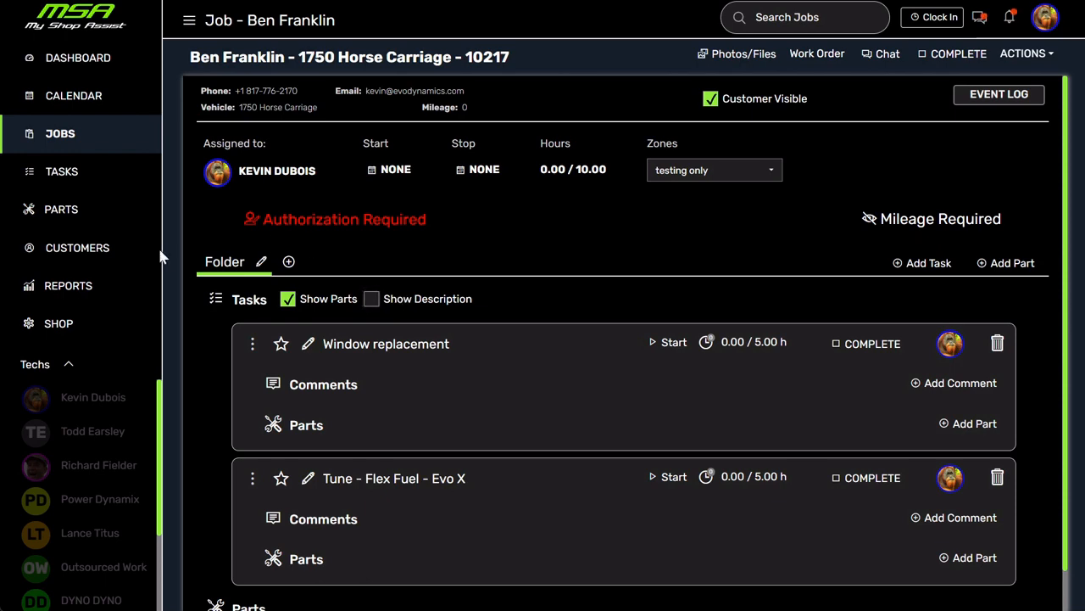
Step: Examine the QuickBooks Online integration and its import options in the shop settings, and close the settings
{"action": "left_click", "coordinate": [59, 324]}
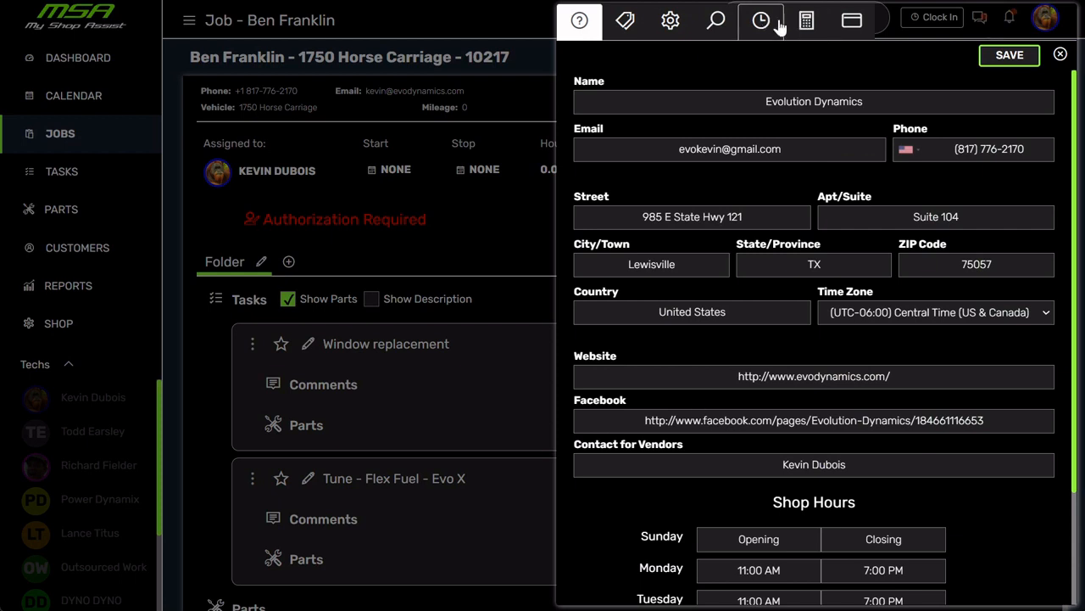
{"action": "left_click", "coordinate": [806, 21]}
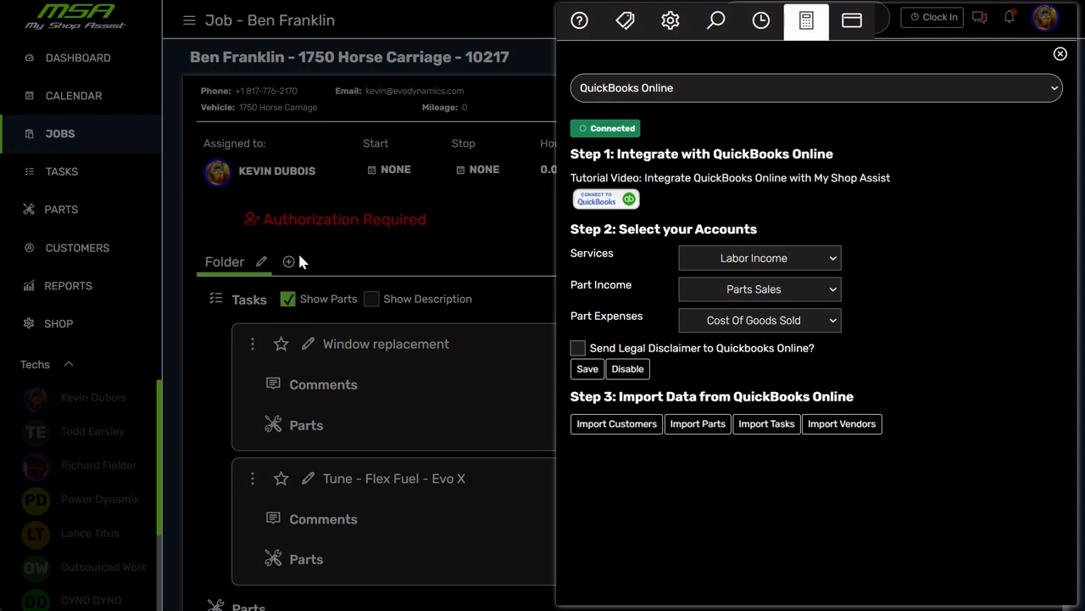
{"action": "left_click", "coordinate": [54, 168]}
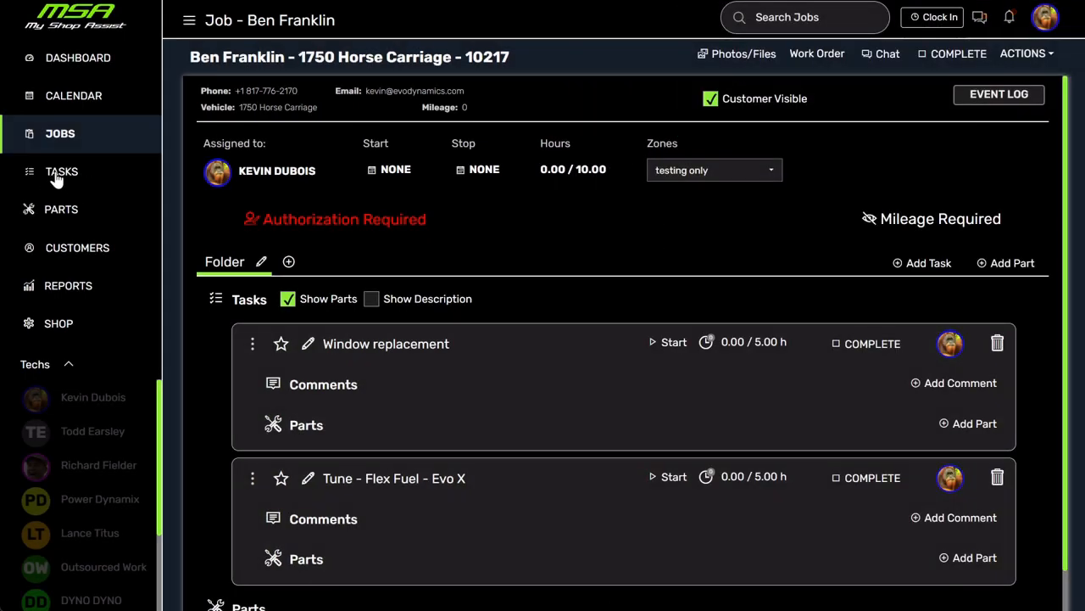
Step: Open the shop's task list and check its import option
{"action": "left_click", "coordinate": [56, 175]}
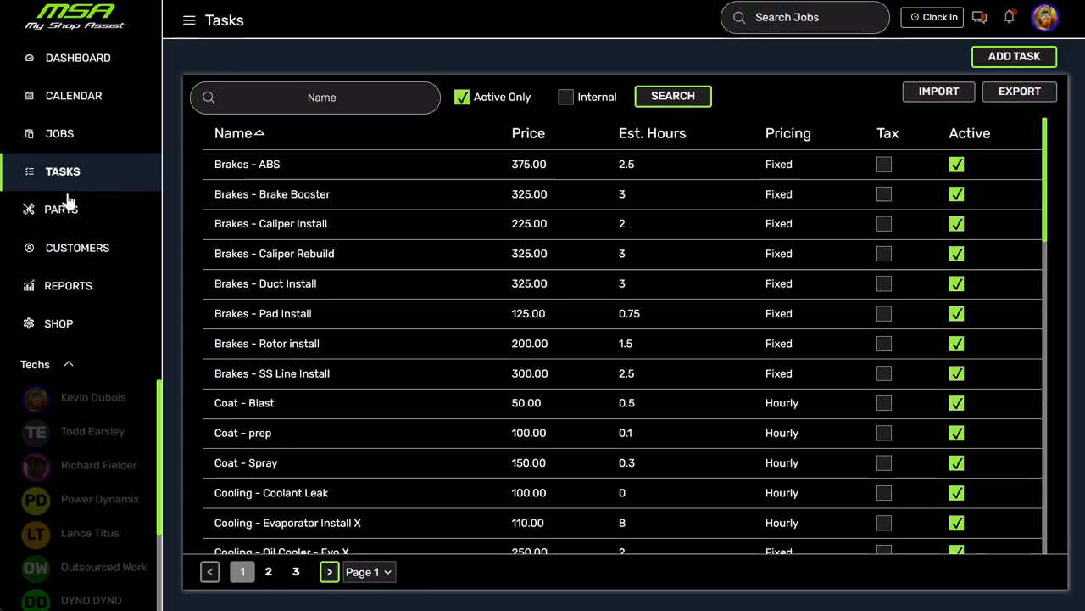
{"action": "left_click", "coordinate": [939, 95]}
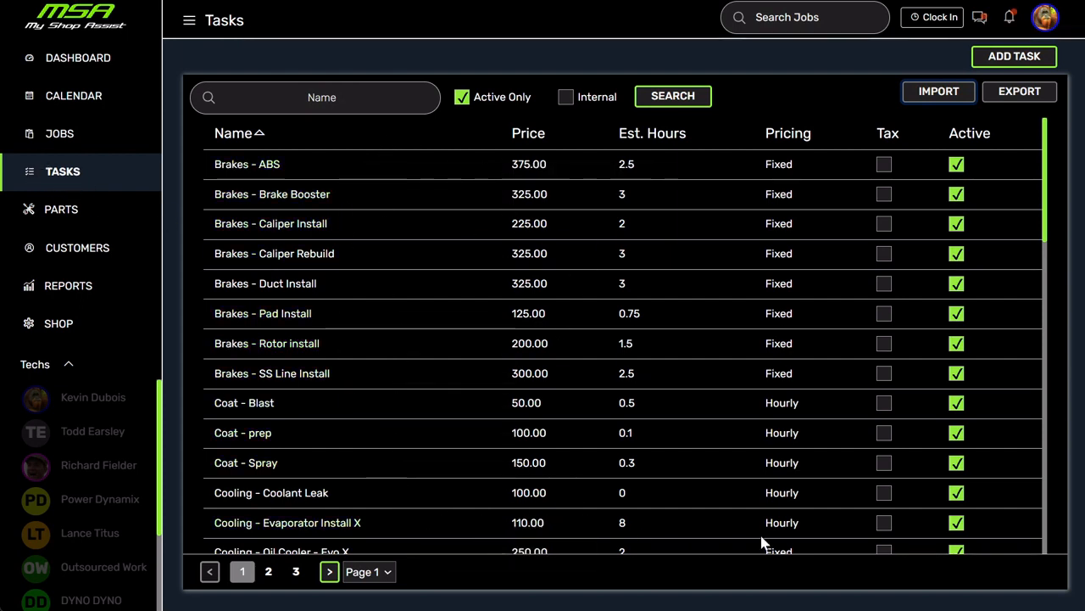
Step: Browse the shop's saved tasks on page 1, page 7 and page 5 of the list
{"action": "scroll", "coordinate": [612, 358], "scroll_direction": "down", "scroll_amount": 10}
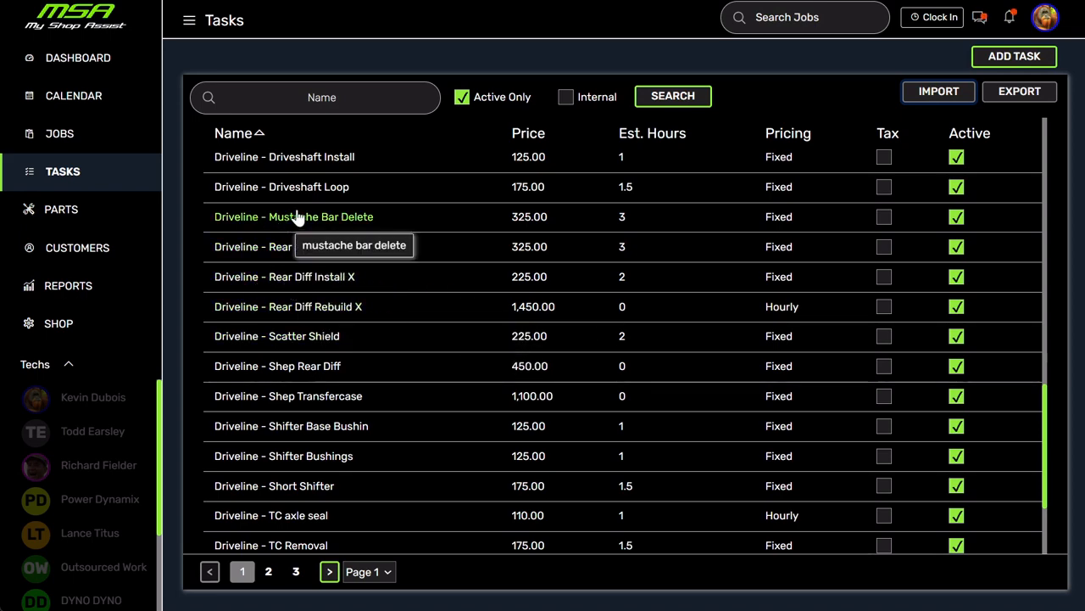
{"action": "scroll", "coordinate": [335, 331], "scroll_direction": "down", "scroll_amount": 2}
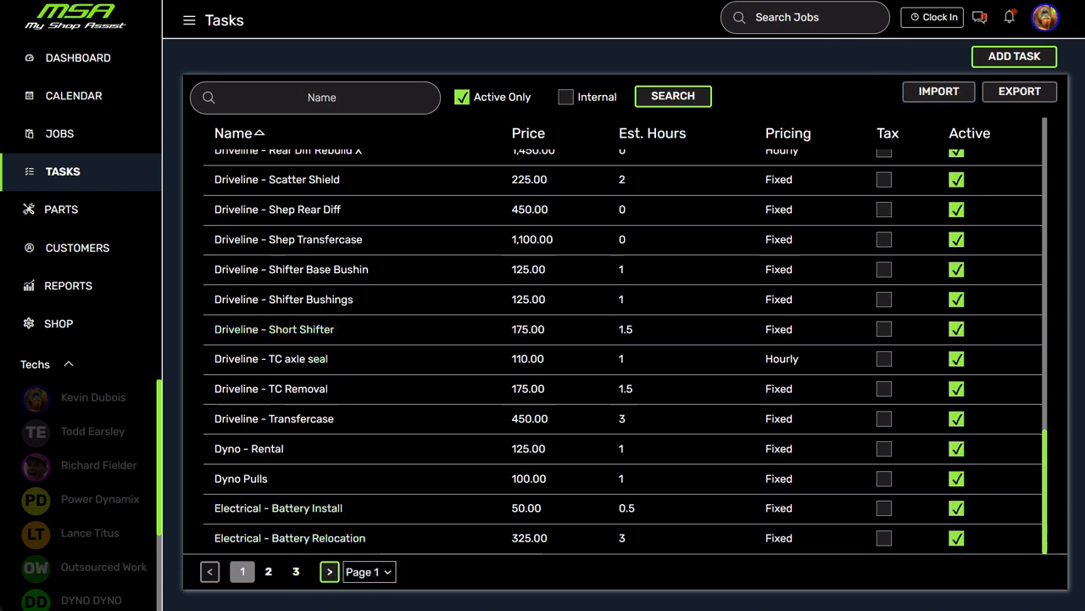
{"action": "left_click", "coordinate": [362, 594]}
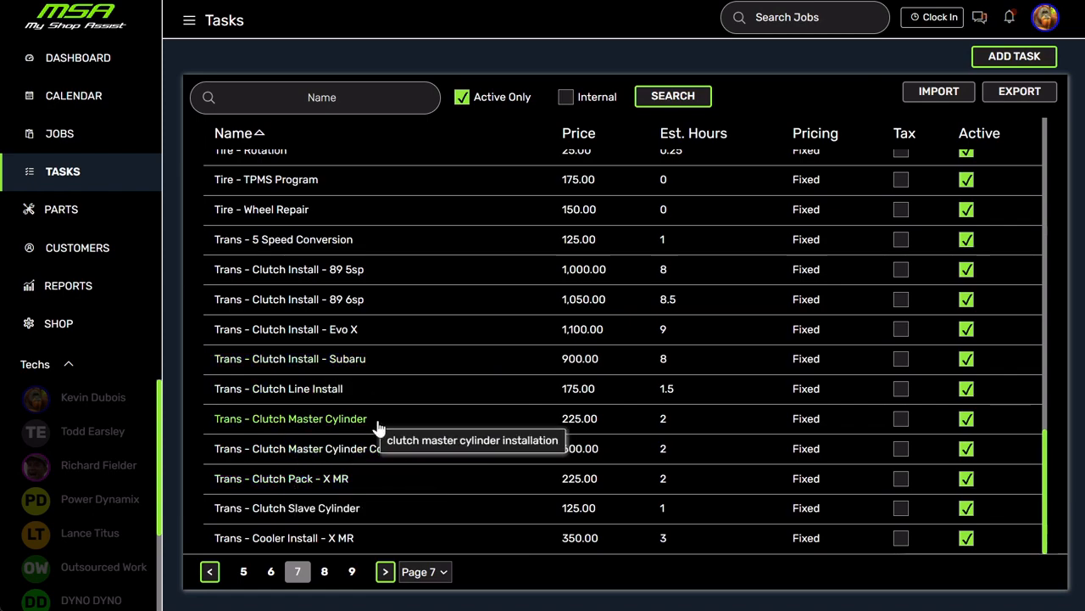
{"action": "scroll", "coordinate": [373, 414], "scroll_direction": "up", "scroll_amount": 4}
{"action": "scroll", "coordinate": [379, 427], "scroll_direction": "up", "scroll_amount": 8}
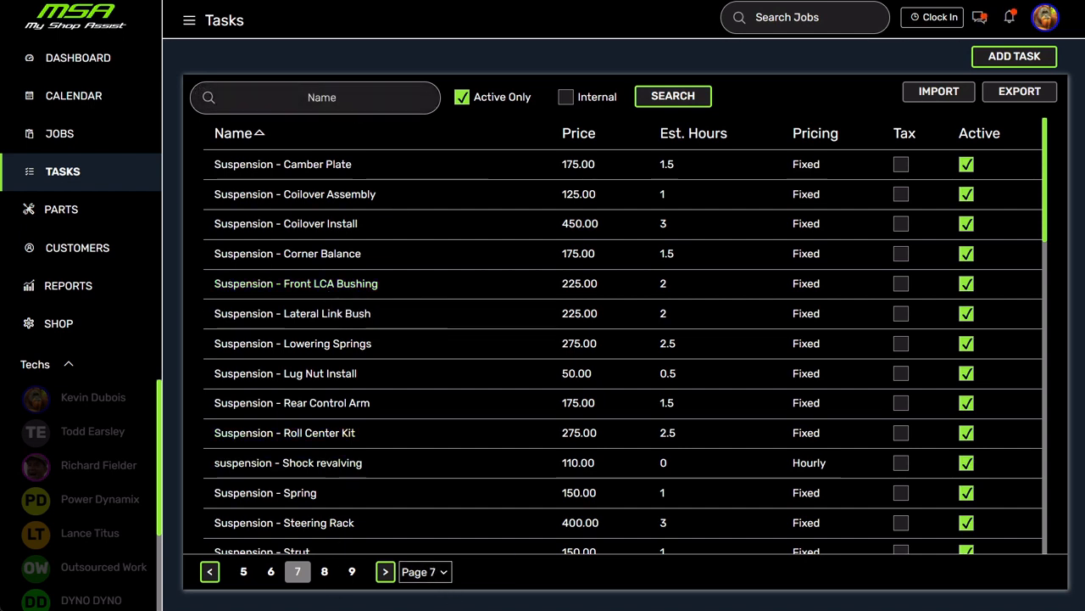
{"action": "left_click", "coordinate": [424, 607]}
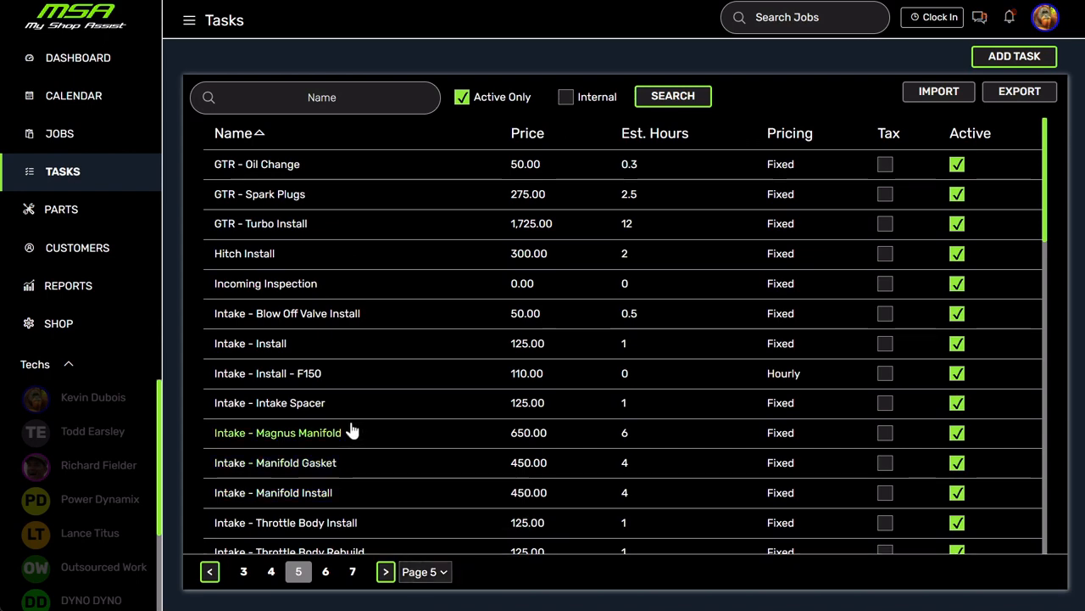
Step: Look through the rest of page 5 and the Fab and Fuel tasks on page 4, including their description tooltips
{"action": "scroll", "coordinate": [314, 477], "scroll_direction": "down", "scroll_amount": 10}
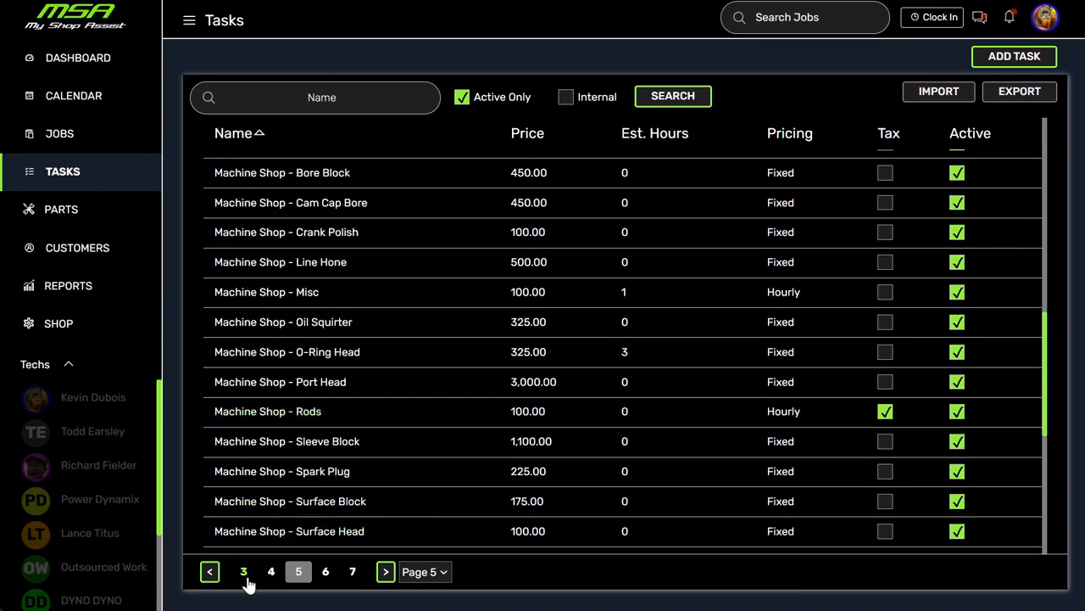
{"action": "left_click", "coordinate": [272, 572]}
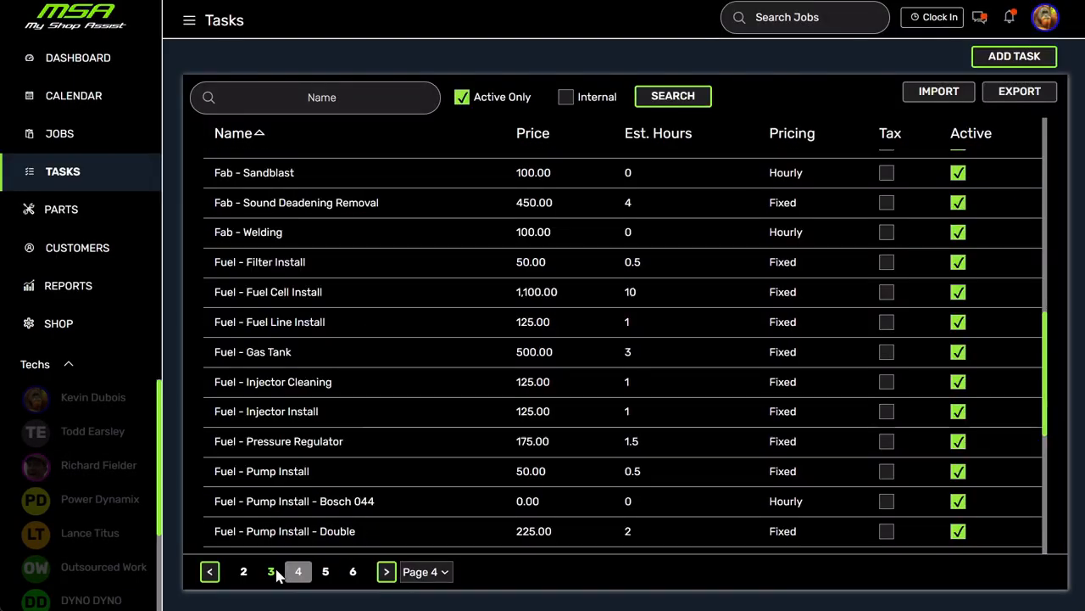
{"action": "scroll", "coordinate": [284, 466], "scroll_direction": "up", "scroll_amount": 3}
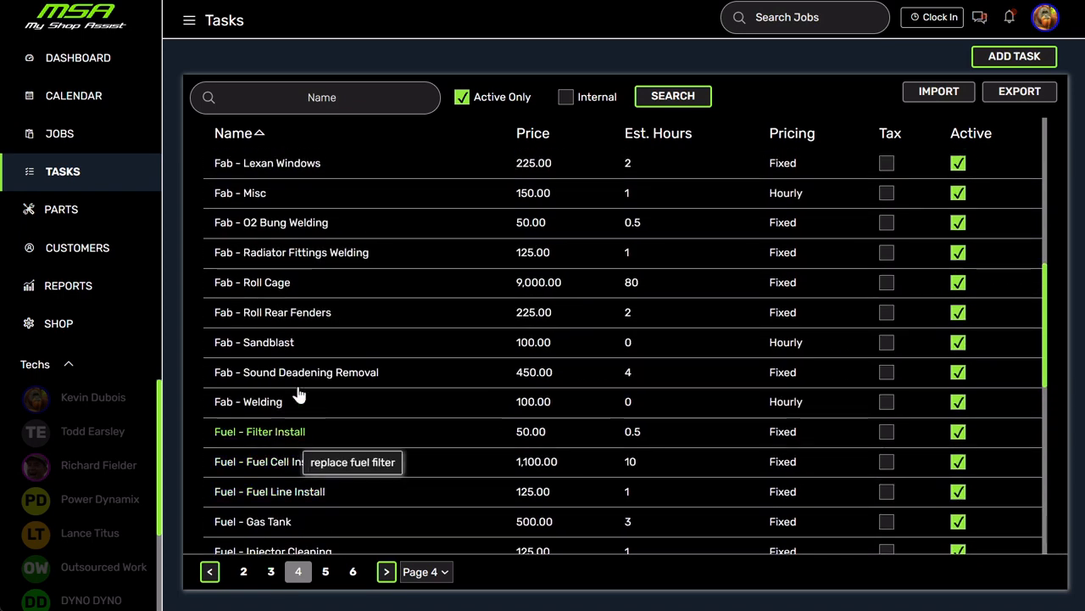
{"action": "scroll", "coordinate": [291, 211], "scroll_direction": "up", "scroll_amount": 1}
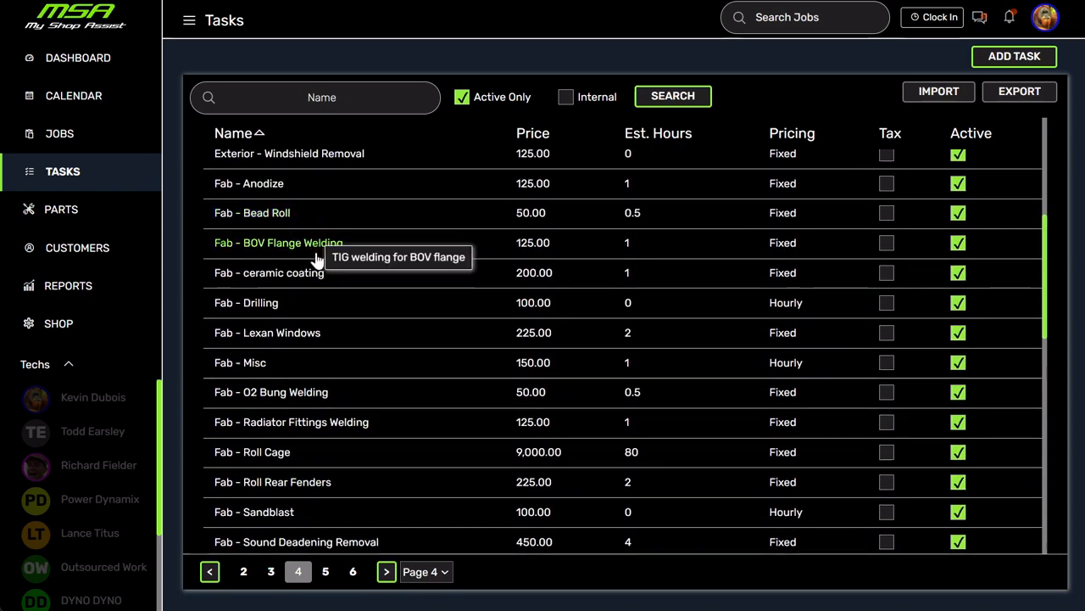
{"action": "mouse_move", "coordinate": [308, 191]}
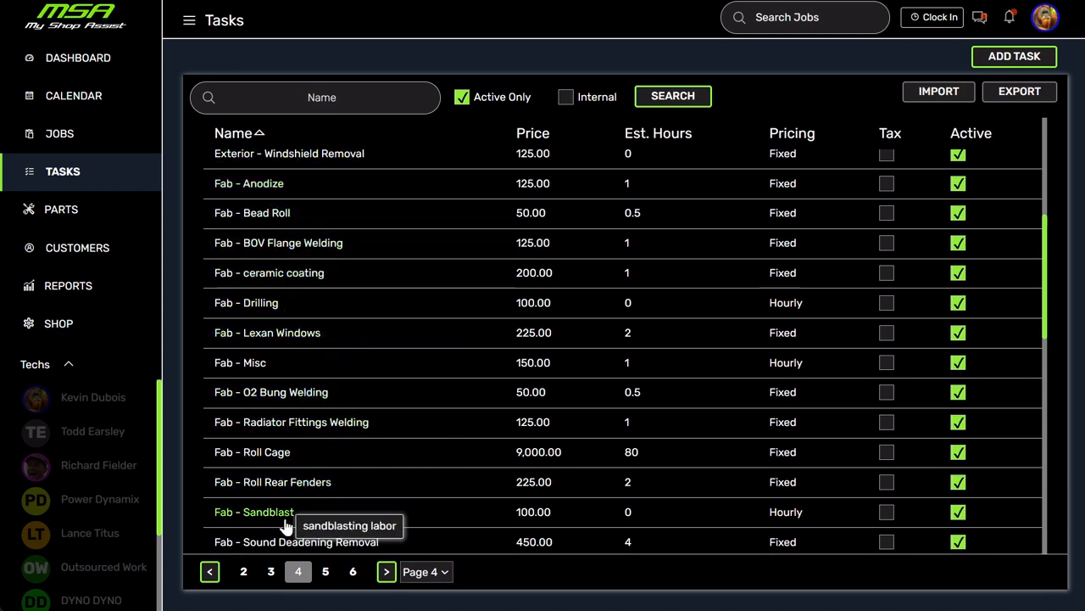
{"action": "mouse_move", "coordinate": [330, 226]}
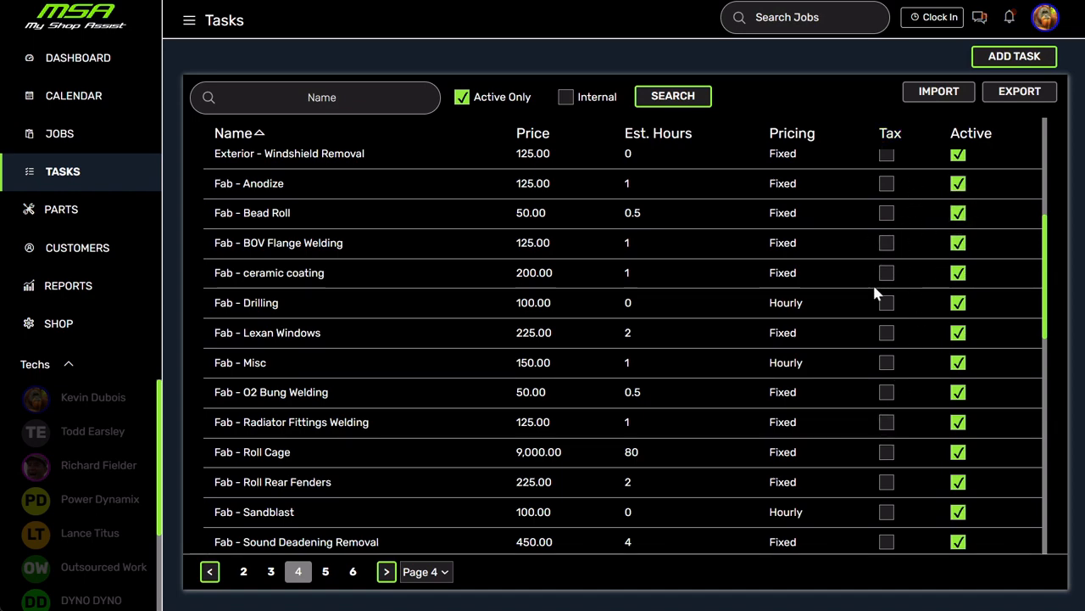
Step: Deactivate the saved task "Fab - Sound Deadening Removal"
{"action": "scroll", "coordinate": [890, 288], "scroll_direction": "down", "scroll_amount": 1}
{"action": "scroll", "coordinate": [892, 288], "scroll_direction": "down", "scroll_amount": 3}
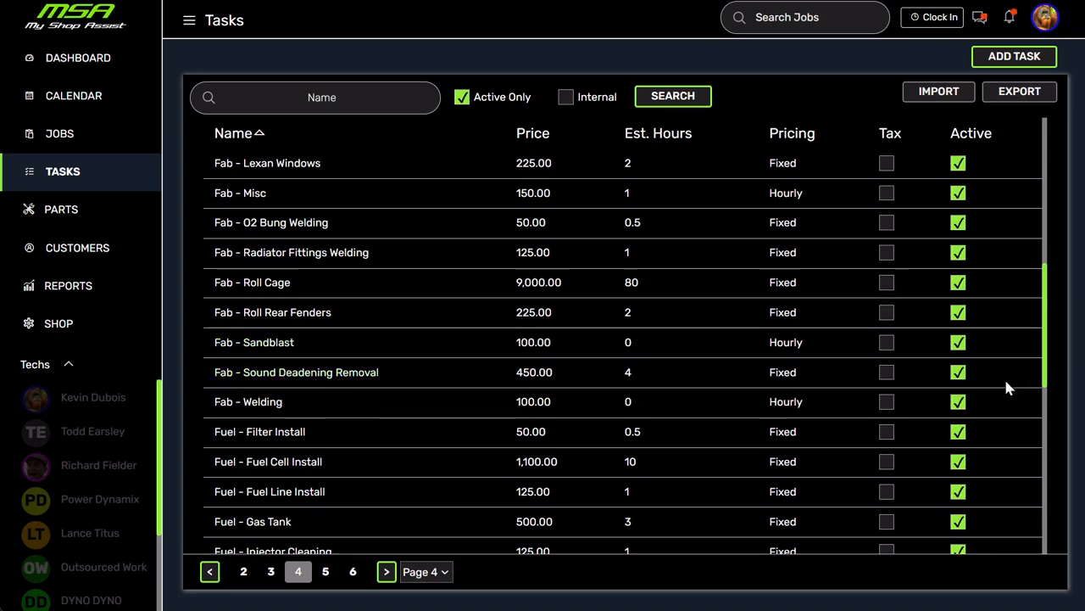
{"action": "left_click", "coordinate": [960, 376]}
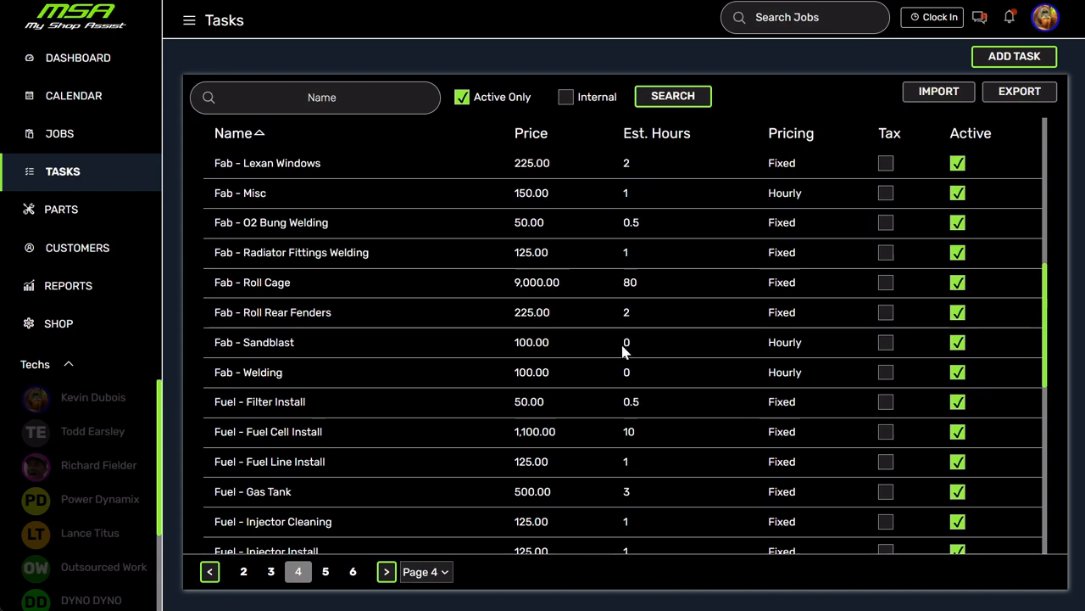
Step: List the inactive tasks together with the active ones to review them, and restore the Active Only filter
{"action": "left_click", "coordinate": [461, 100]}
{"action": "left_click", "coordinate": [659, 100]}
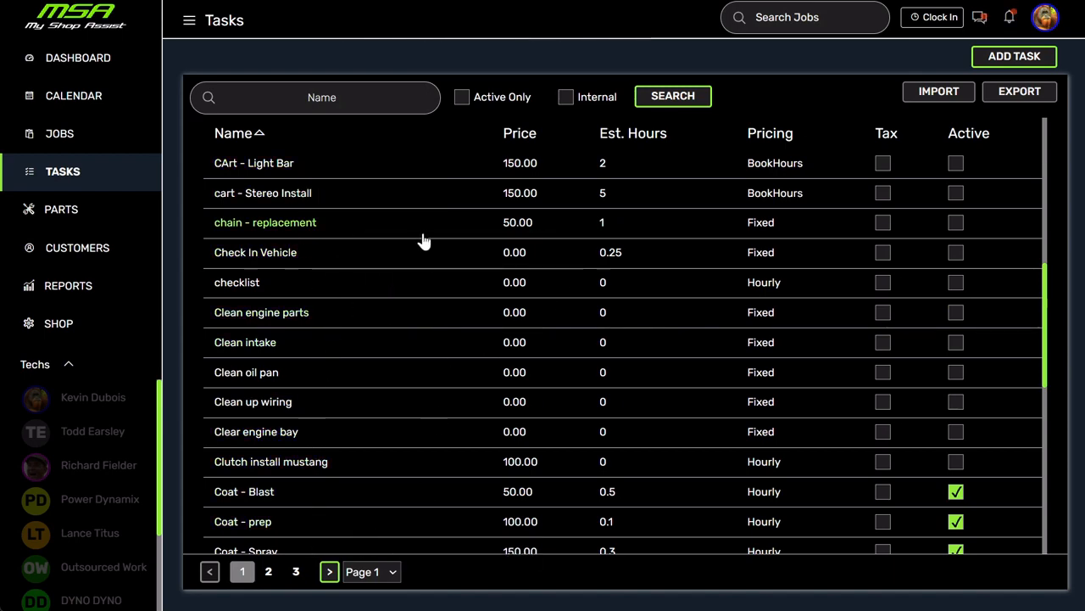
{"action": "scroll", "coordinate": [661, 326], "scroll_direction": "down", "scroll_amount": 1}
{"action": "scroll", "coordinate": [664, 327], "scroll_direction": "up", "scroll_amount": 6}
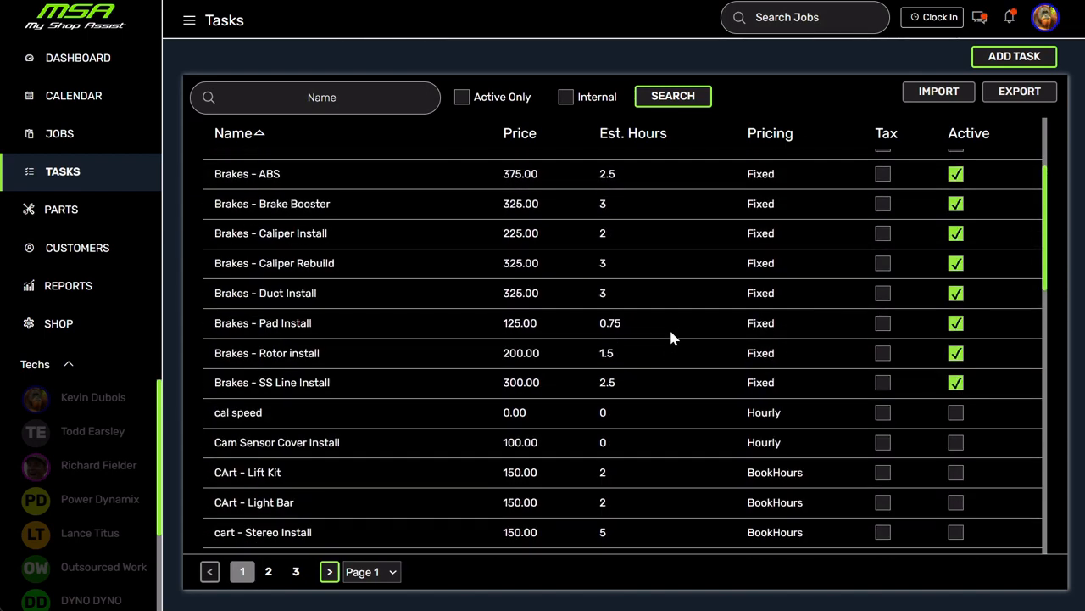
{"action": "scroll", "coordinate": [670, 331], "scroll_direction": "down", "scroll_amount": 12}
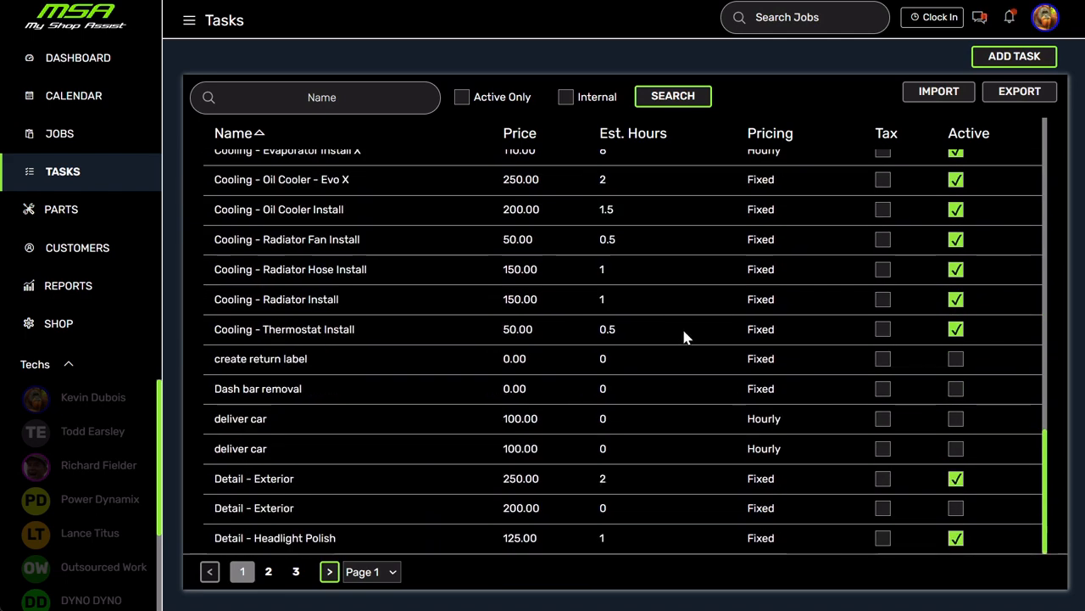
{"action": "left_click", "coordinate": [461, 97]}
{"action": "left_click", "coordinate": [674, 97]}
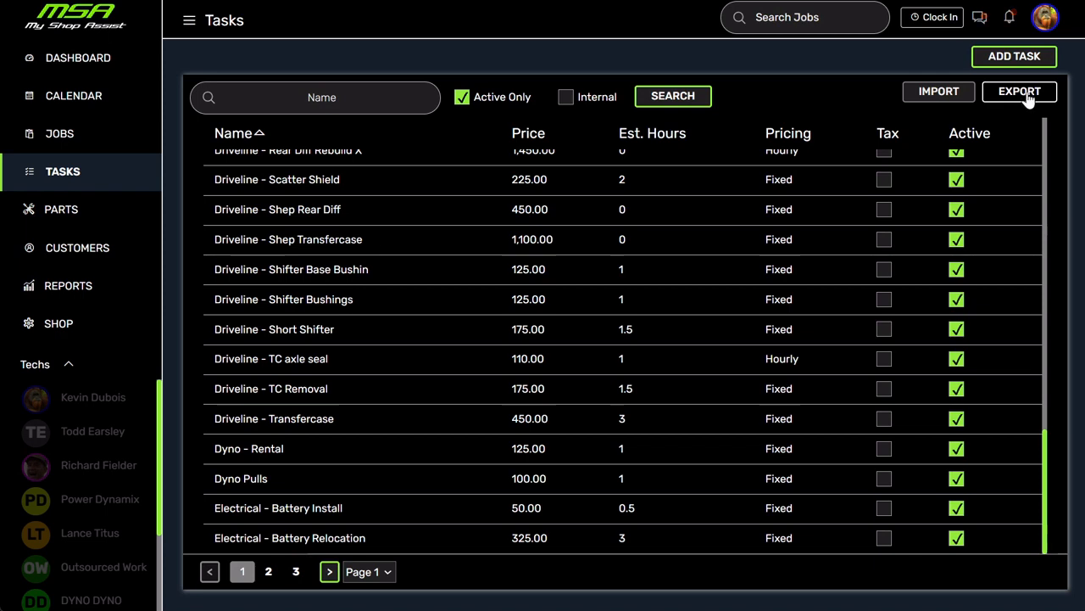
Step: Open the 1750 Horse Carriage job and start the timer on its Window replacement task
{"action": "left_click", "coordinate": [60, 135]}
{"action": "left_click", "coordinate": [466, 252]}
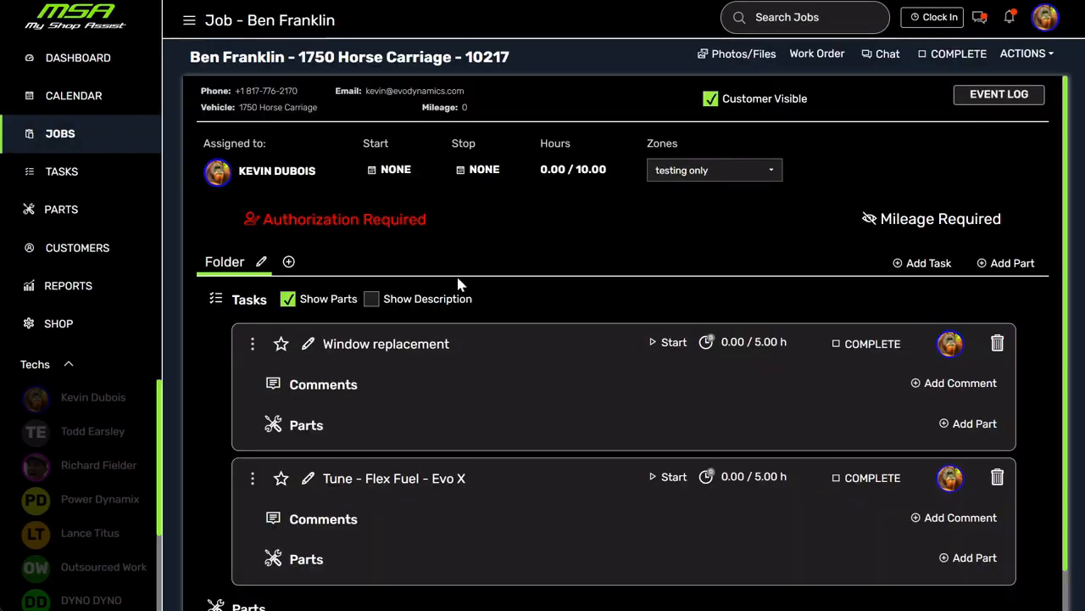
{"action": "scroll", "coordinate": [553, 315], "scroll_direction": "down", "scroll_amount": 1}
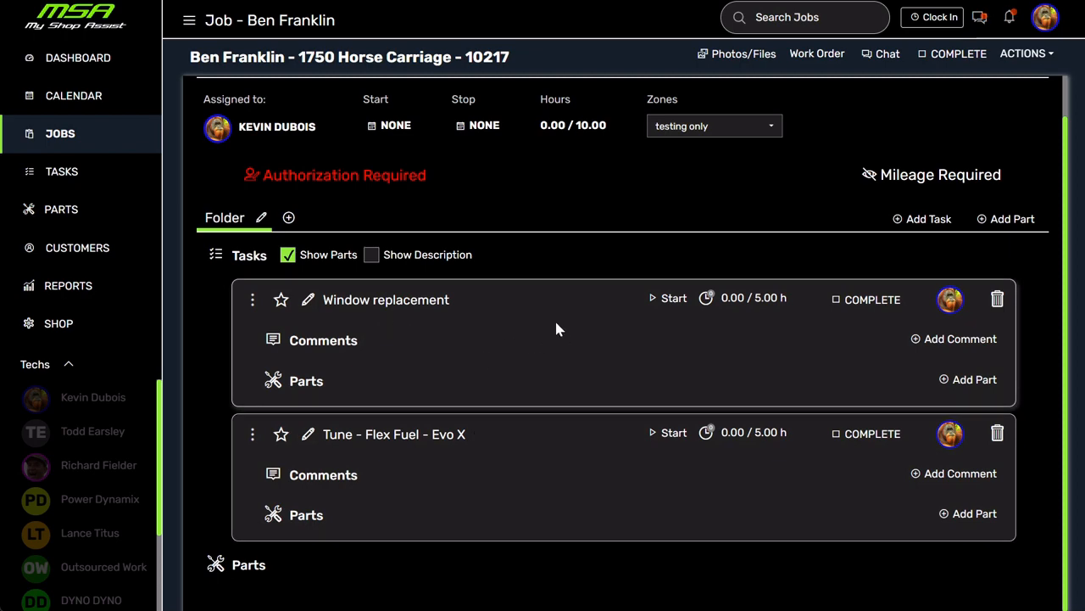
{"action": "left_click", "coordinate": [671, 301]}
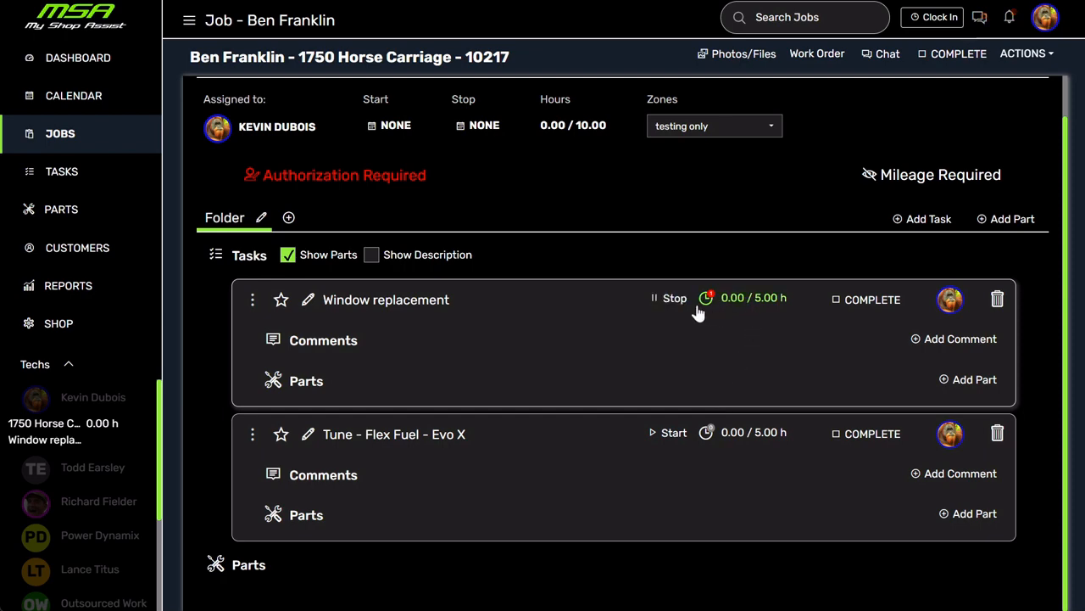
Step: Examine the first technician's time entries for the Window replacement task and close the time overview
{"action": "left_click", "coordinate": [755, 307]}
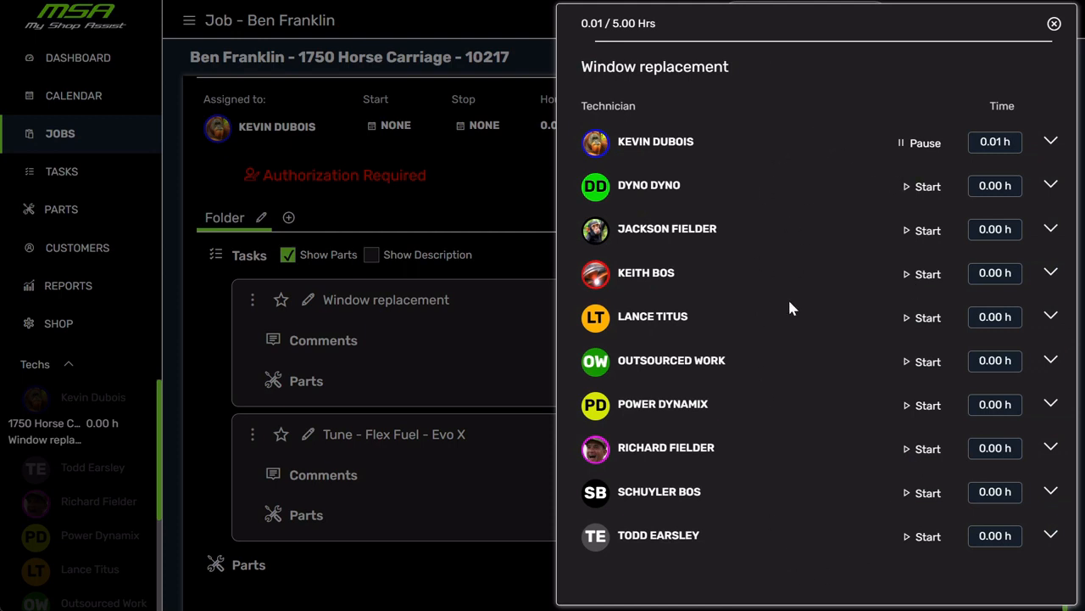
{"action": "left_click", "coordinate": [1052, 141]}
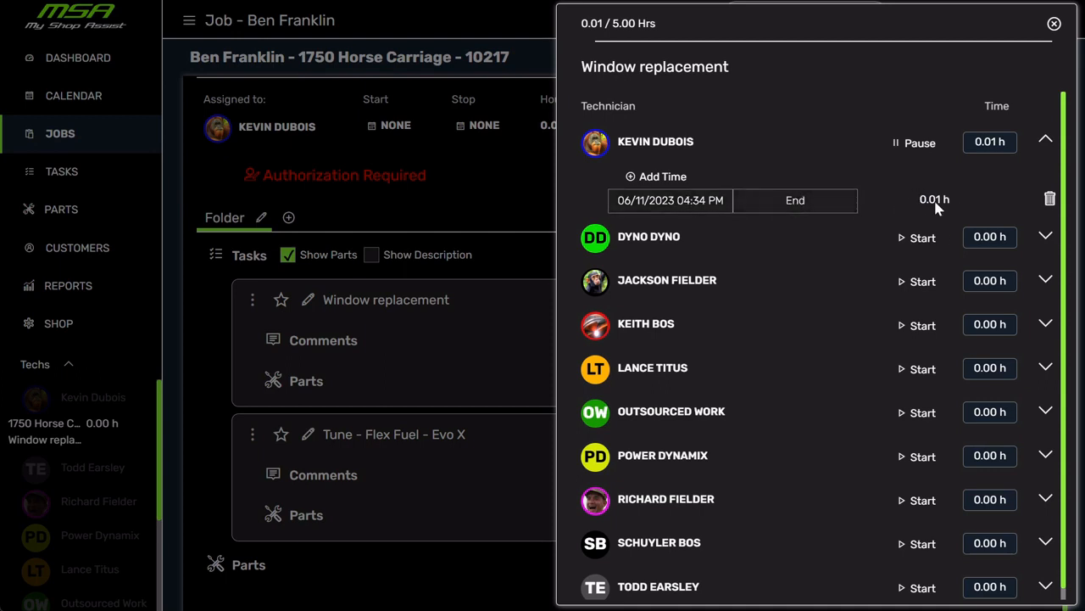
{"action": "left_click", "coordinate": [1054, 24]}
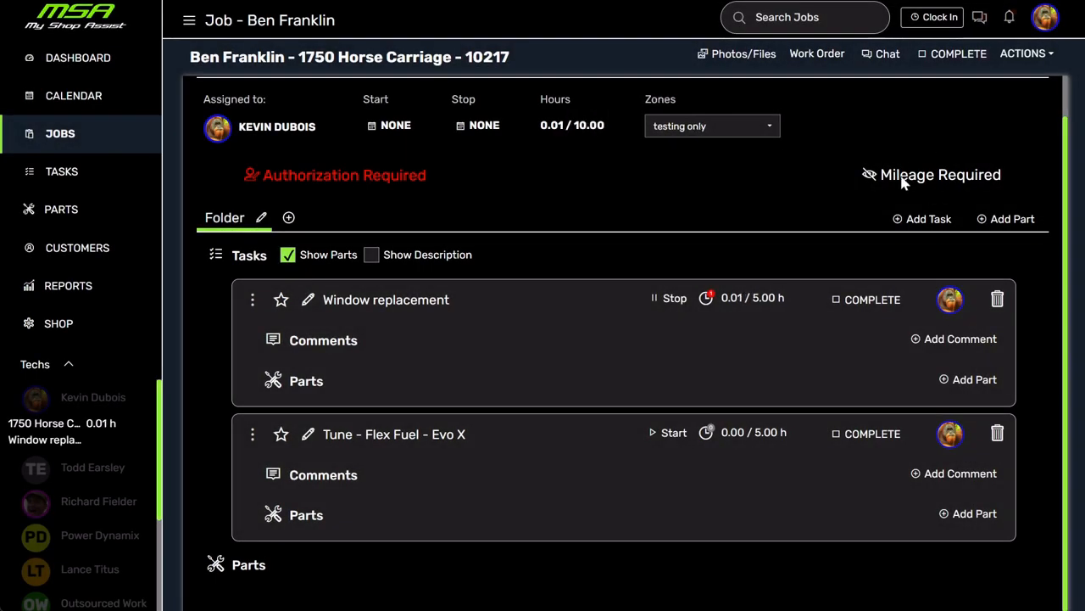
Step: Mark the "Tune - Flex Fuel - Evo X" task complete and review the details of the Window replacement task
{"action": "left_click", "coordinate": [877, 442]}
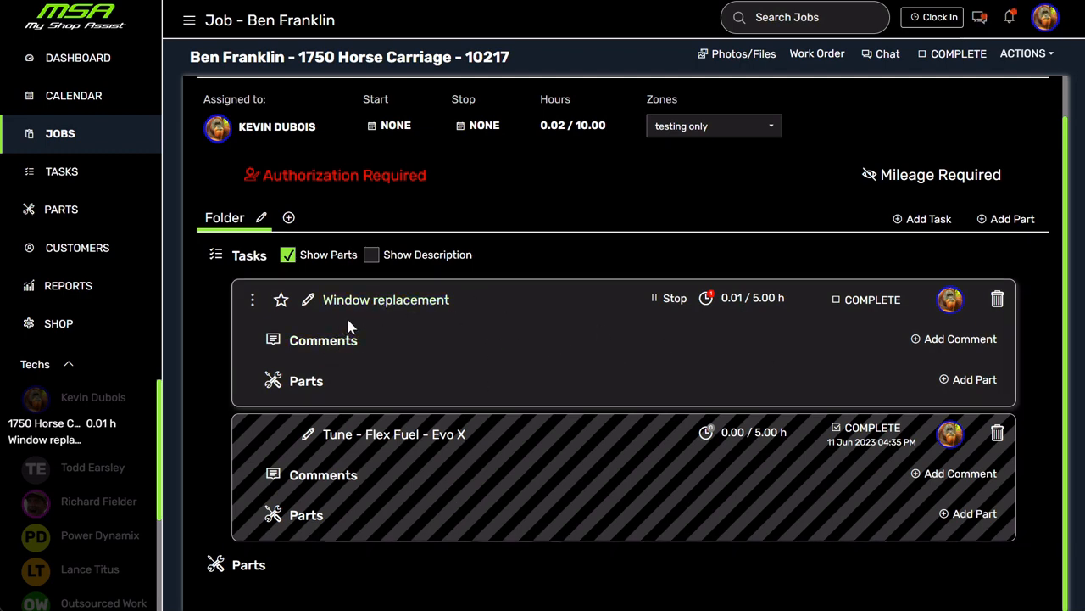
{"action": "left_click", "coordinate": [396, 301]}
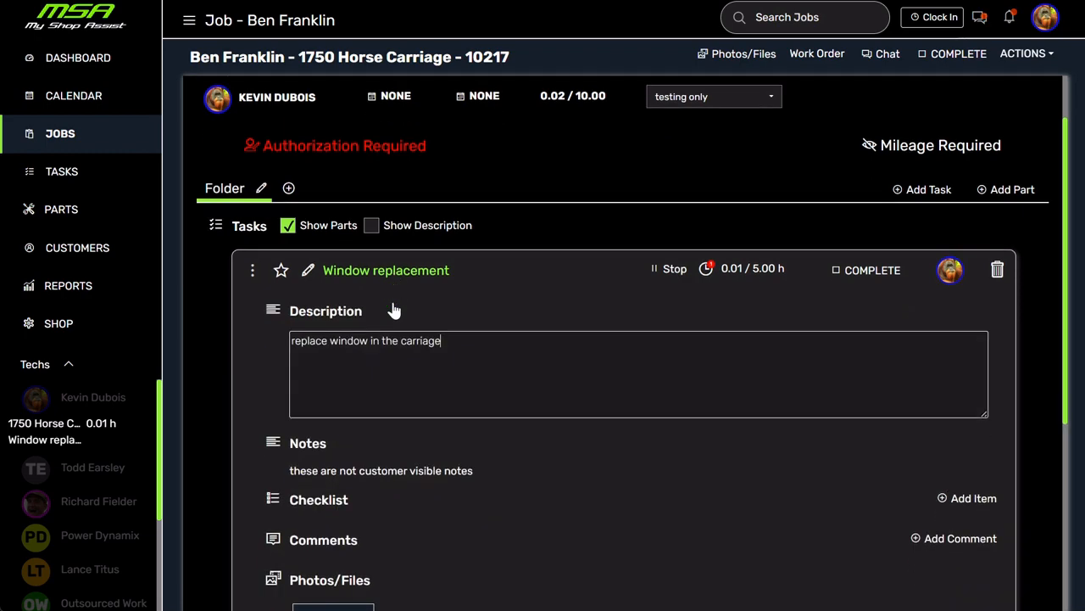
{"action": "scroll", "coordinate": [395, 310], "scroll_direction": "down", "scroll_amount": 2}
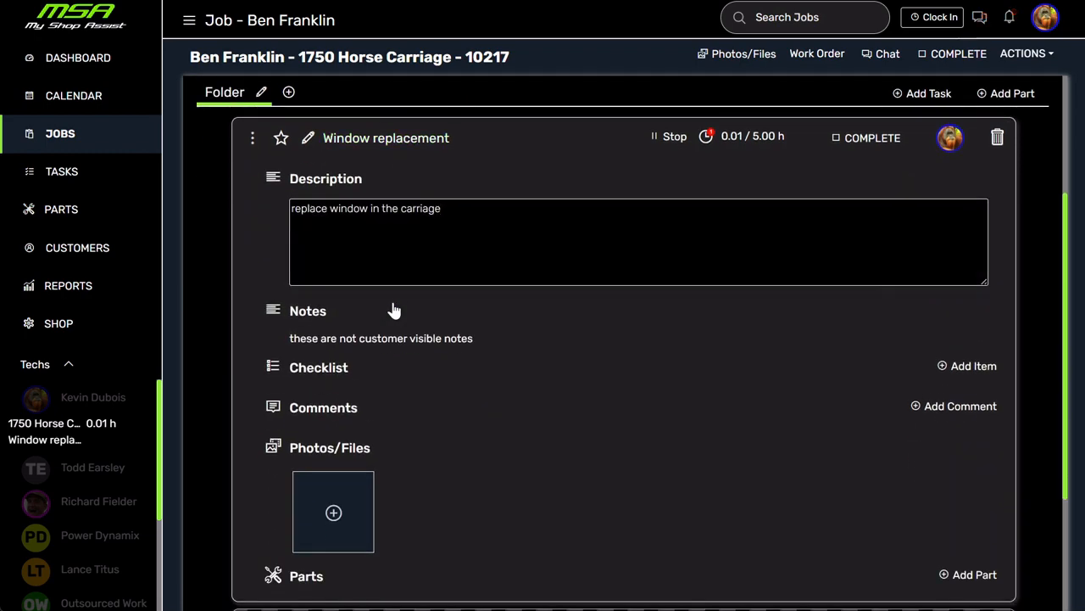
{"action": "left_click", "coordinate": [405, 143]}
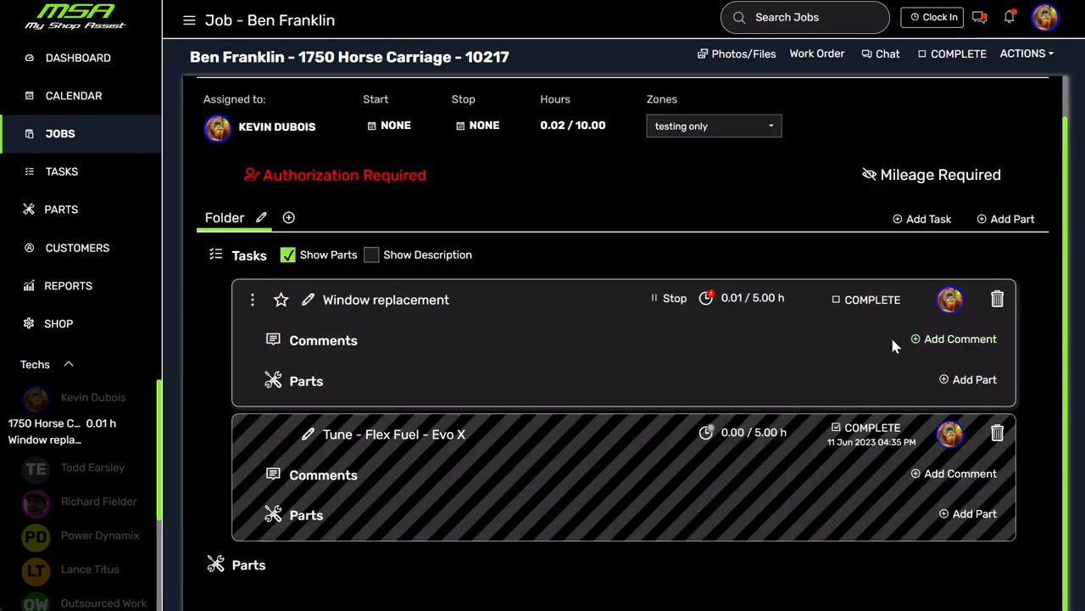
Step: Add the saved part "Lexan Windows" to the Window replacement task, finding it by "window", and save it
{"action": "left_click", "coordinate": [974, 379]}
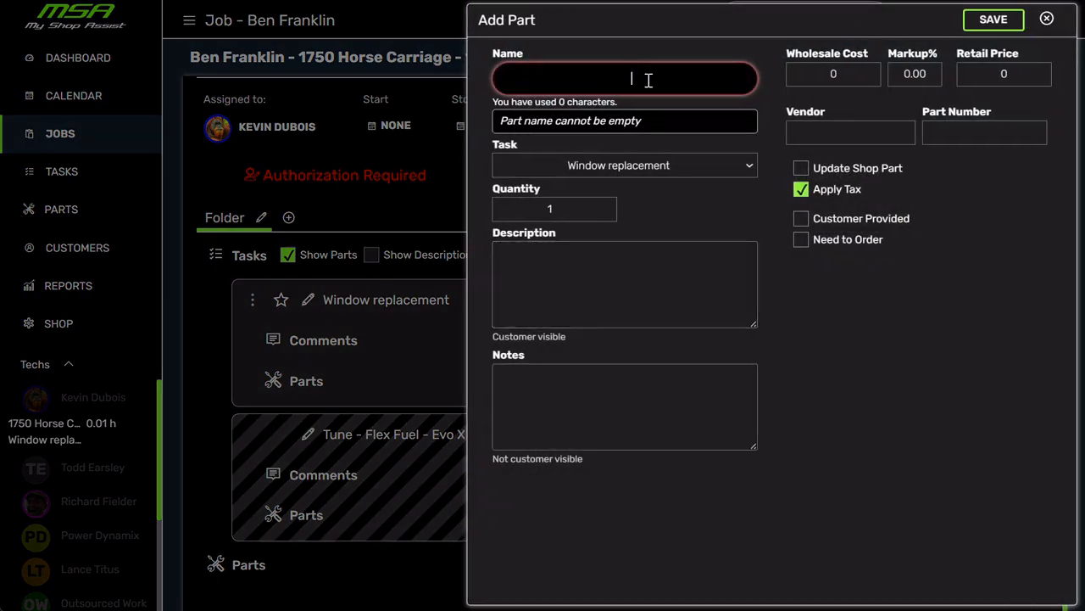
{"action": "type", "text": "window"}
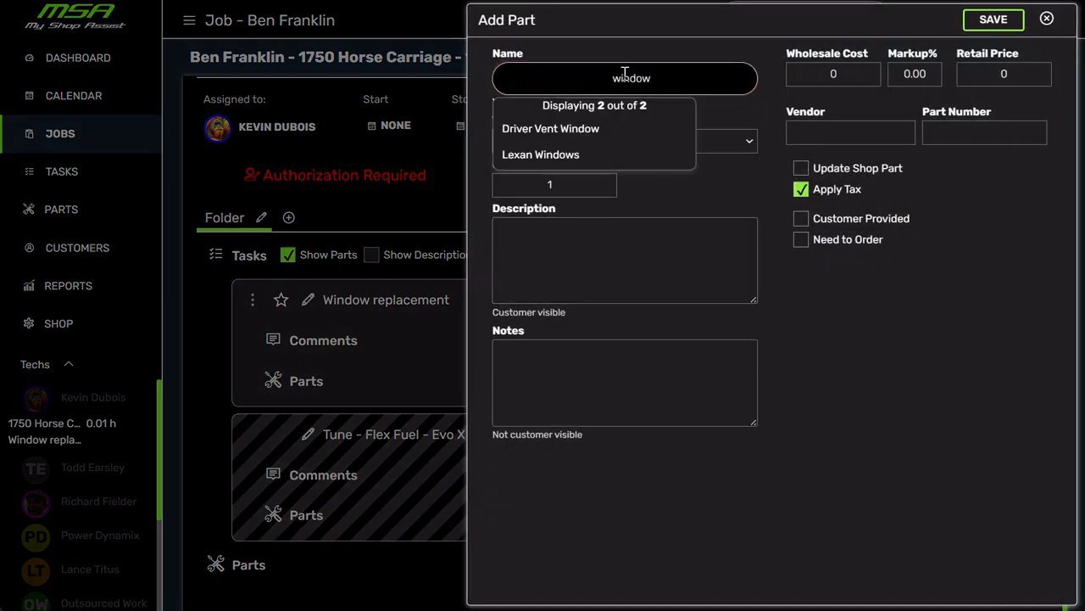
{"action": "left_click", "coordinate": [588, 156]}
{"action": "left_click", "coordinate": [988, 17]}
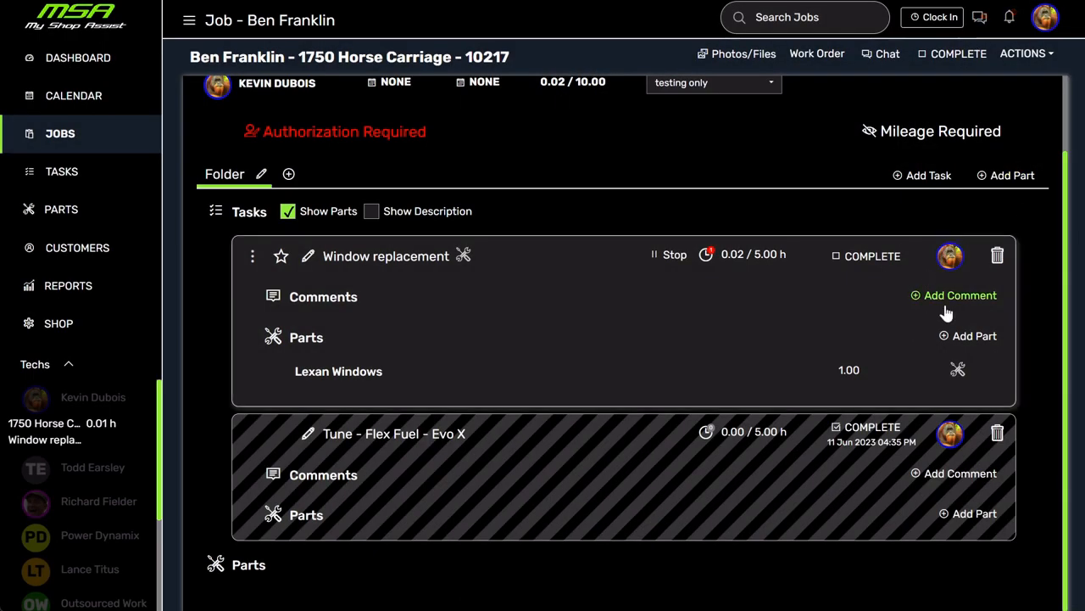
Step: Add the comment "this carriage needs new water proofing on the windows seals" to the Window replacement task
{"action": "left_click", "coordinate": [951, 299]}
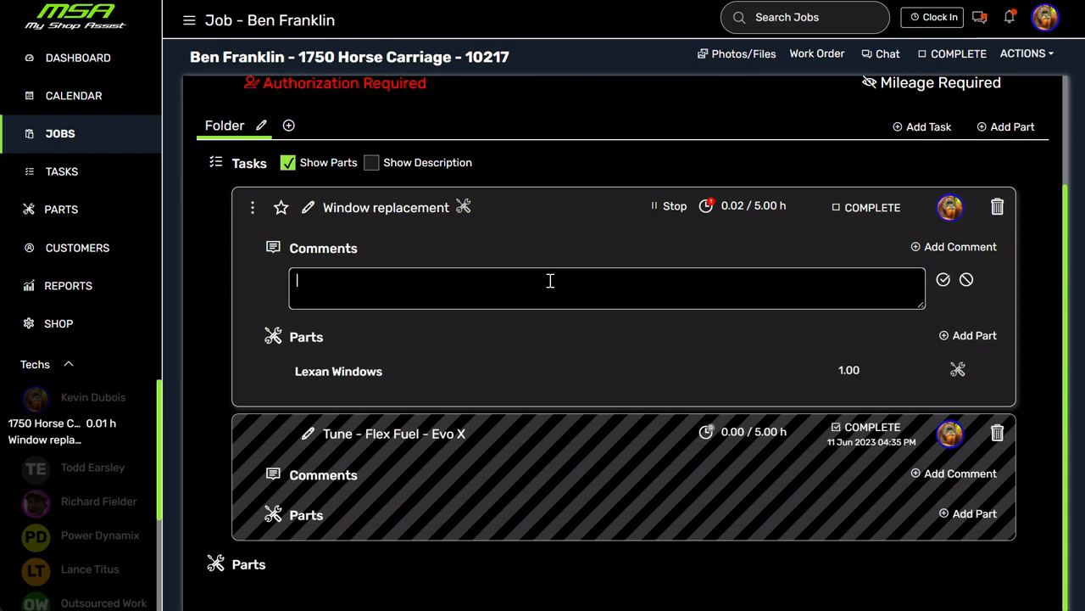
{"action": "type", "text": "this carriage needs new water proofing on the windows seals"}
{"action": "key", "text": "Return"}
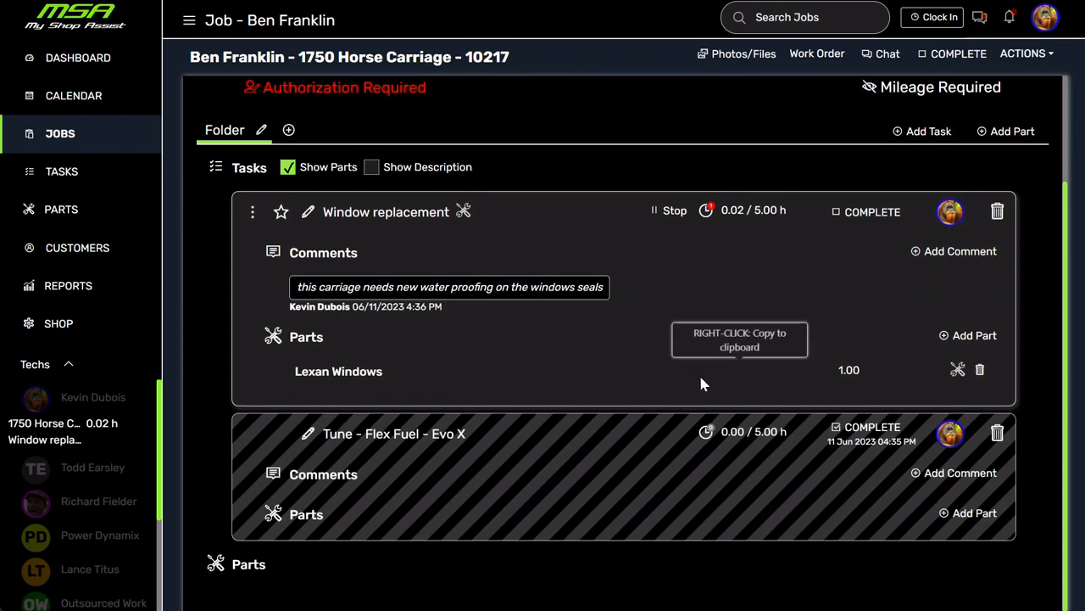
Step: Add the checklist items "remove old window", "add new window" and "check for leaks" to the Window replacement task
{"action": "left_click", "coordinate": [395, 214]}
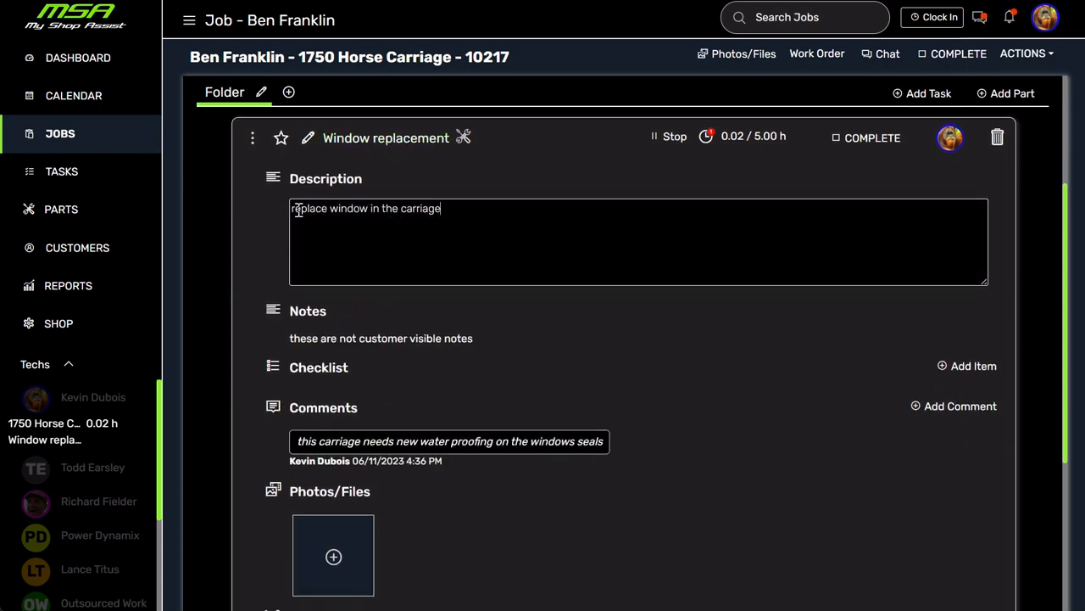
{"action": "left_click_drag", "start_coordinate": [291, 209], "coordinate": [497, 215]}
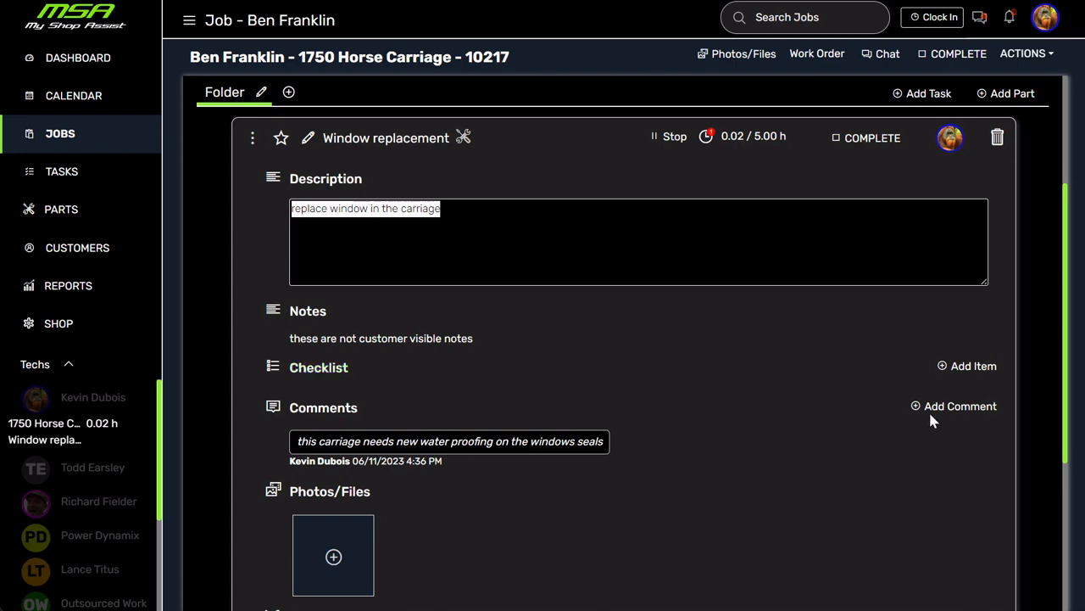
{"action": "left_click", "coordinate": [963, 371]}
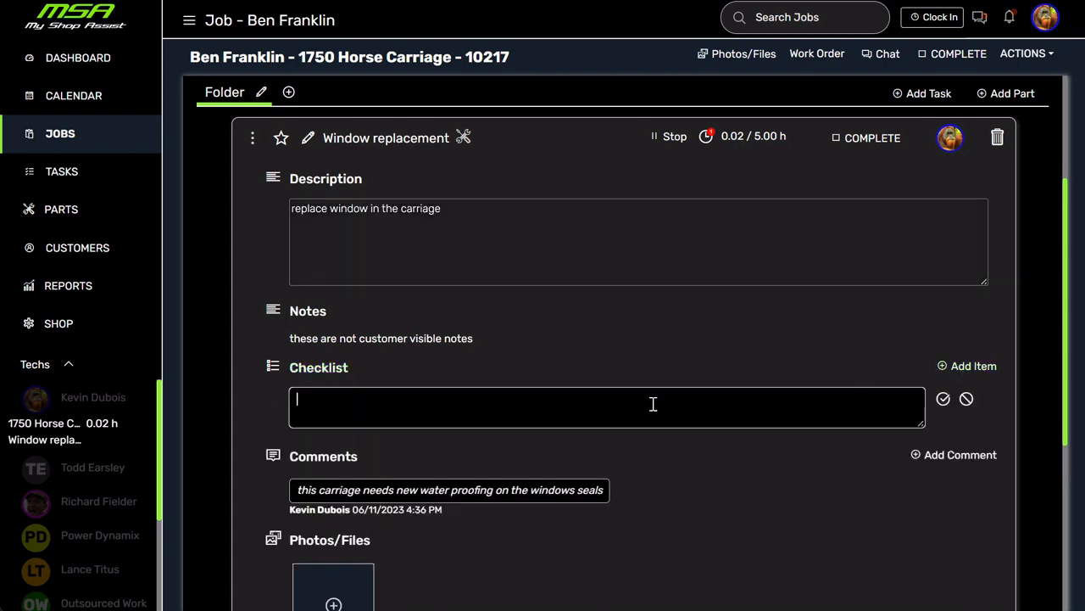
{"action": "type", "text": "remove old window"}
{"action": "key", "text": "Return"}
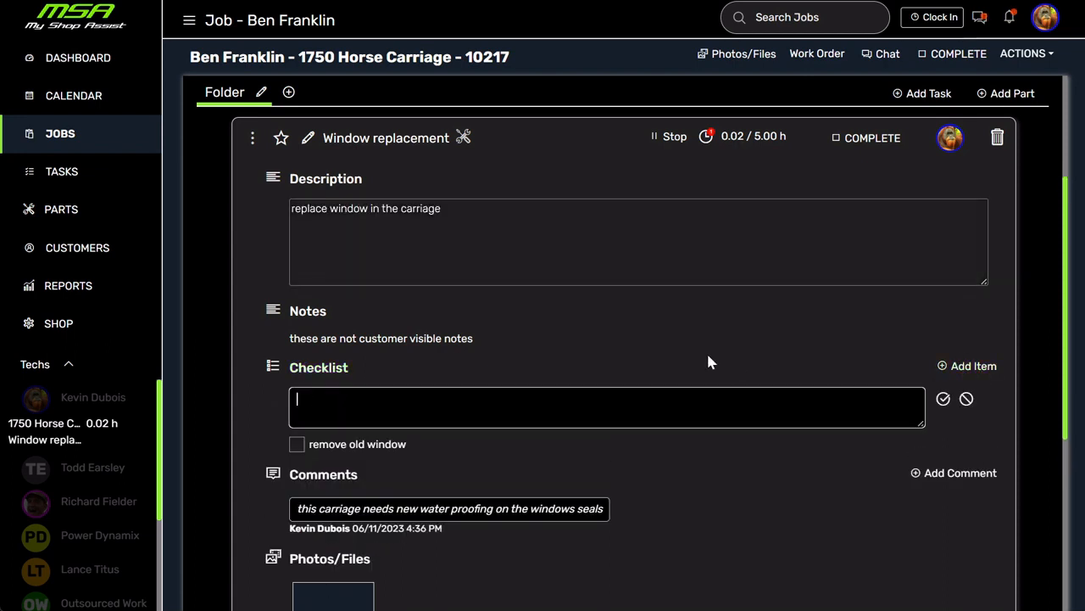
{"action": "type", "text": "add new window"}
{"action": "key", "text": "Return"}
{"action": "left_click", "coordinate": [958, 366]}
{"action": "type", "text": "check for leaks"}
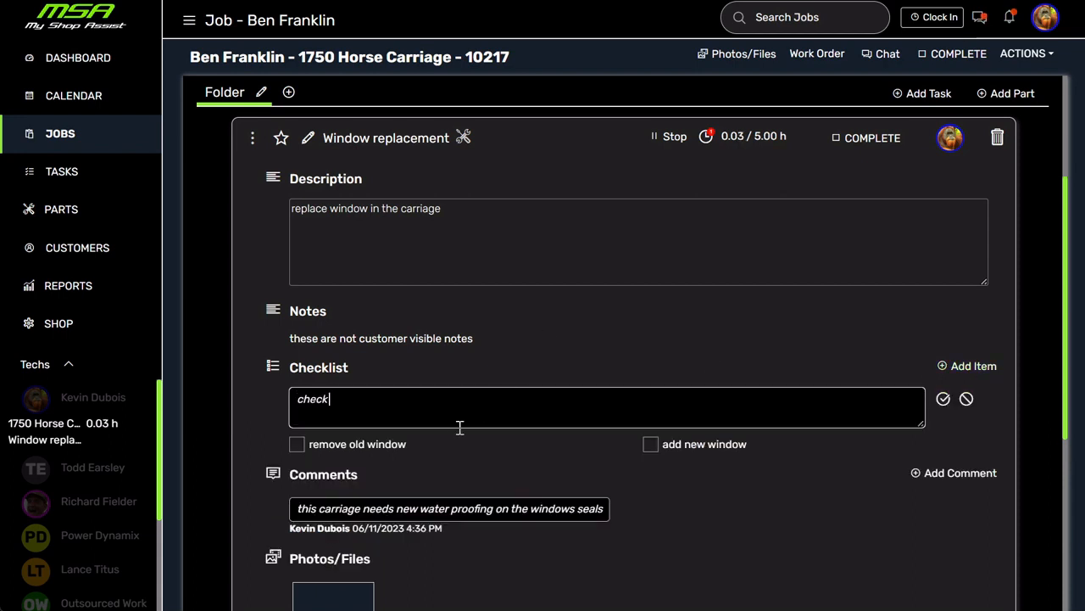
{"action": "key", "text": "Return"}
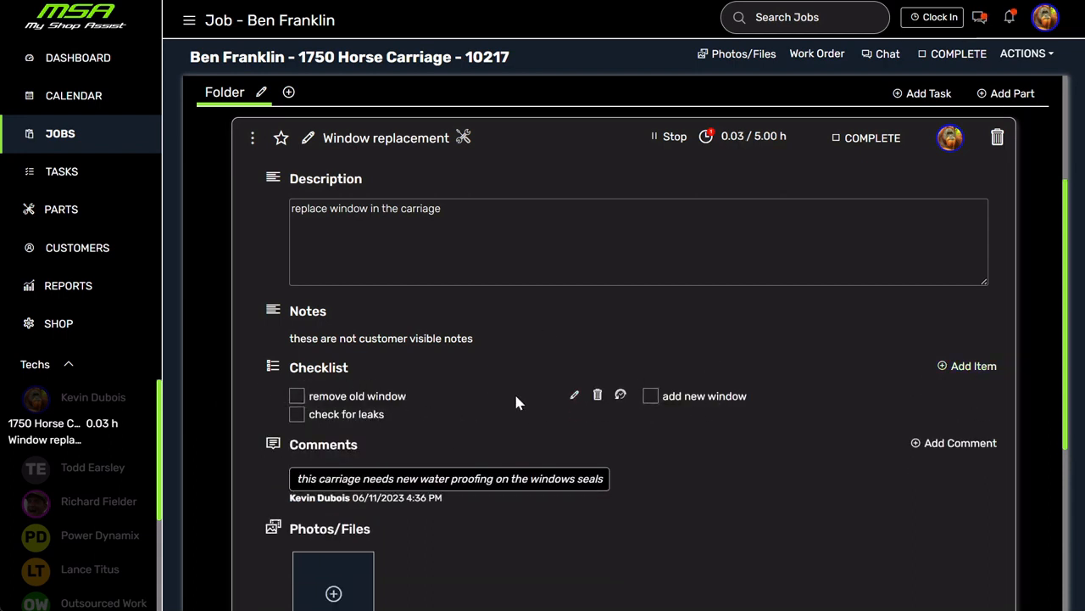
Step: Check off all three checklist items of the Window replacement task
{"action": "left_click", "coordinate": [297, 396]}
{"action": "left_click", "coordinate": [650, 396]}
{"action": "left_click", "coordinate": [297, 414]}
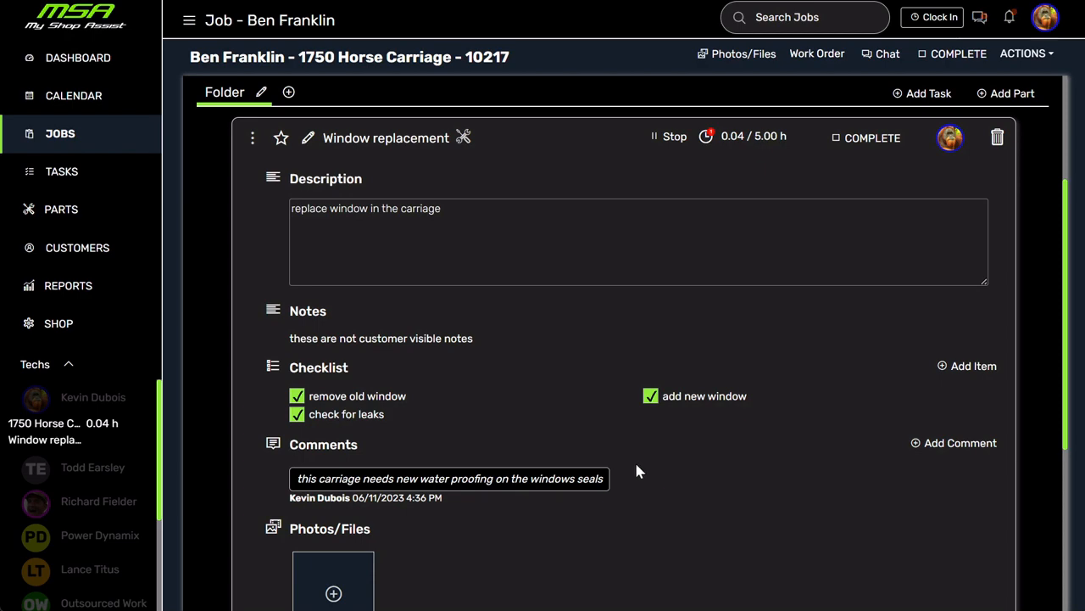
{"action": "scroll", "coordinate": [885, 436], "scroll_direction": "up", "scroll_amount": 1}
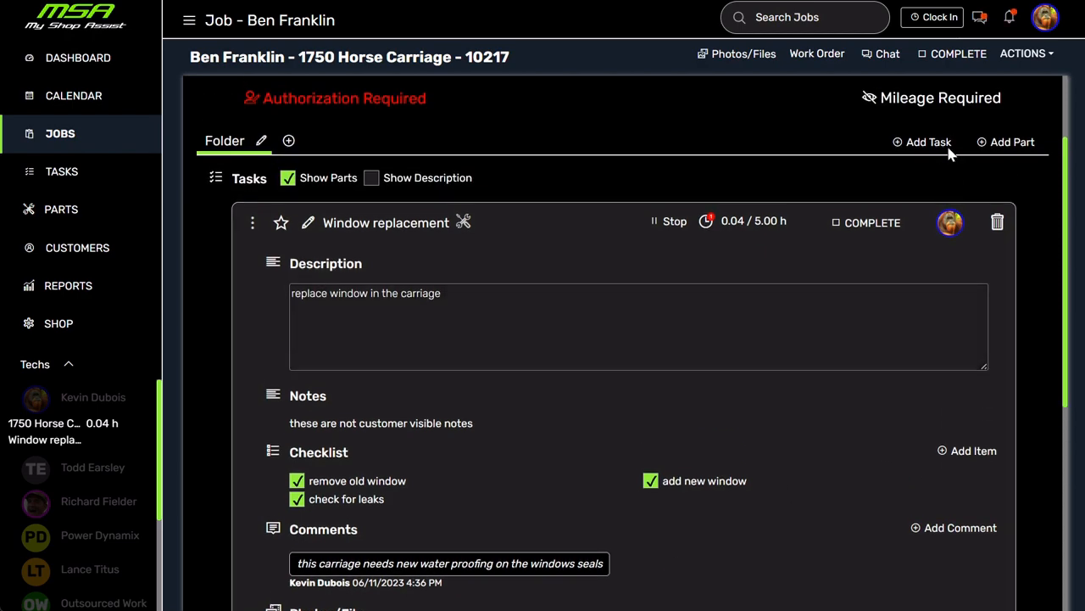
Step: Add the saved task "Engine - Short Block - Evo 8/9" to the job, finding it by "short block", and save it
{"action": "left_click", "coordinate": [926, 143]}
{"action": "type", "text": "s"}
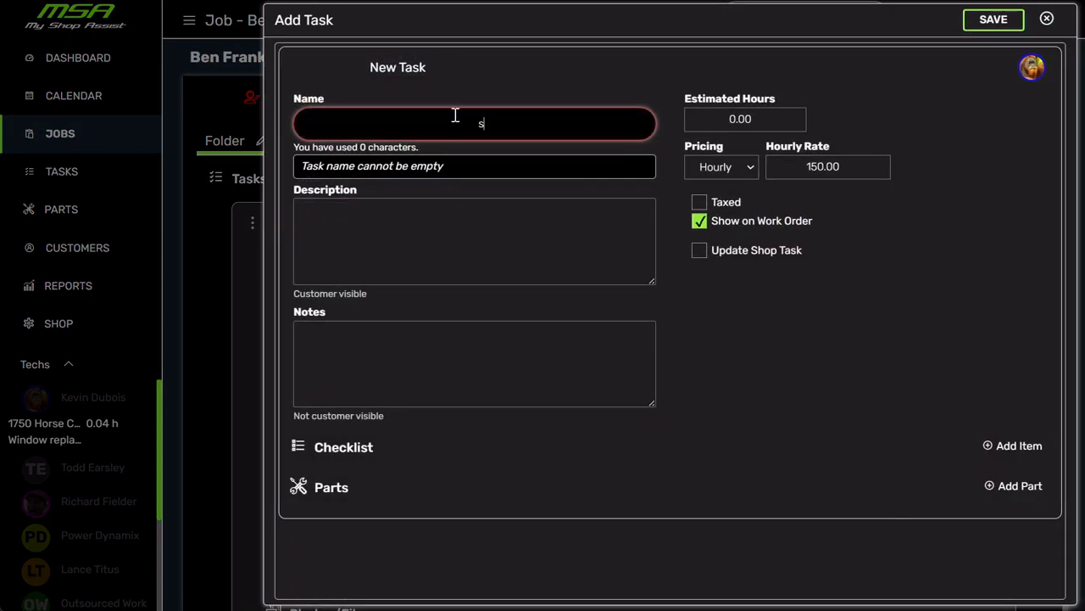
{"action": "type", "text": "hort "}
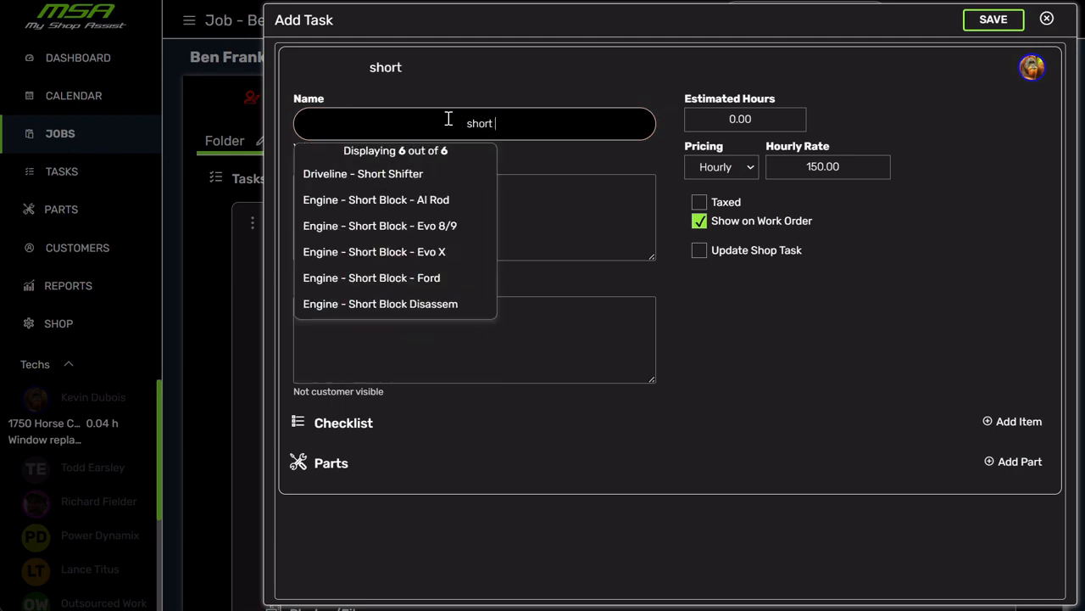
{"action": "type", "text": "block"}
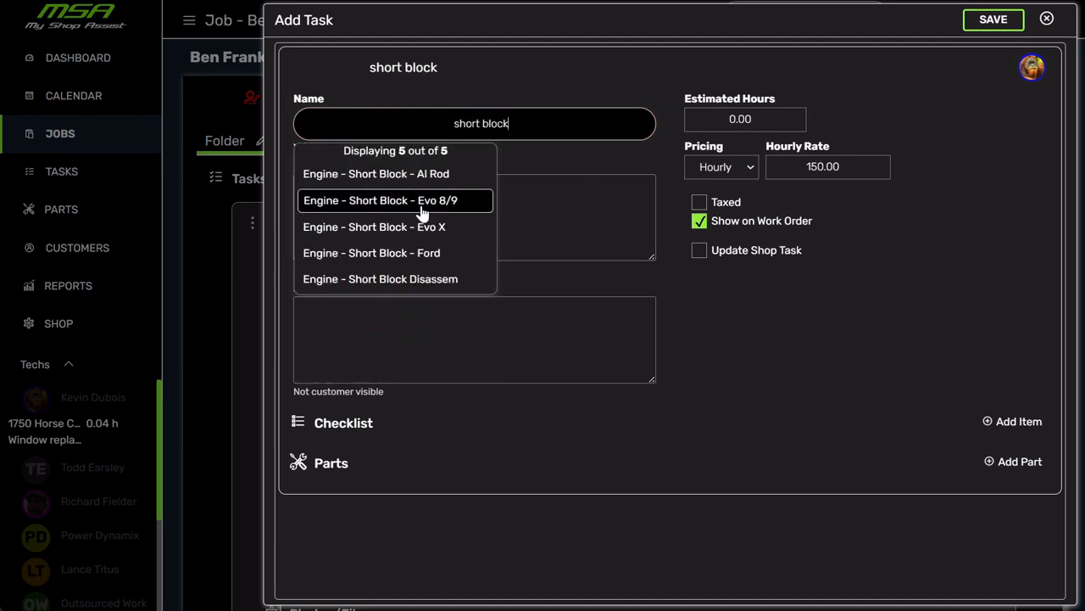
{"action": "left_click", "coordinate": [422, 210]}
{"action": "scroll", "coordinate": [954, 161], "scroll_direction": "down", "scroll_amount": 5}
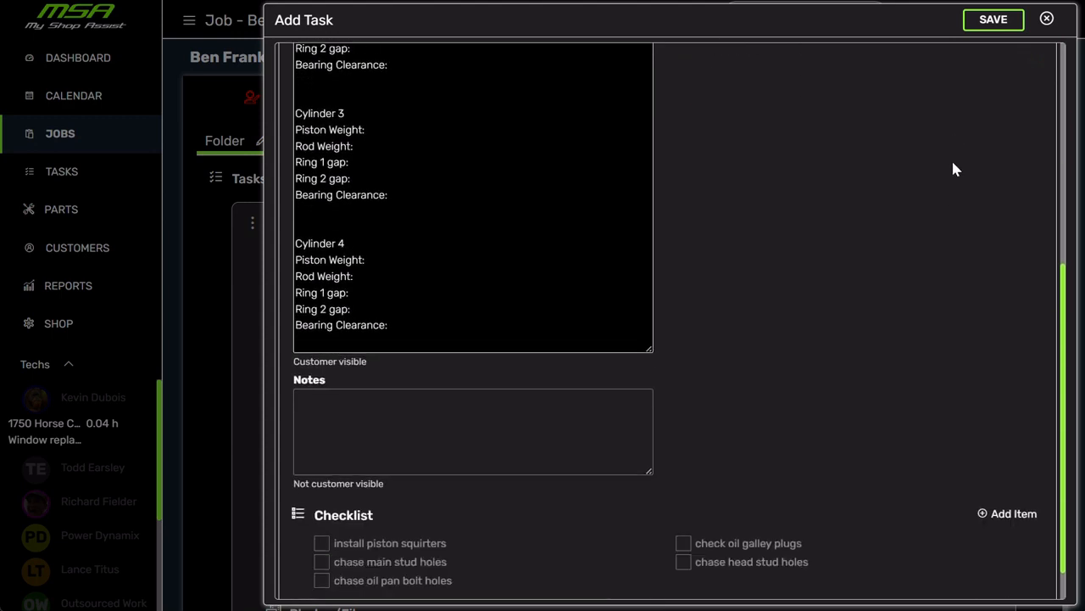
{"action": "scroll", "coordinate": [953, 162], "scroll_direction": "down", "scroll_amount": 1}
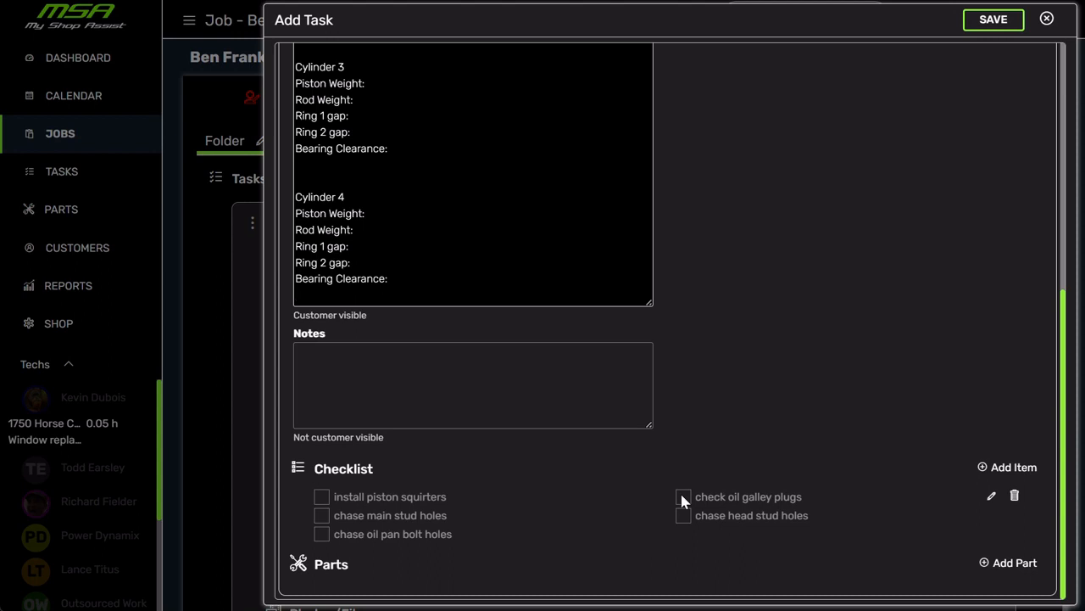
{"action": "left_click", "coordinate": [1009, 25]}
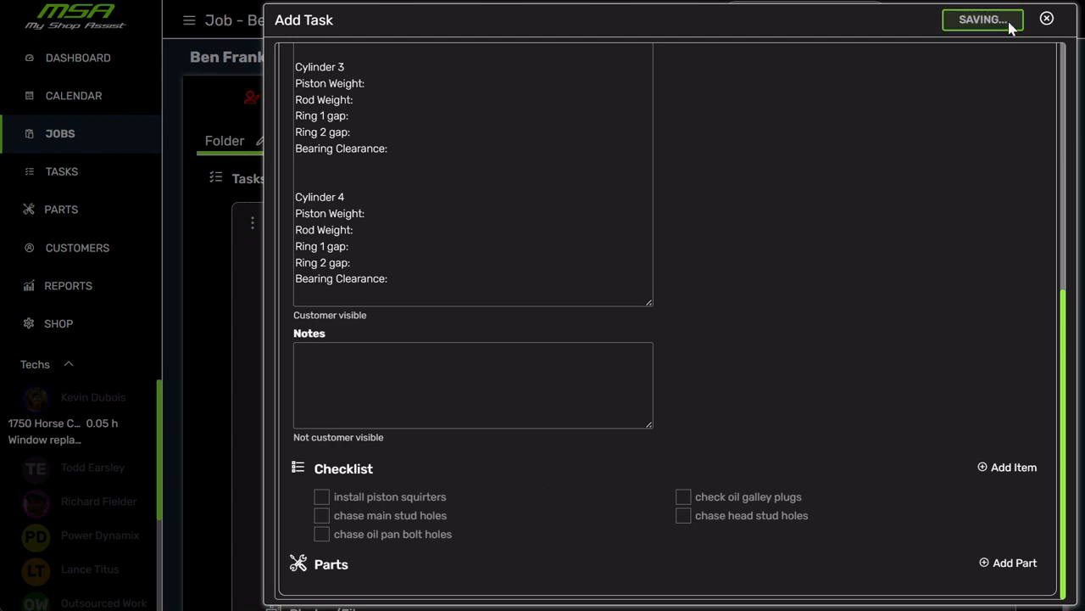
Step: Expand the Engine - Short Block - Evo 8/9 task and examine its description, checklist and photo/file upload
{"action": "scroll", "coordinate": [560, 382], "scroll_direction": "down", "scroll_amount": 4}
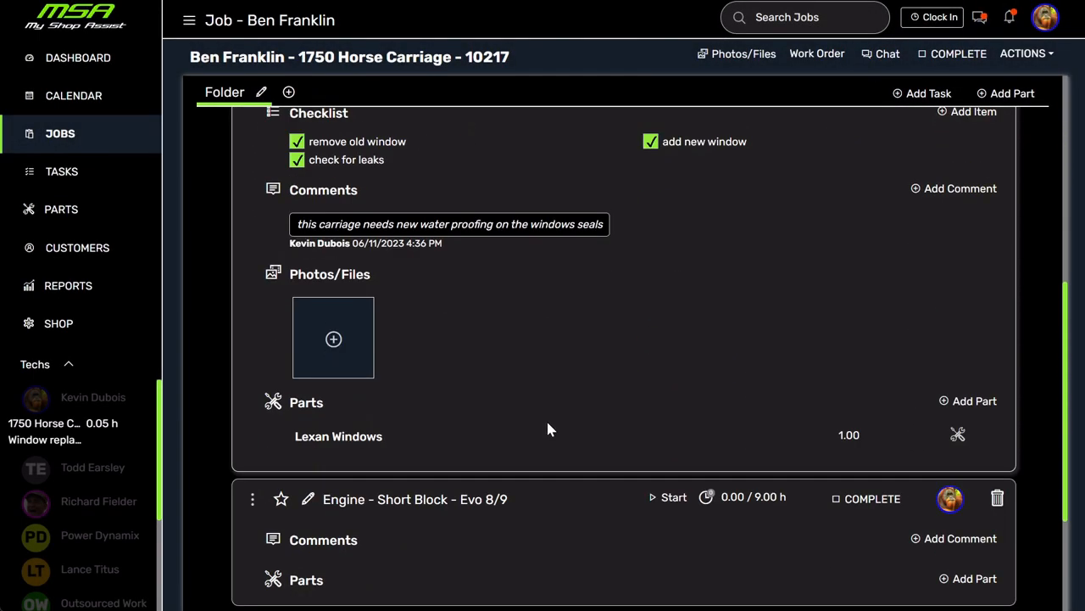
{"action": "scroll", "coordinate": [546, 418], "scroll_direction": "down", "scroll_amount": 3}
{"action": "left_click", "coordinate": [479, 305]}
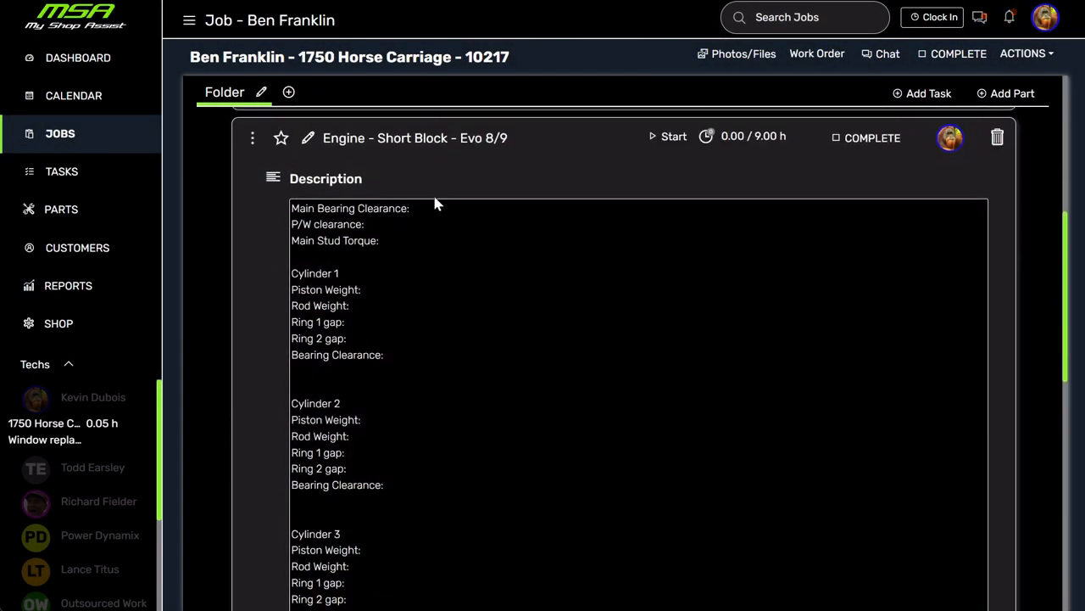
{"action": "left_click", "coordinate": [419, 254]}
{"action": "scroll", "coordinate": [473, 388], "scroll_direction": "down", "scroll_amount": 6}
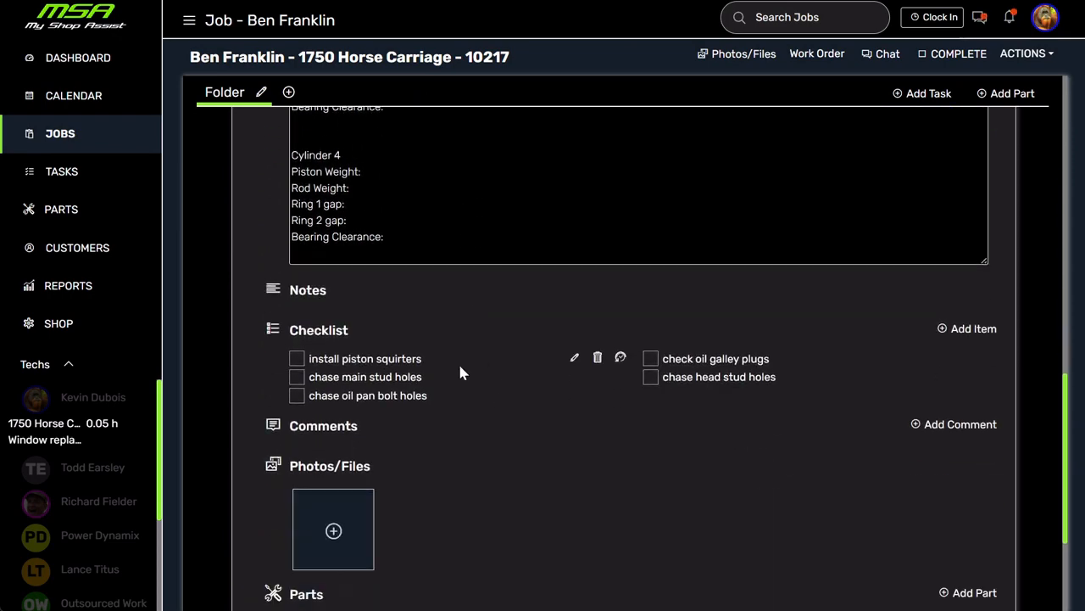
{"action": "scroll", "coordinate": [475, 390], "scroll_direction": "up", "scroll_amount": 10}
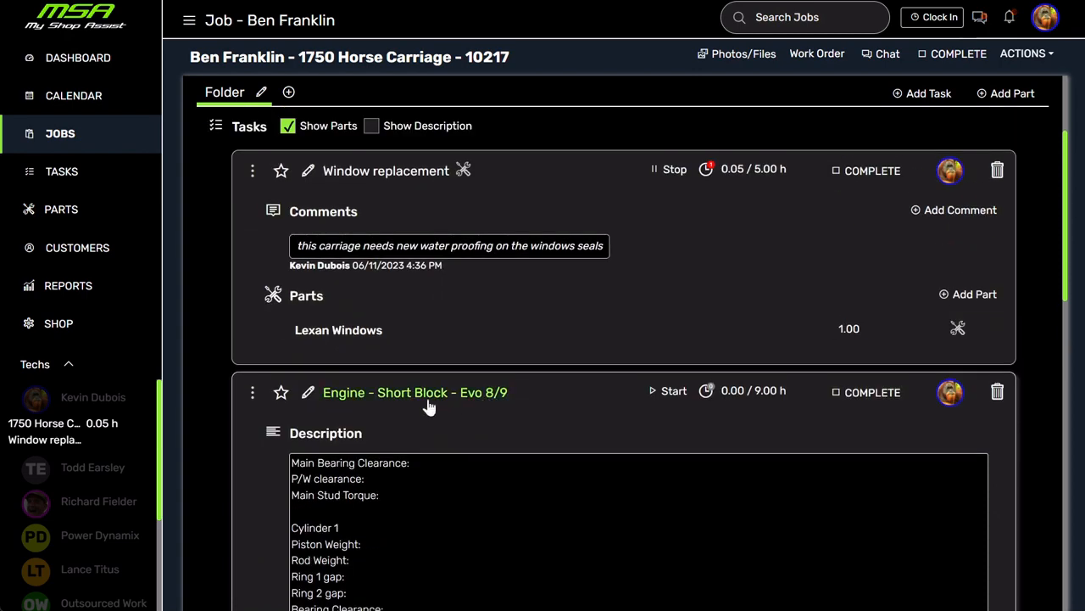
{"action": "left_click", "coordinate": [430, 404]}
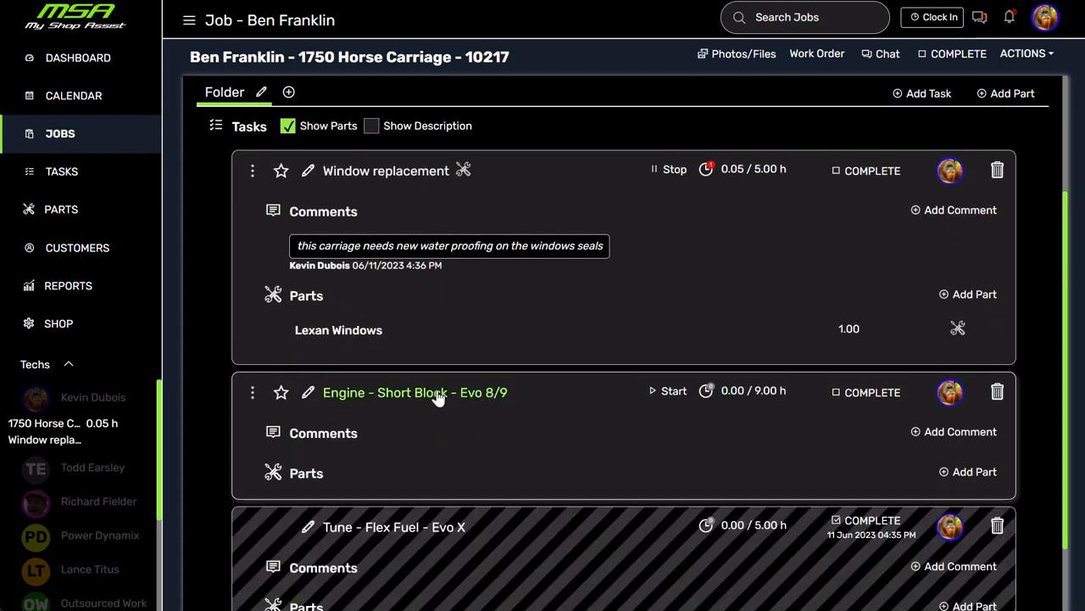
{"action": "left_click", "coordinate": [376, 405]}
{"action": "scroll", "coordinate": [508, 490], "scroll_direction": "down", "scroll_amount": 10}
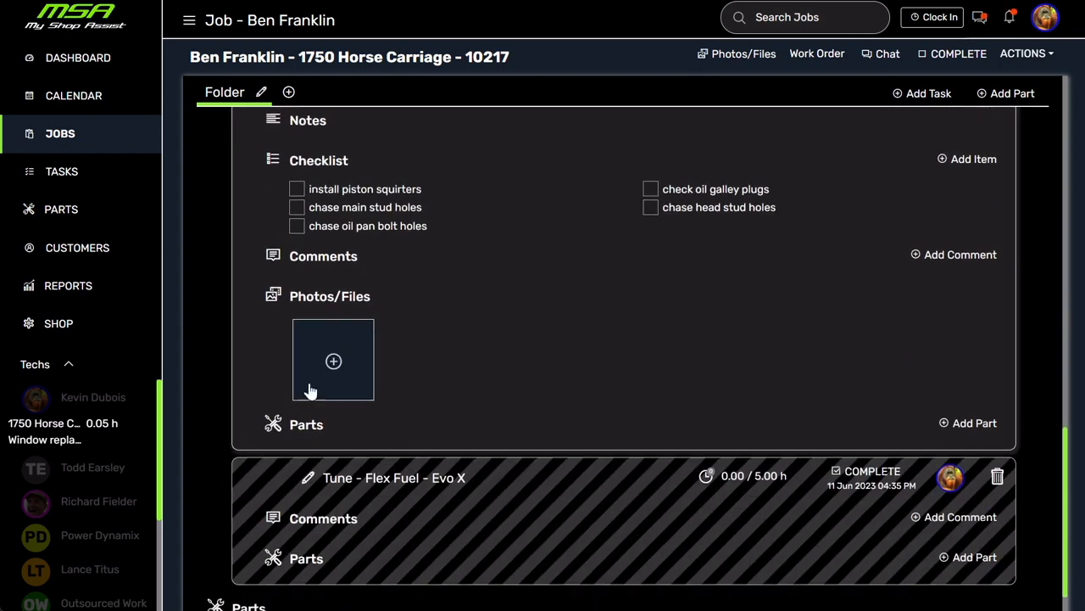
{"action": "left_click", "coordinate": [333, 362]}
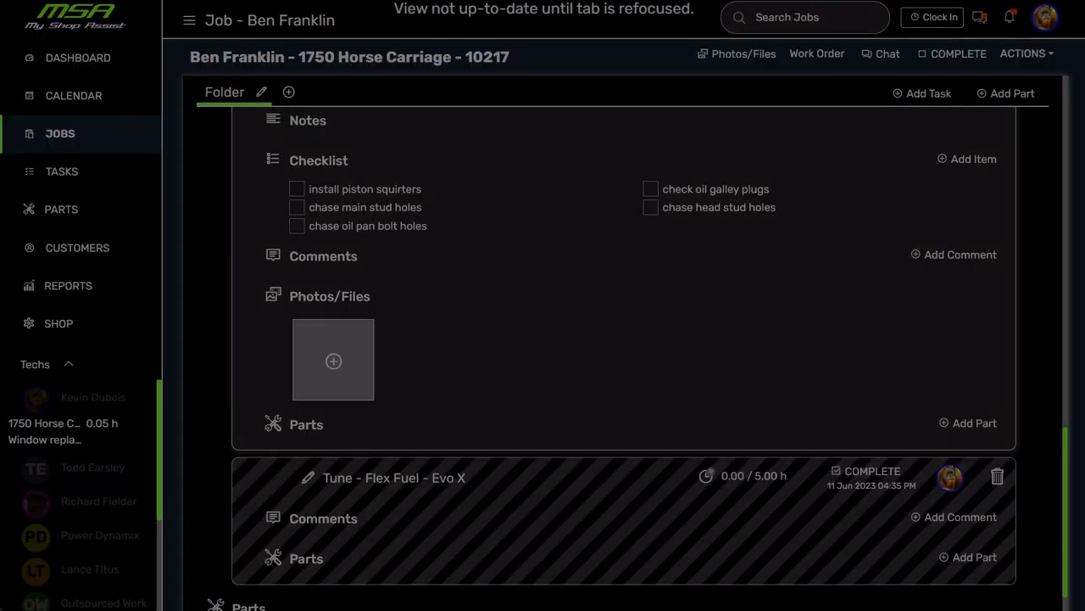
{"action": "left_click", "coordinate": [962, 521]}
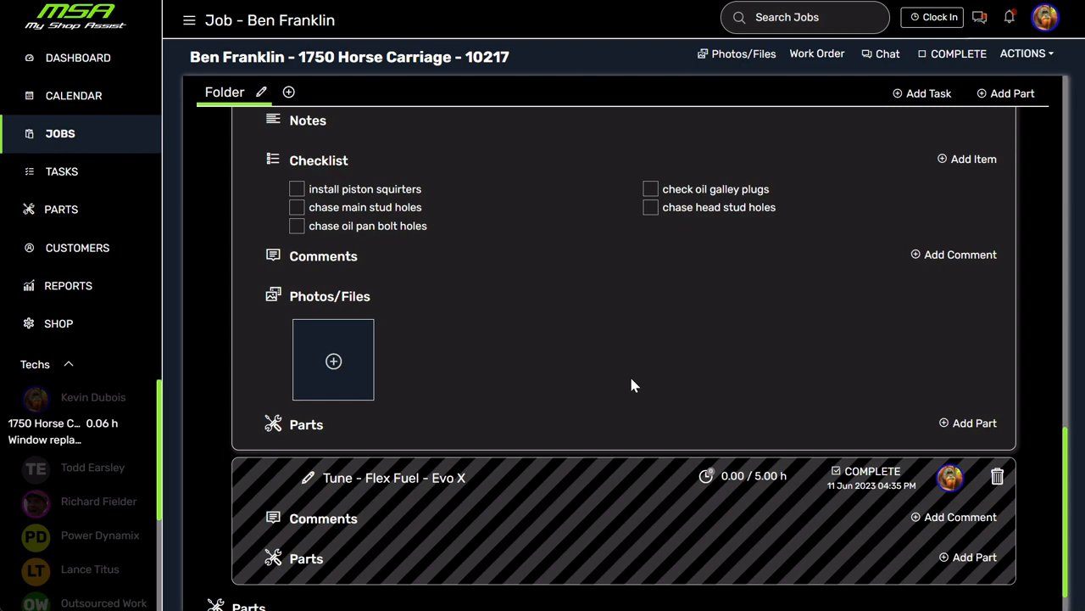
Step: Expand the Window replacement task and review its description, notes, checklist, comments and parts
{"action": "scroll", "coordinate": [414, 339], "scroll_direction": "up", "scroll_amount": 15}
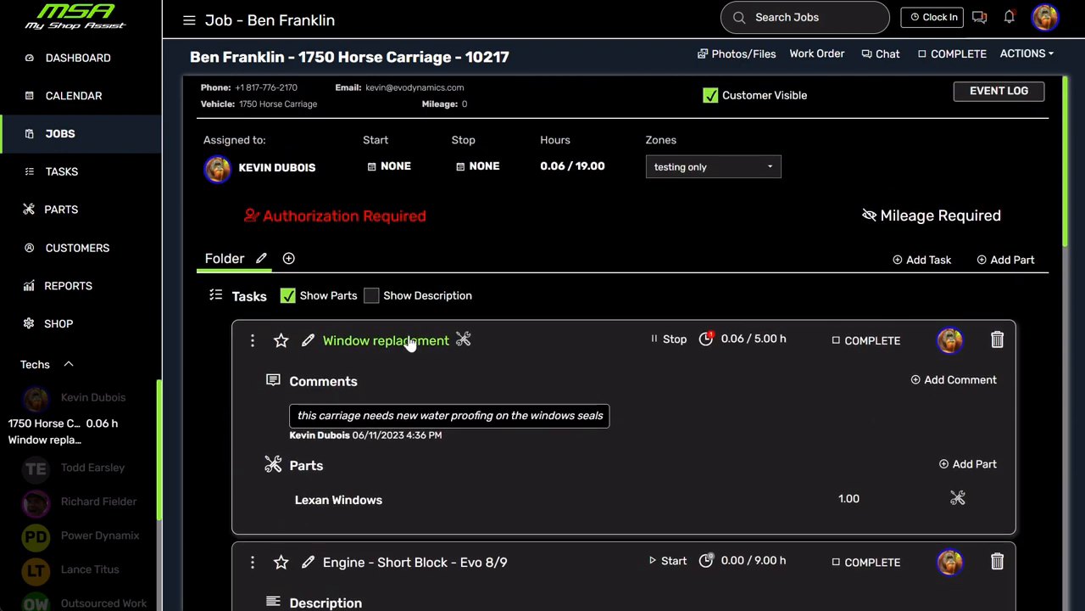
{"action": "left_click", "coordinate": [397, 340]}
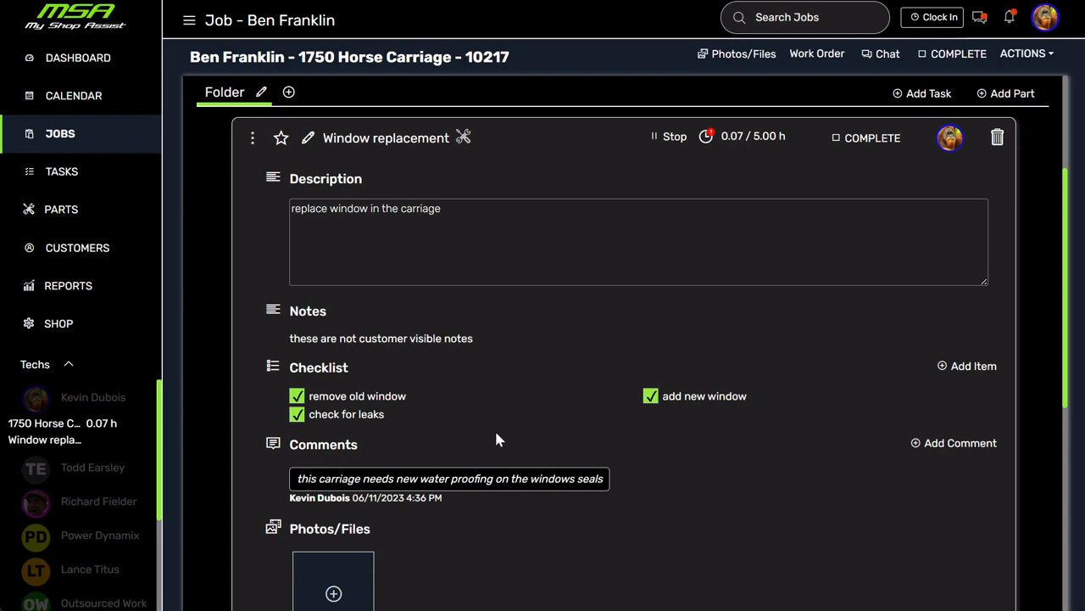
{"action": "scroll", "coordinate": [496, 437], "scroll_direction": "down", "scroll_amount": 3}
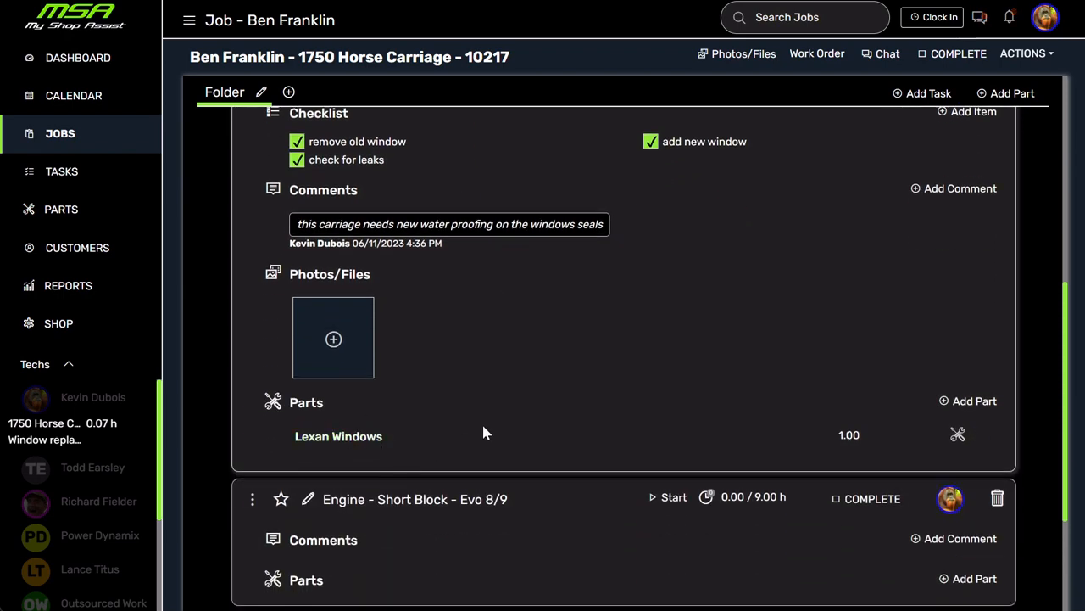
{"action": "scroll", "coordinate": [481, 428], "scroll_direction": "up", "scroll_amount": 5}
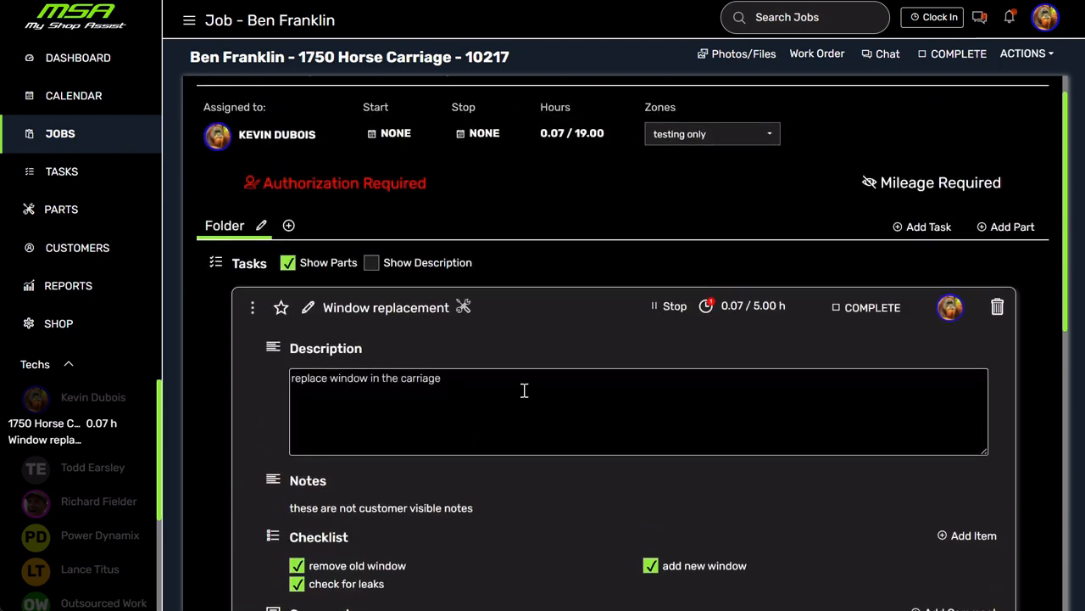
{"action": "left_click", "coordinate": [521, 390]}
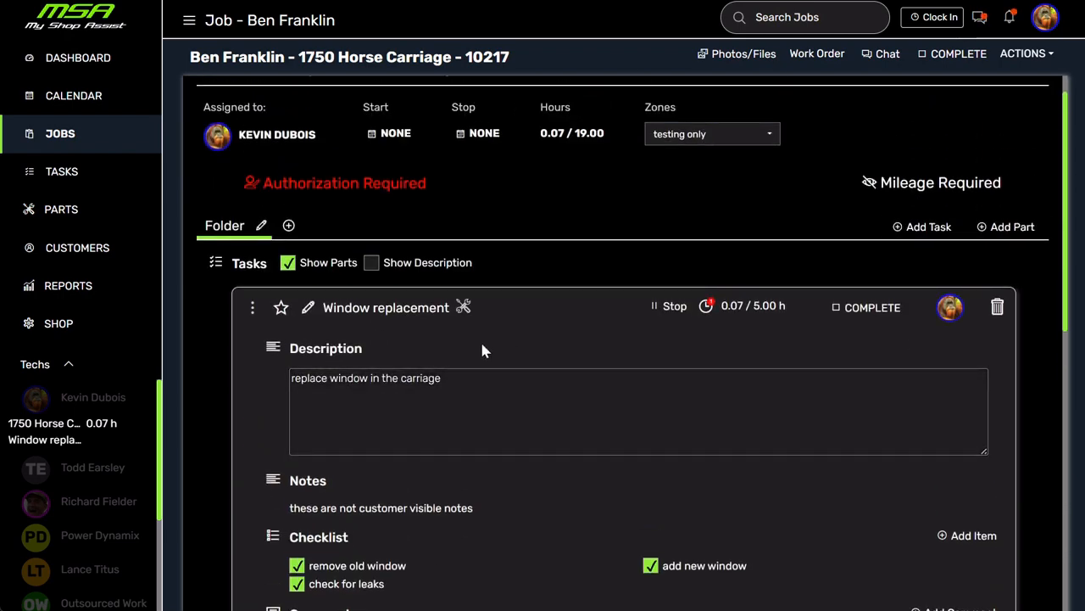
Step: Set the Window replacement task's estimated hours to 7, have the shop task updated as well, and save the changes
{"action": "left_click", "coordinate": [308, 307]}
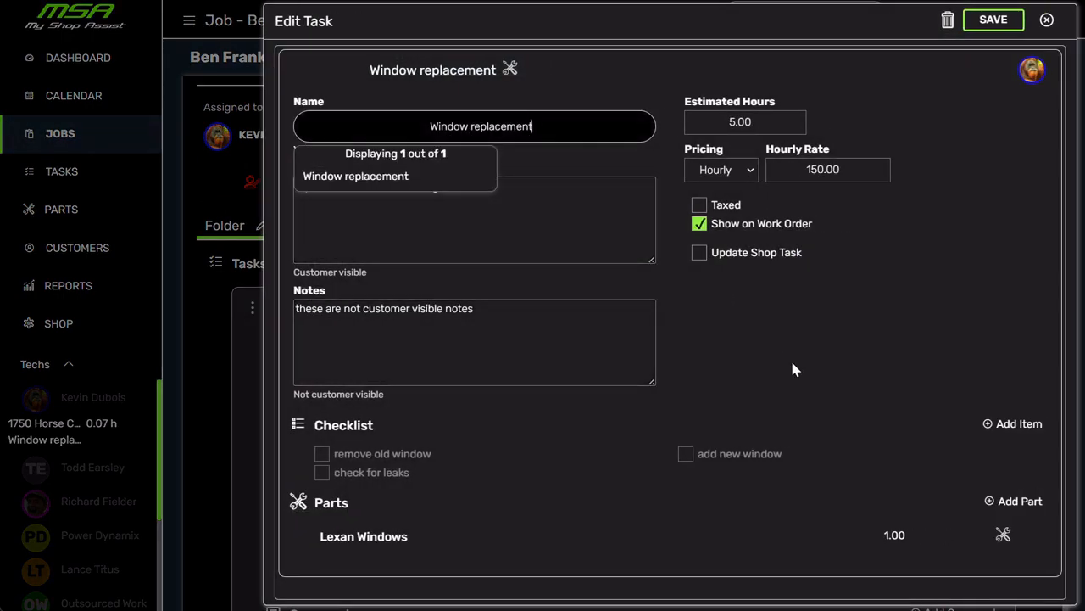
{"action": "left_click", "coordinate": [787, 360]}
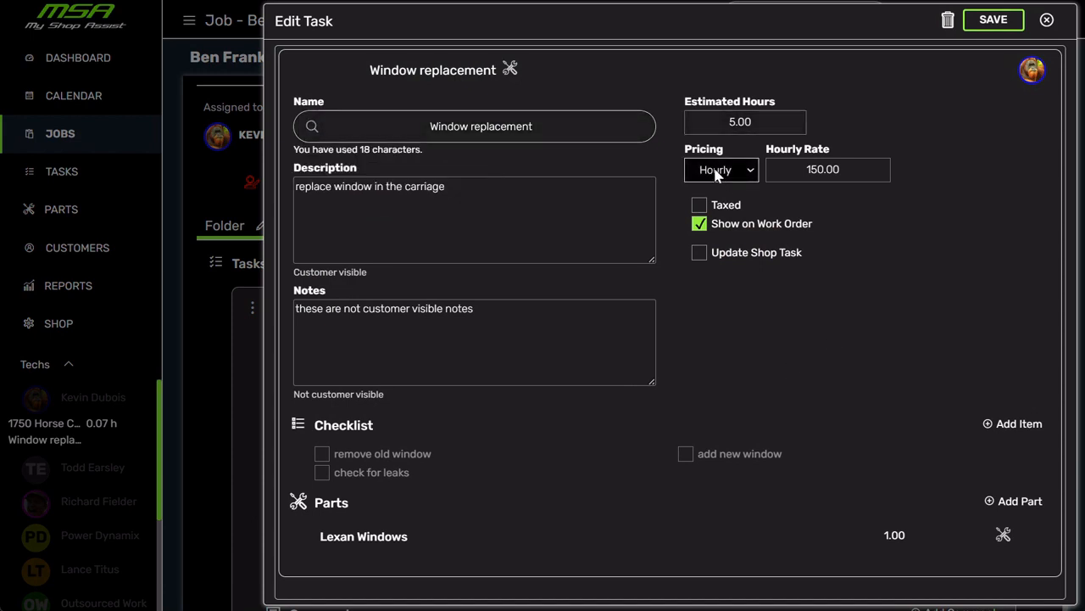
{"action": "left_click", "coordinate": [746, 123]}
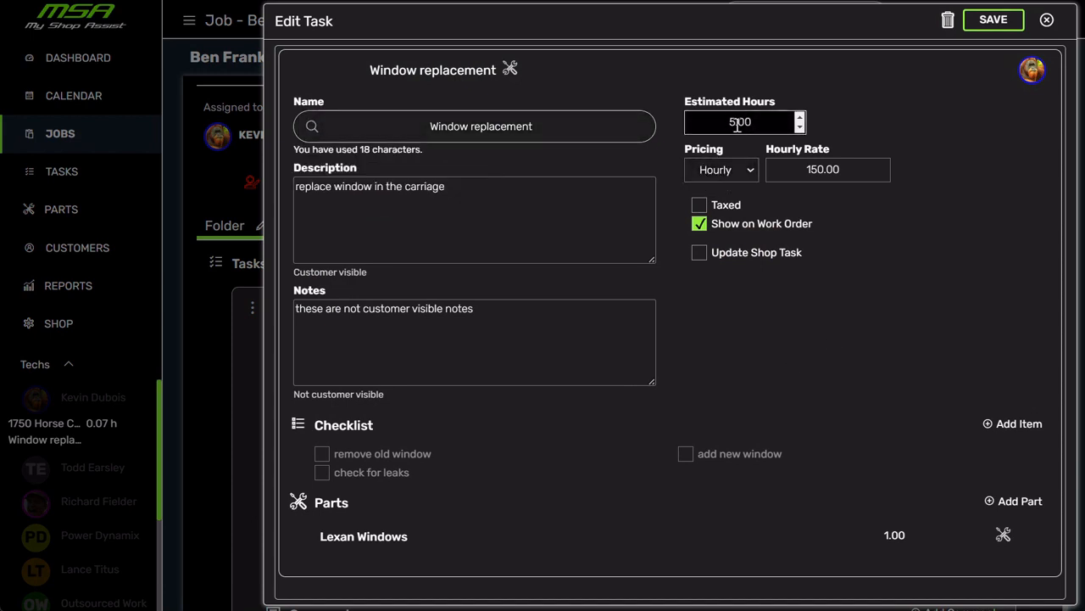
{"action": "left_click", "coordinate": [791, 171]}
{"action": "left_click", "coordinate": [864, 314]}
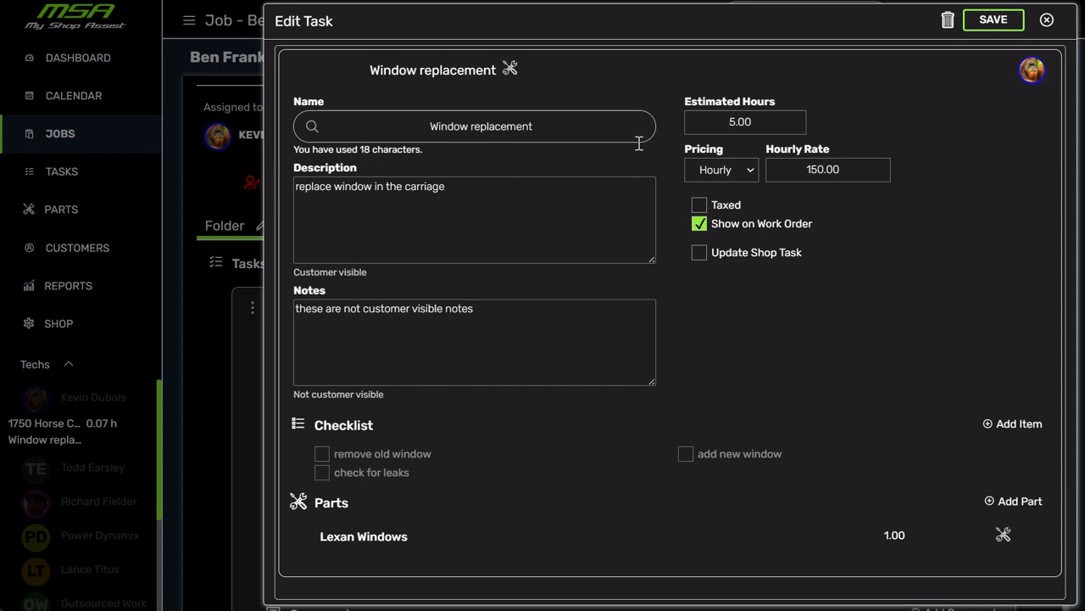
{"action": "left_click", "coordinate": [718, 125]}
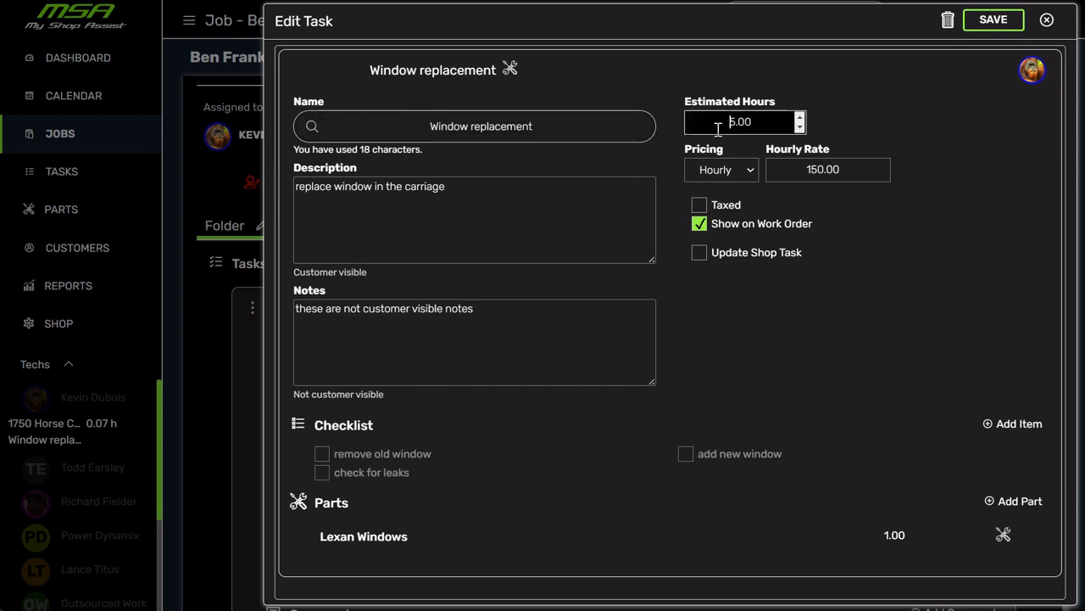
{"action": "double_click", "coordinate": [717, 127]}
{"action": "type", "text": "7"}
{"action": "left_click", "coordinate": [698, 255]}
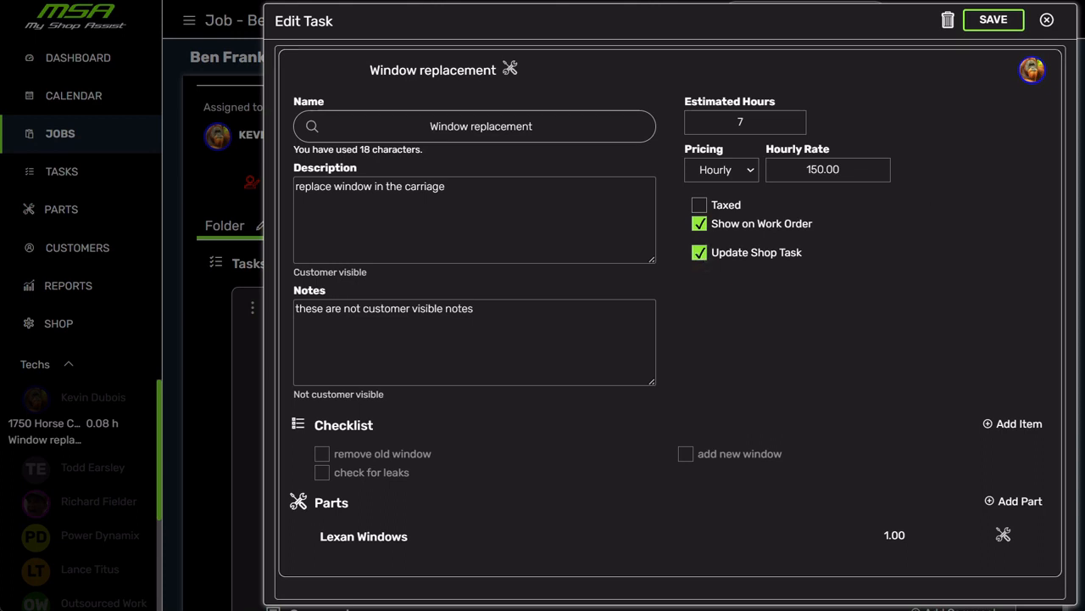
{"action": "left_click", "coordinate": [977, 23]}
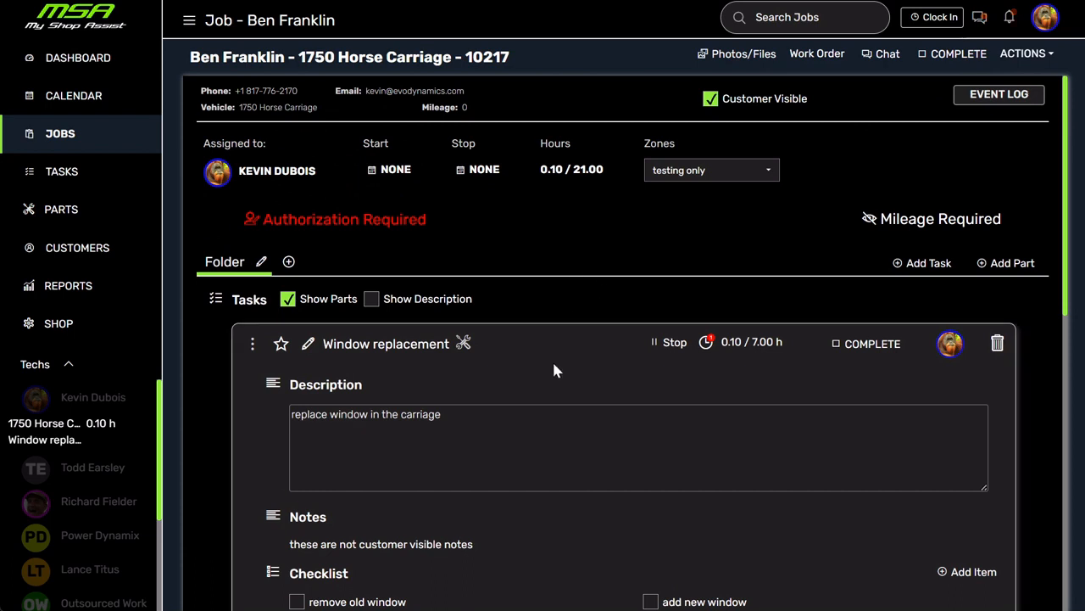
{"action": "scroll", "coordinate": [548, 370], "scroll_direction": "down", "scroll_amount": 1}
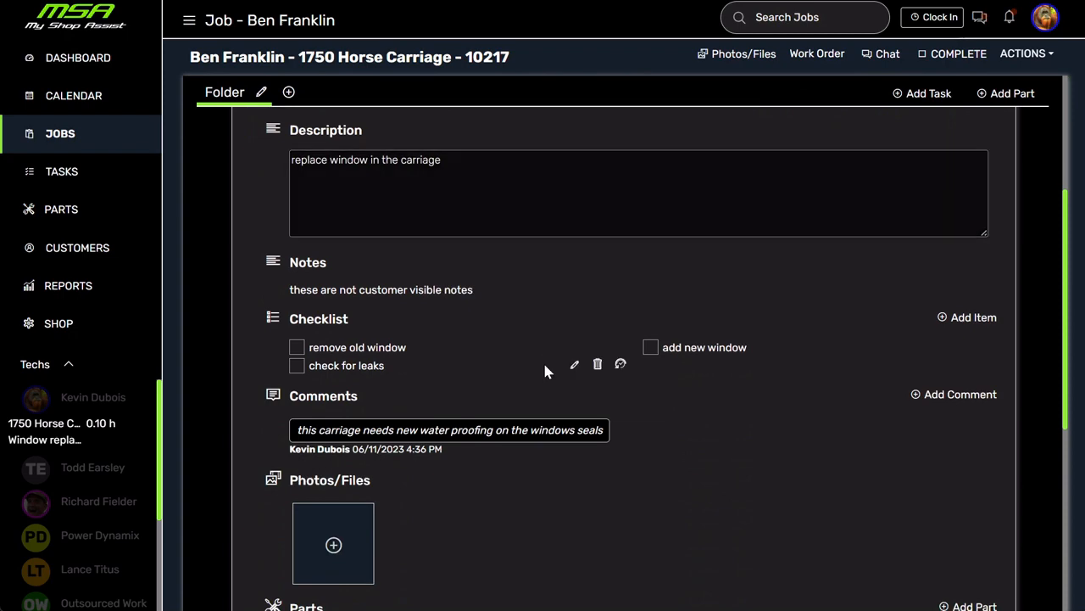
{"action": "scroll", "coordinate": [543, 360], "scroll_direction": "up", "scroll_amount": 3}
Step: Open the shop's saved task "Brakes - Pad Install" for editing
{"action": "left_click", "coordinate": [58, 174]}
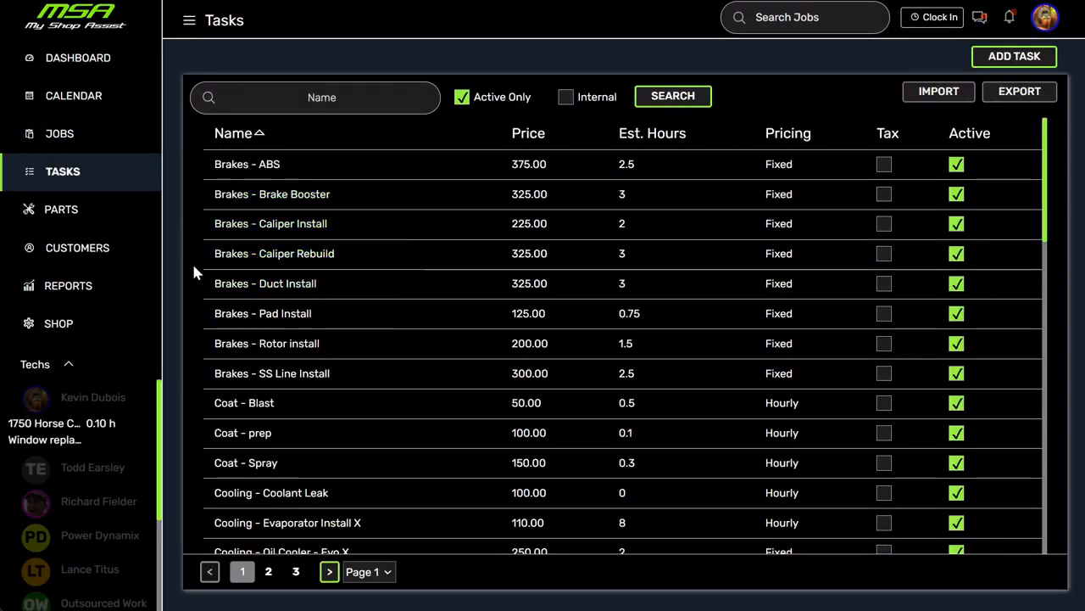
{"action": "mouse_move", "coordinate": [264, 374]}
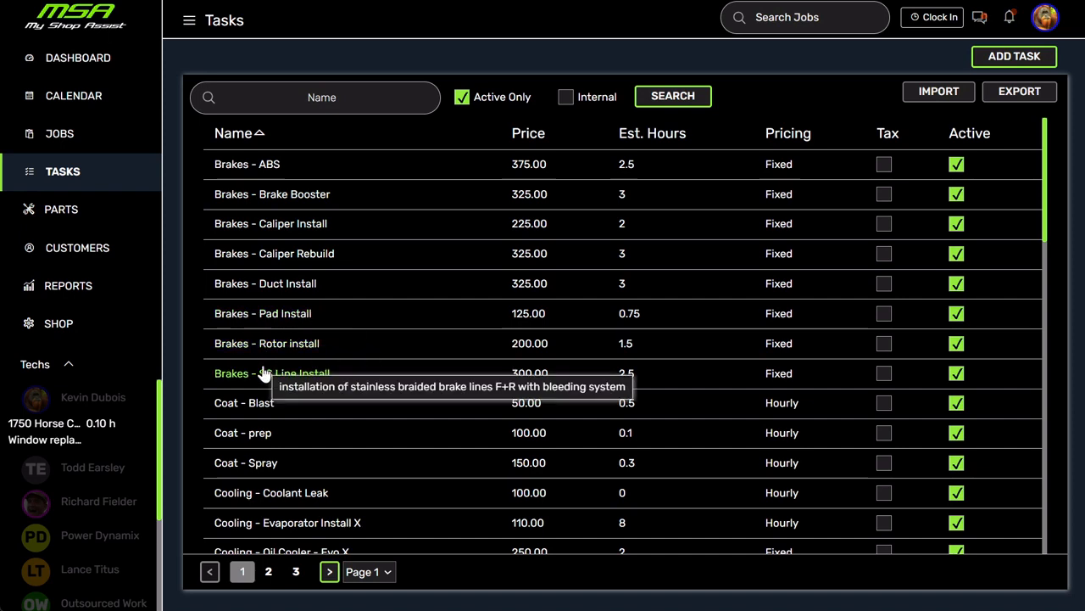
{"action": "right_click", "coordinate": [273, 317]}
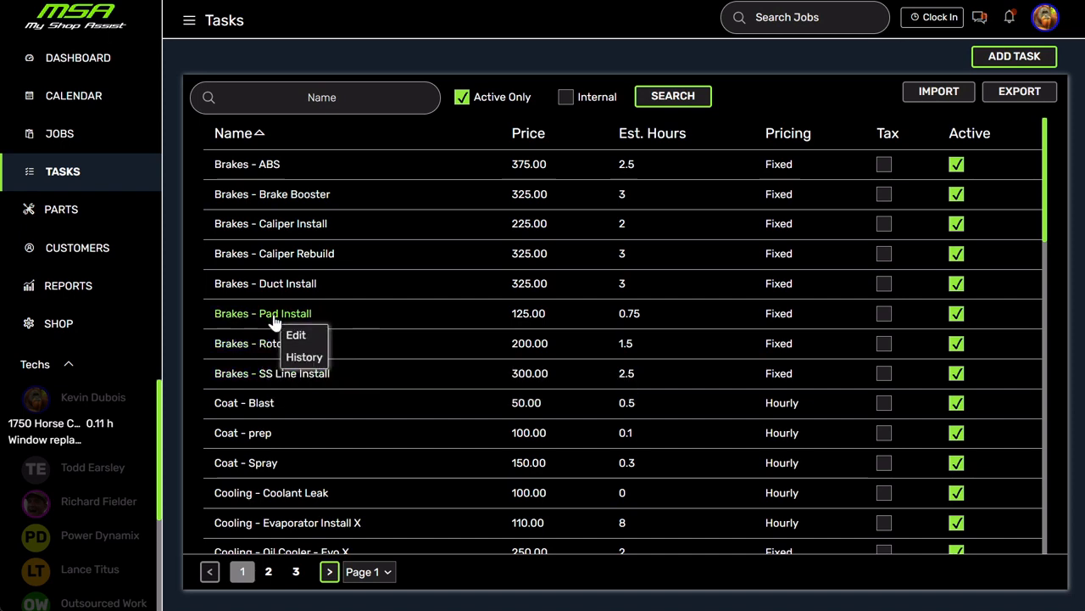
{"action": "left_click", "coordinate": [298, 332]}
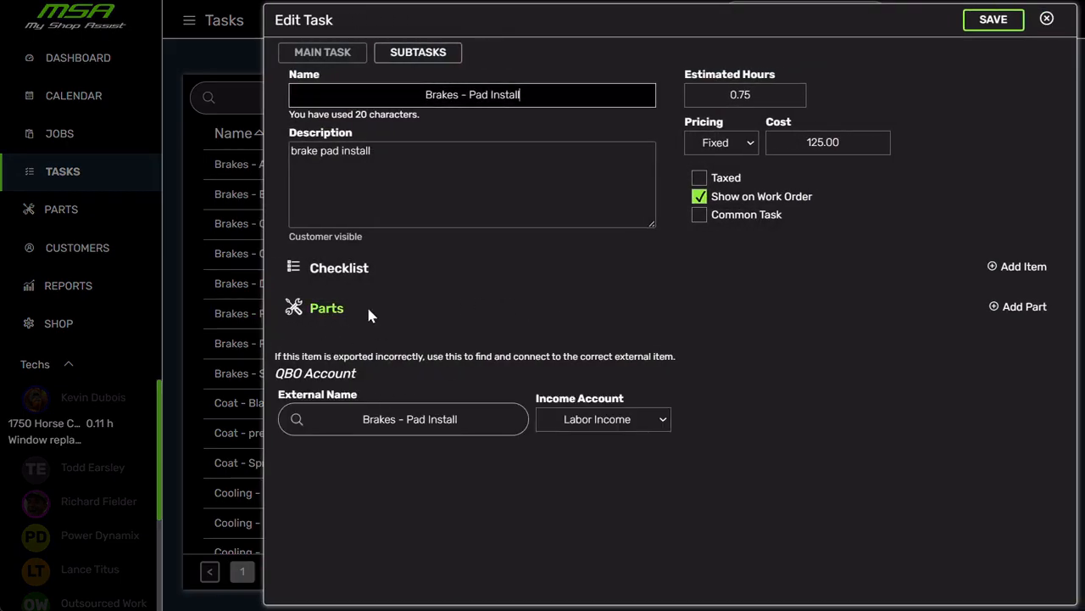
Step: Add the part Hawk HPS Evo 8/9 Rear Brake Pad to the Brakes - Pad Install task and save the part
{"action": "left_click", "coordinate": [1018, 309]}
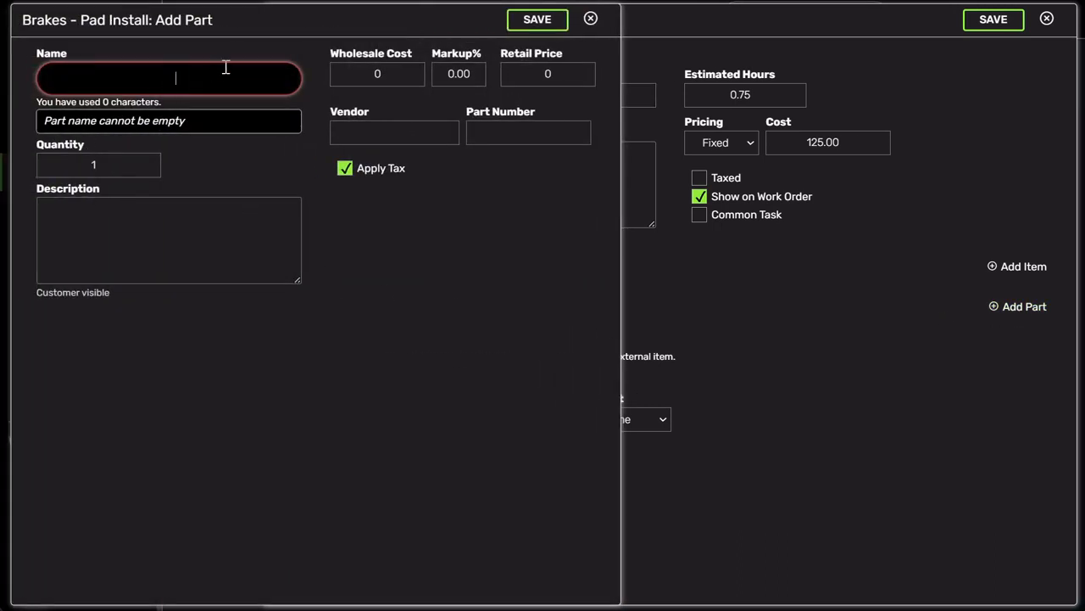
{"action": "type", "text": "hawk"}
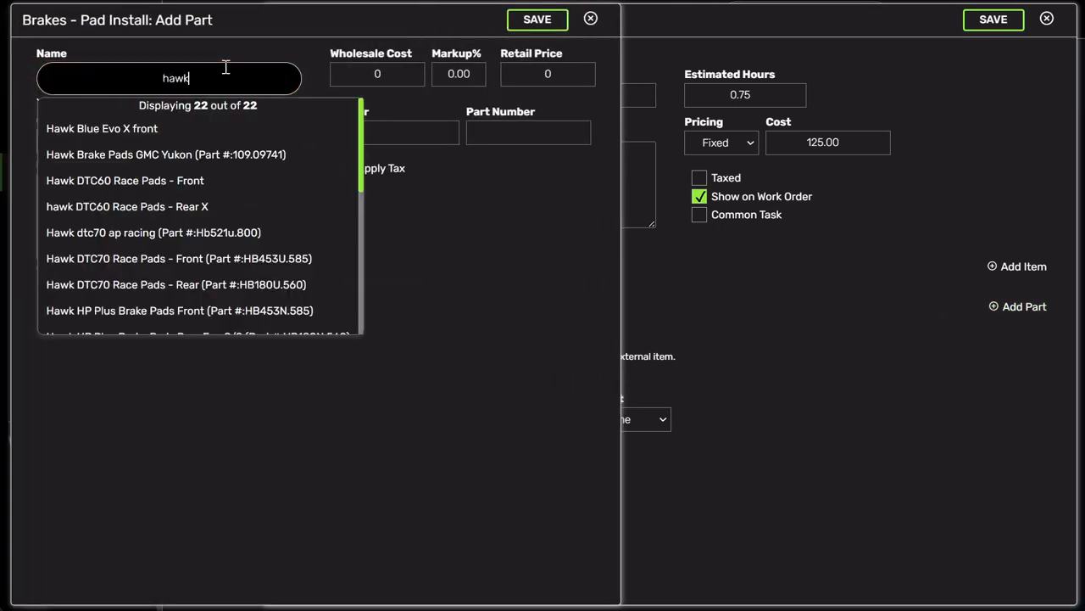
{"action": "type", "text": " hps"}
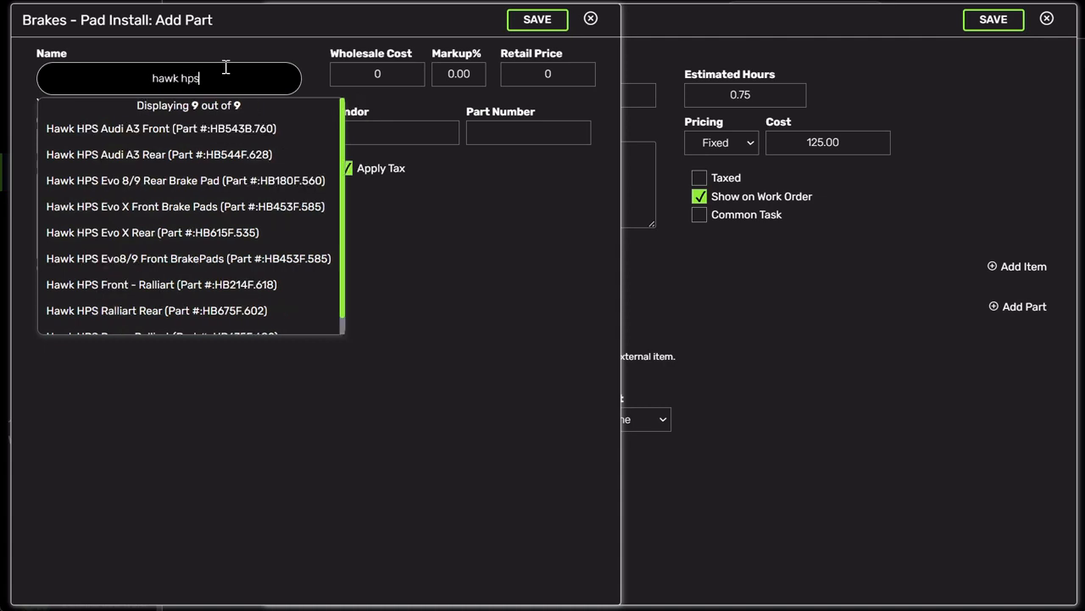
{"action": "left_click", "coordinate": [188, 182]}
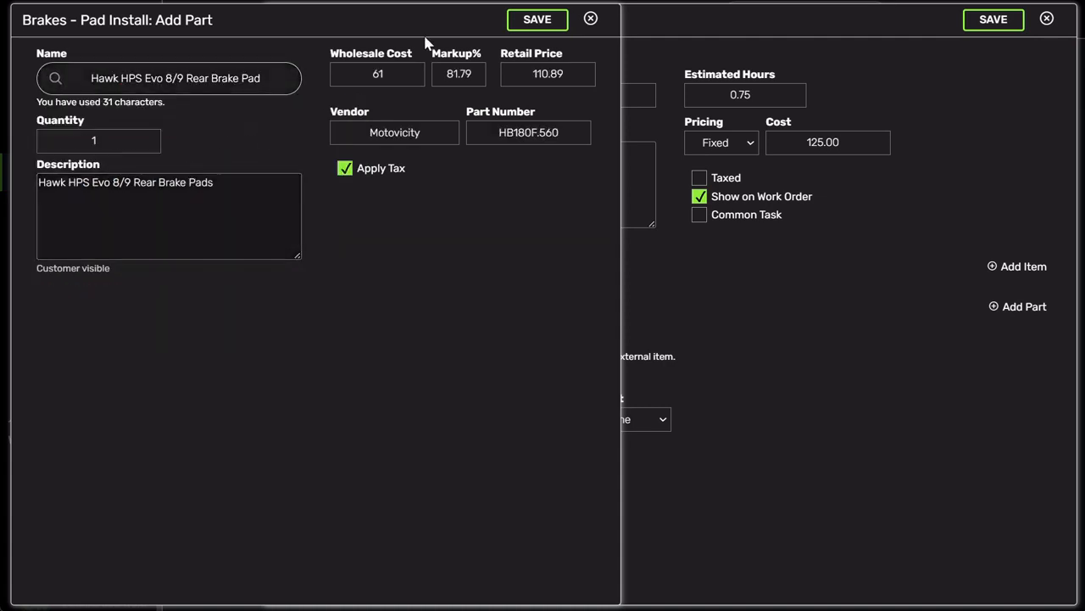
{"action": "left_click", "coordinate": [539, 21]}
Step: Add the part Hawk HPS Evo8/9 Front BrakePads to the Brakes - Pad Install task and save the task
{"action": "left_click", "coordinate": [1024, 306]}
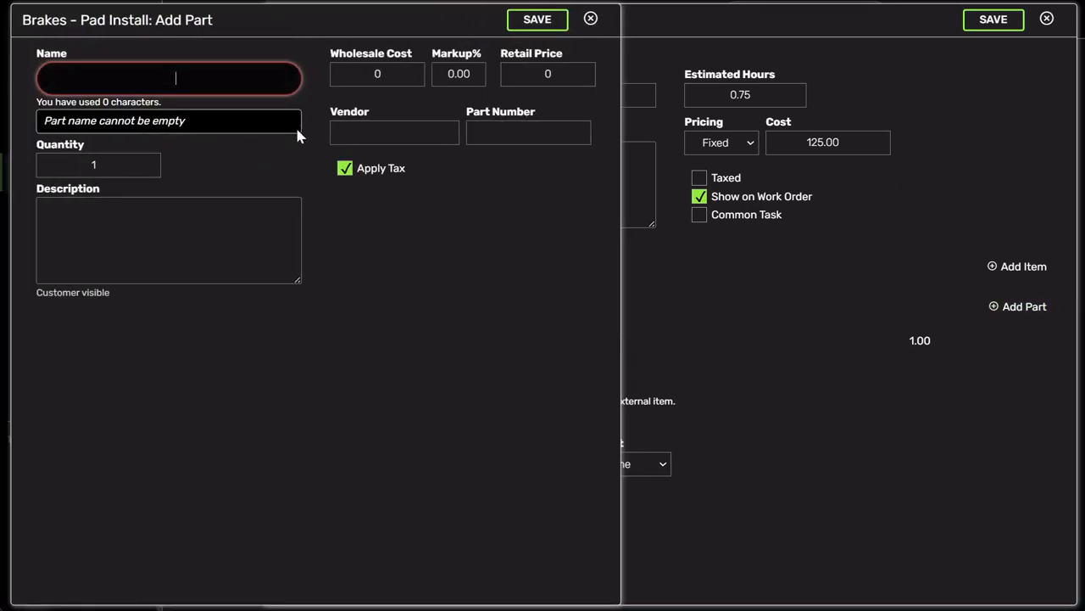
{"action": "type", "text": "hawk hps"}
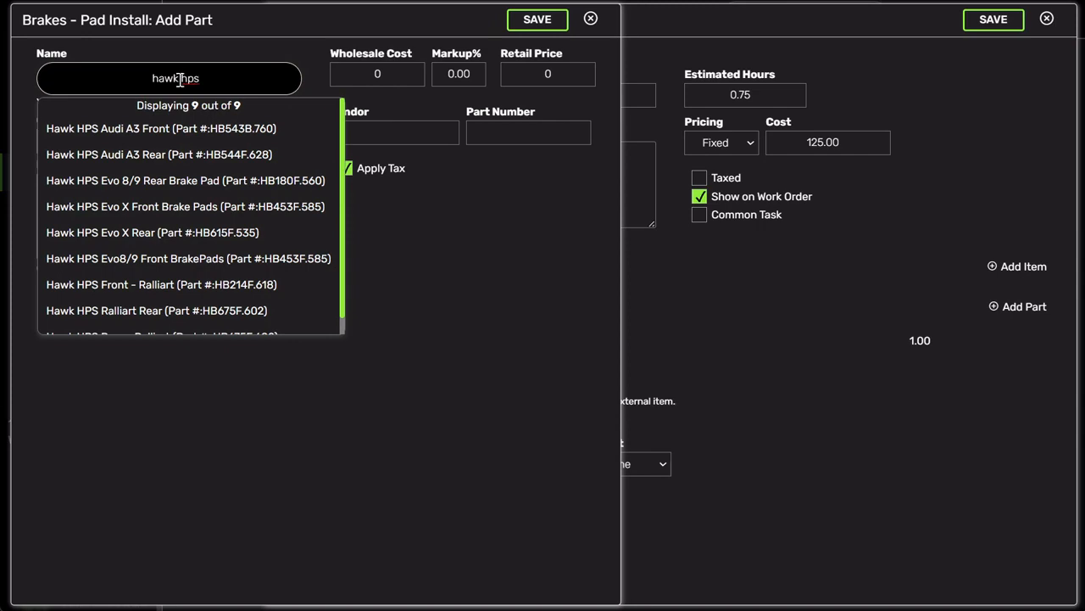
{"action": "left_click", "coordinate": [223, 260]}
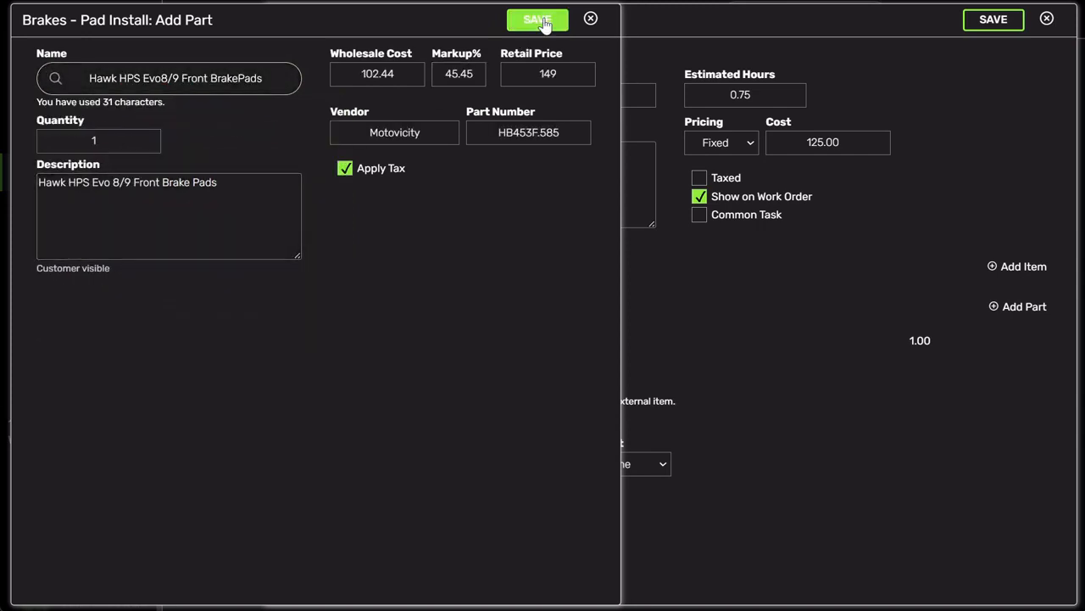
{"action": "left_click", "coordinate": [542, 22]}
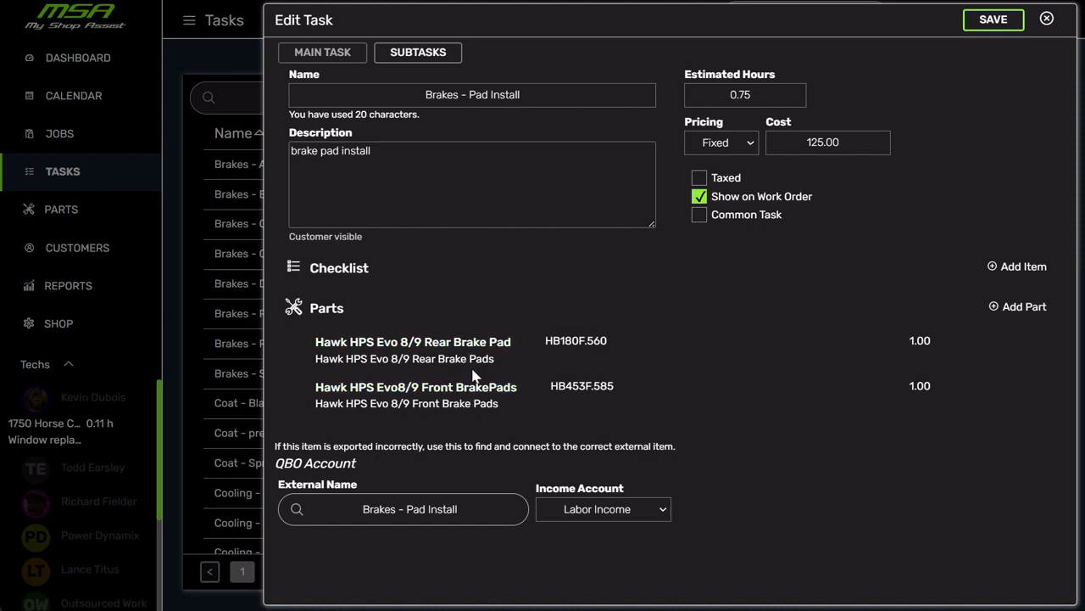
{"action": "left_click", "coordinate": [999, 23]}
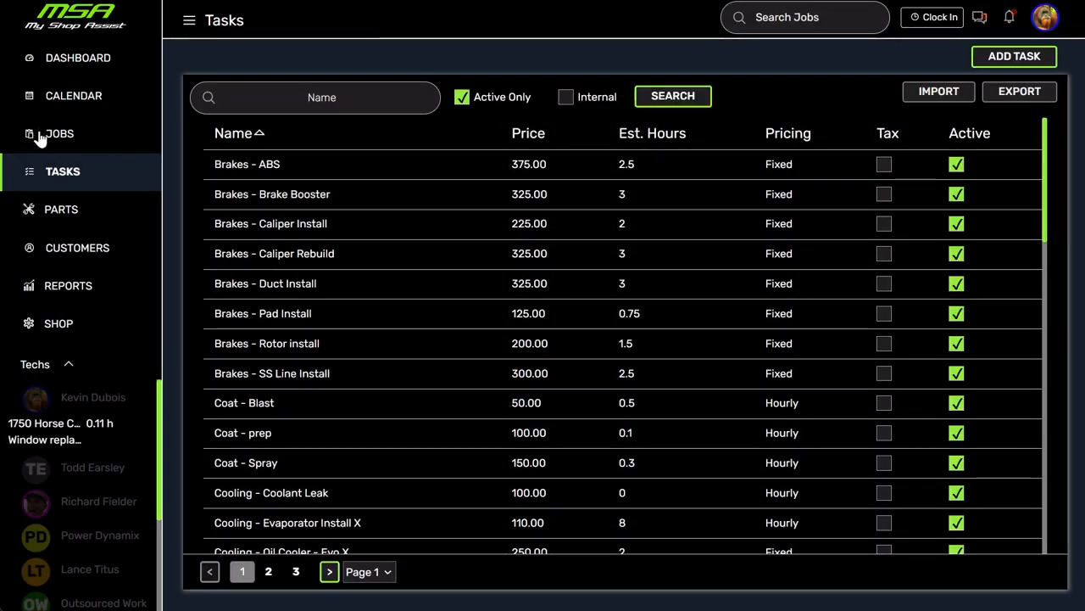
Step: Add the saved task Brakes - Pad Install with its parts to the 1750 Horse Carriage job
{"action": "left_click", "coordinate": [38, 136]}
{"action": "left_click", "coordinate": [440, 264]}
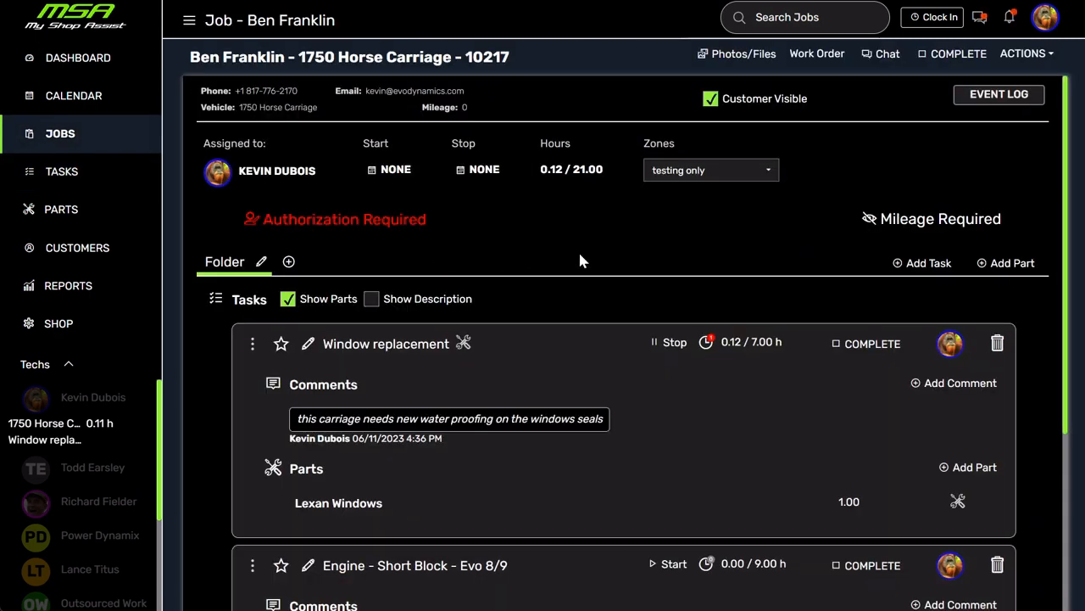
{"action": "left_click", "coordinate": [933, 270]}
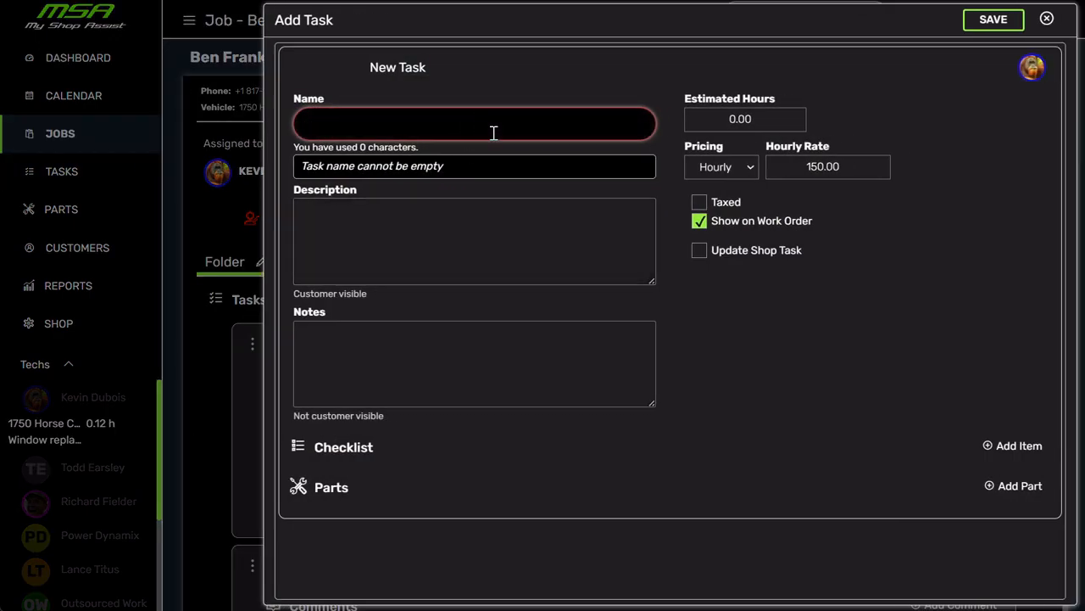
{"action": "type", "text": "brake - p"}
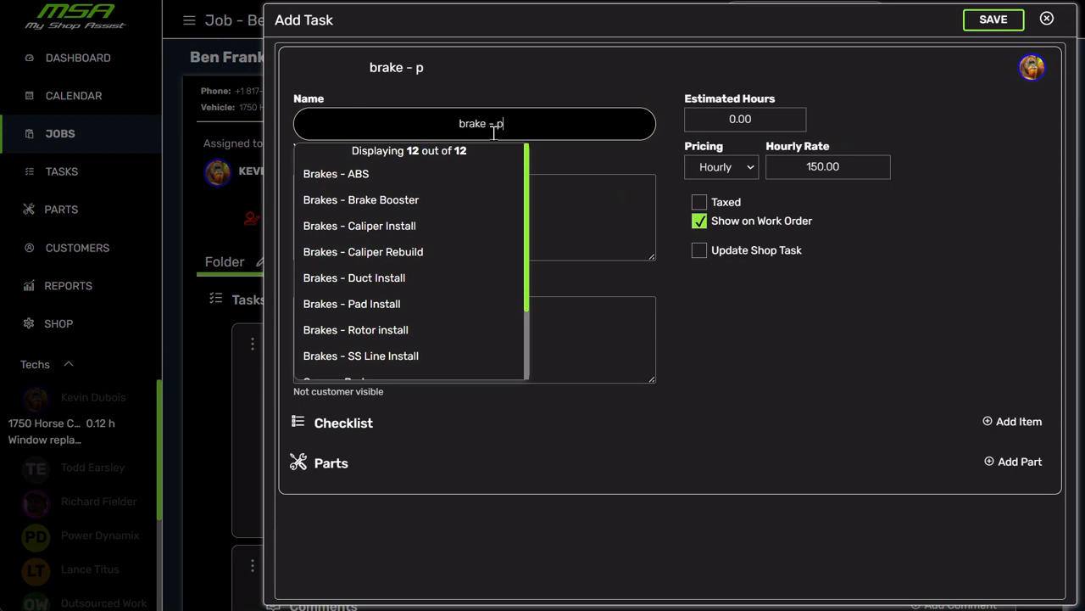
{"action": "type", "text": "a"}
{"action": "key", "text": "BackSpace"}
{"action": "key", "text": "BackSpace"}
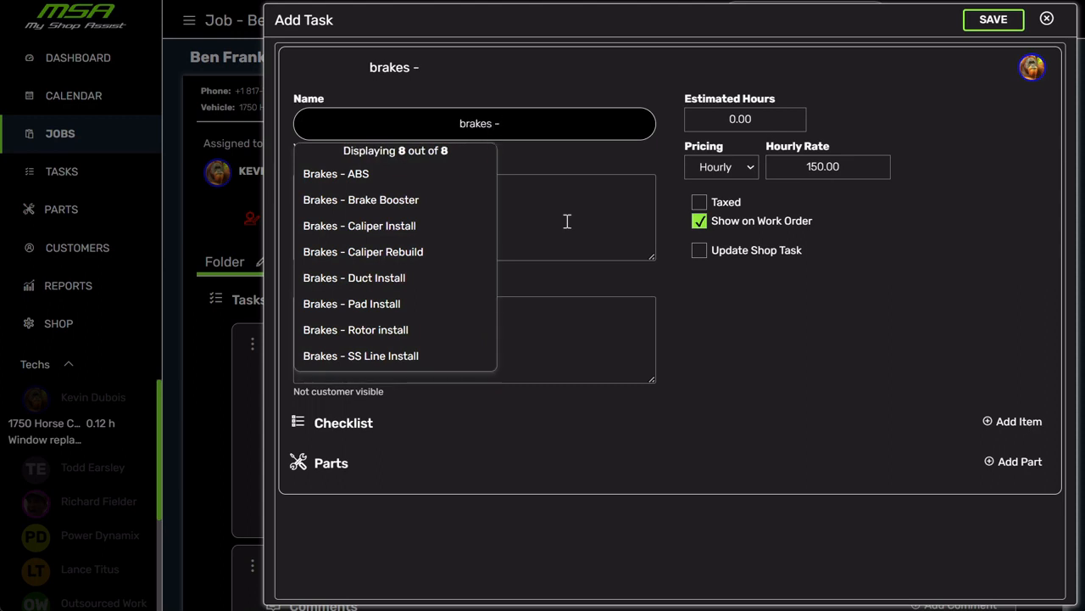
{"action": "left_click", "coordinate": [386, 307]}
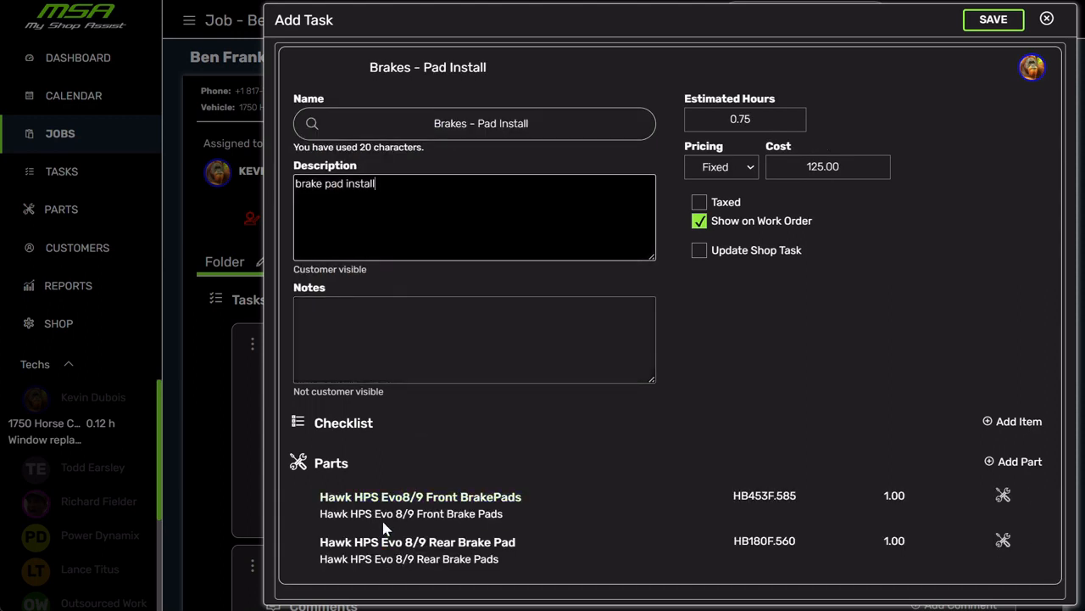
{"action": "left_click", "coordinate": [988, 21]}
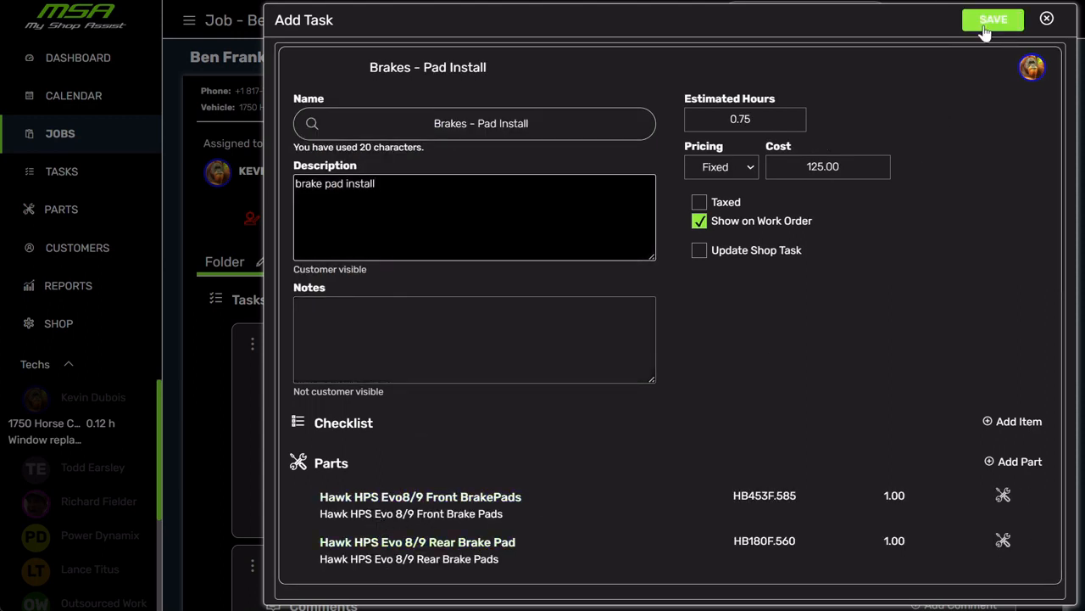
{"action": "scroll", "coordinate": [708, 245], "scroll_direction": "down", "scroll_amount": 6}
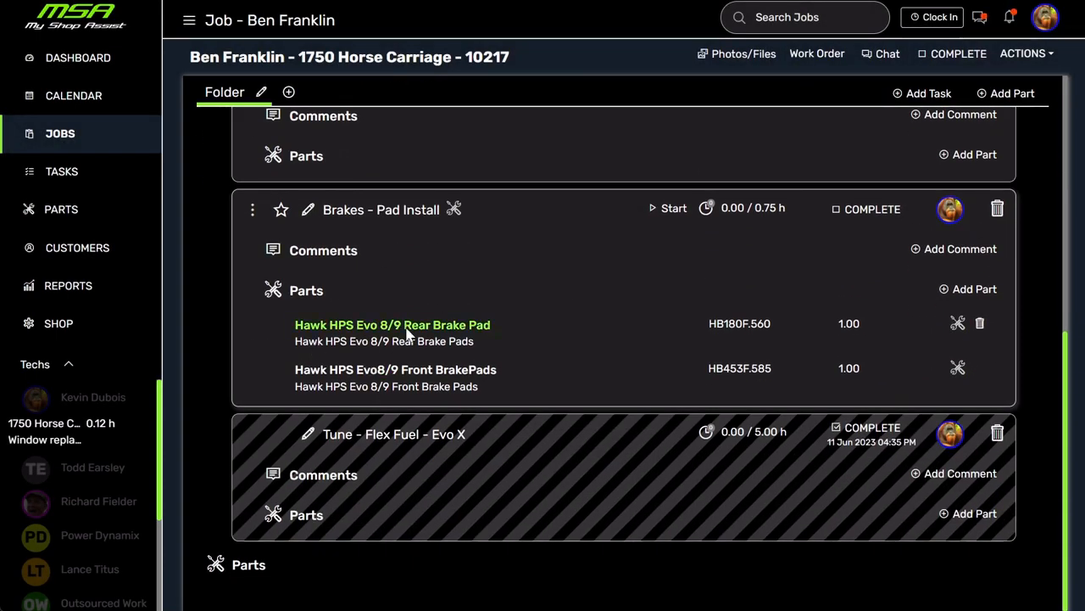
Step: Add Brakes - Pad Install as a subtask of the shop's saved task Brakes - Rotor install and save it
{"action": "left_click", "coordinate": [61, 173]}
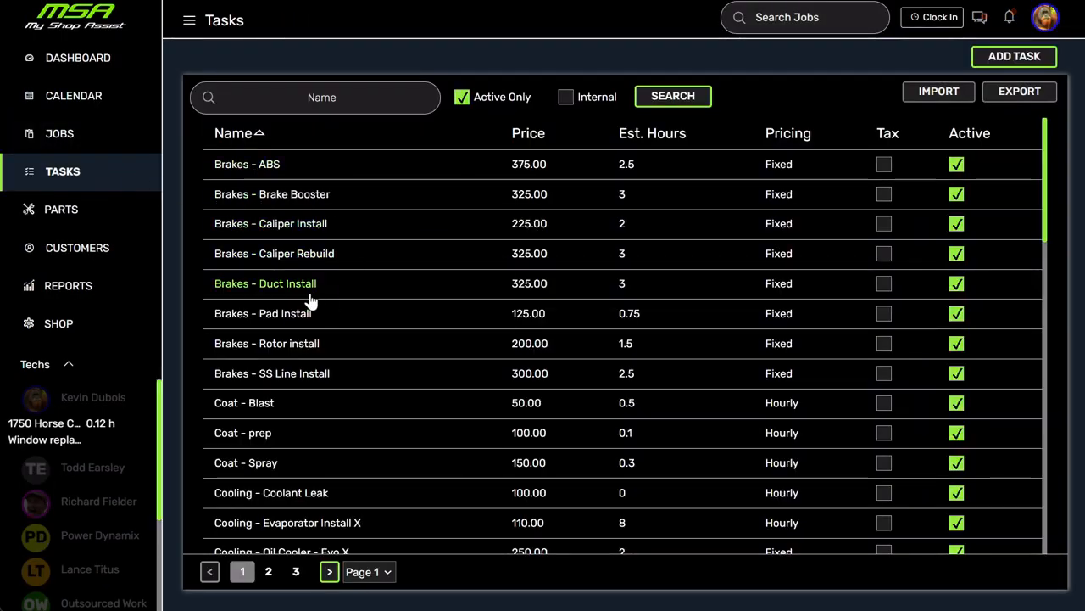
{"action": "left_click", "coordinate": [253, 354]}
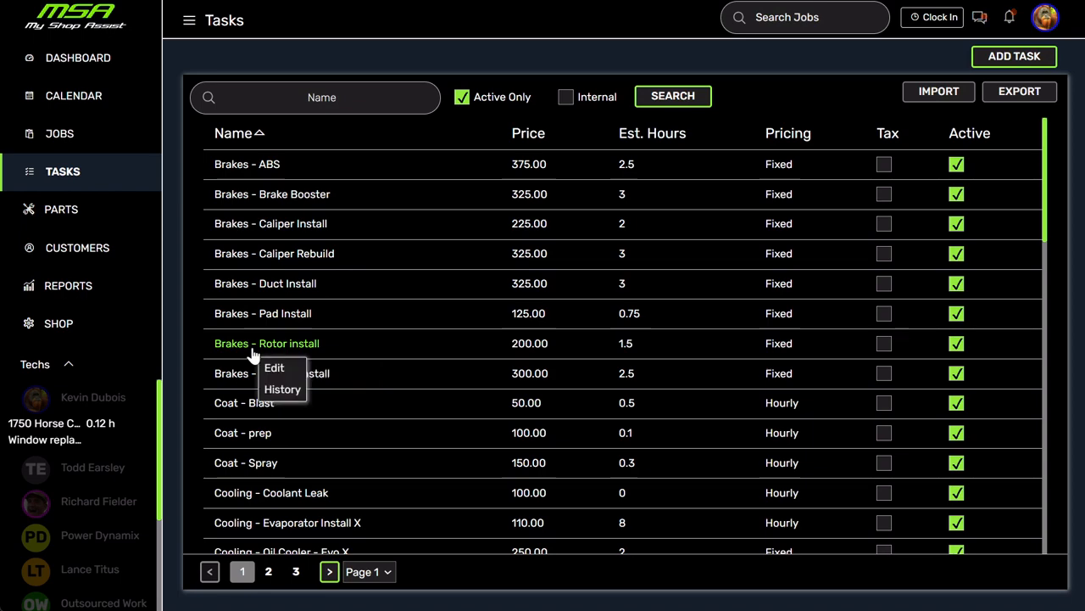
{"action": "left_click", "coordinate": [273, 370]}
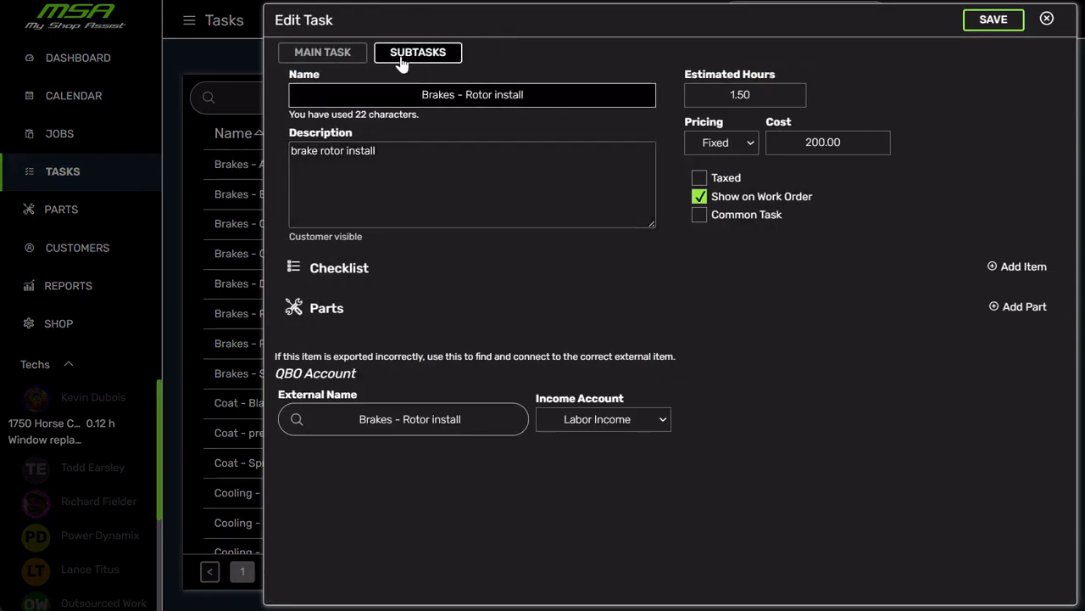
{"action": "left_click", "coordinate": [437, 57]}
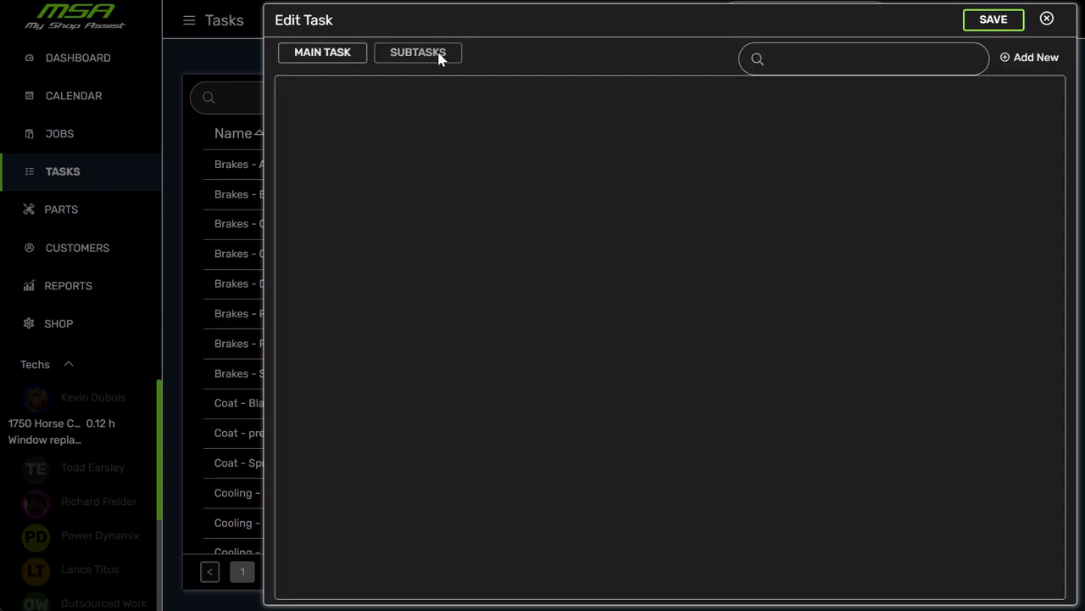
{"action": "left_click", "coordinate": [830, 61]}
{"action": "type", "text": "brakes - p"}
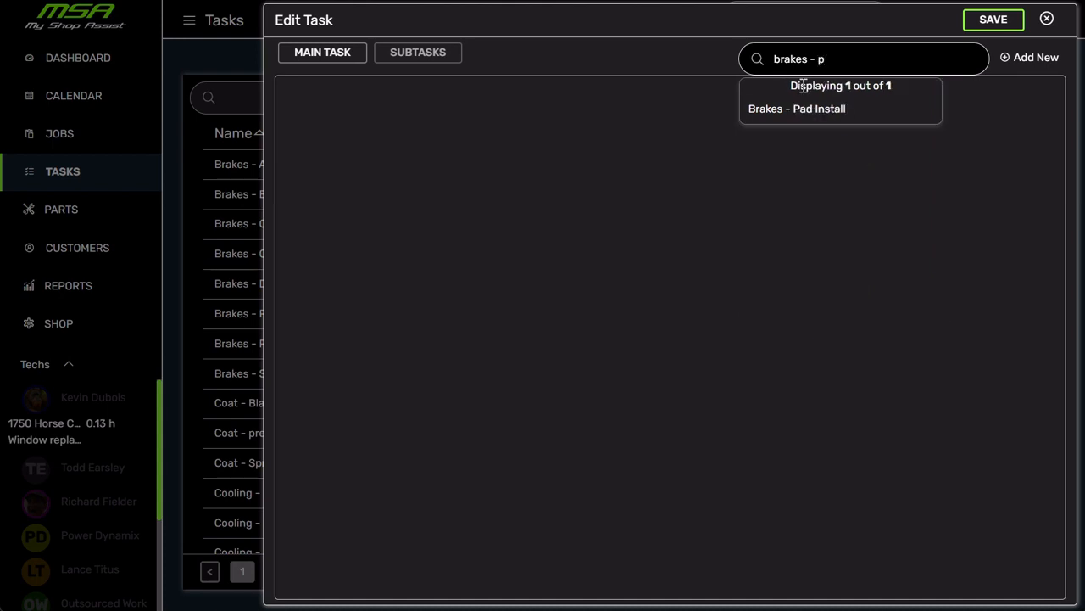
{"action": "left_click", "coordinate": [792, 107]}
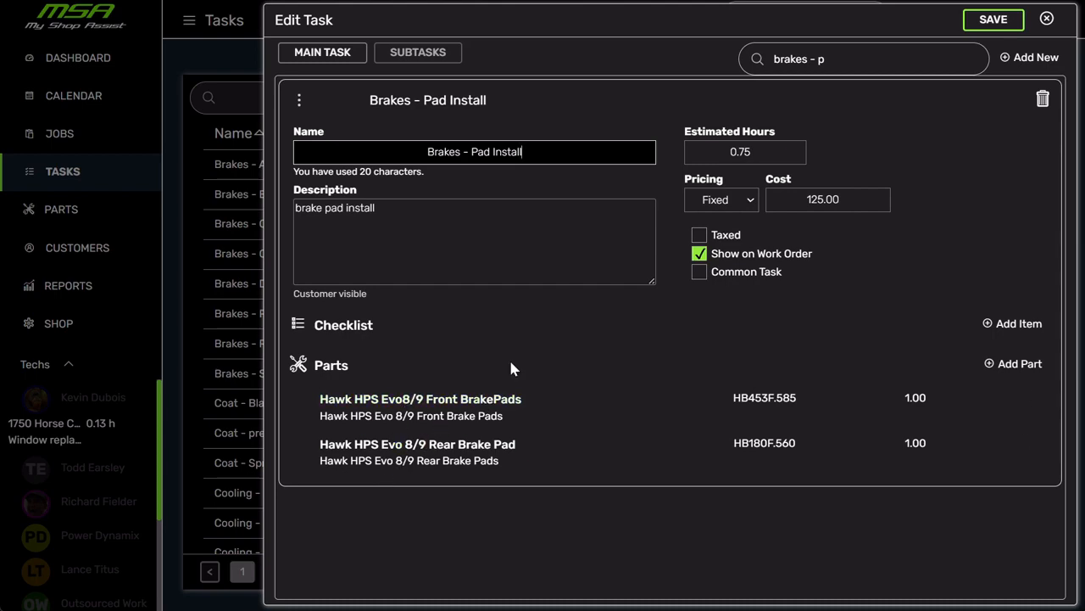
{"action": "left_click", "coordinate": [1001, 20]}
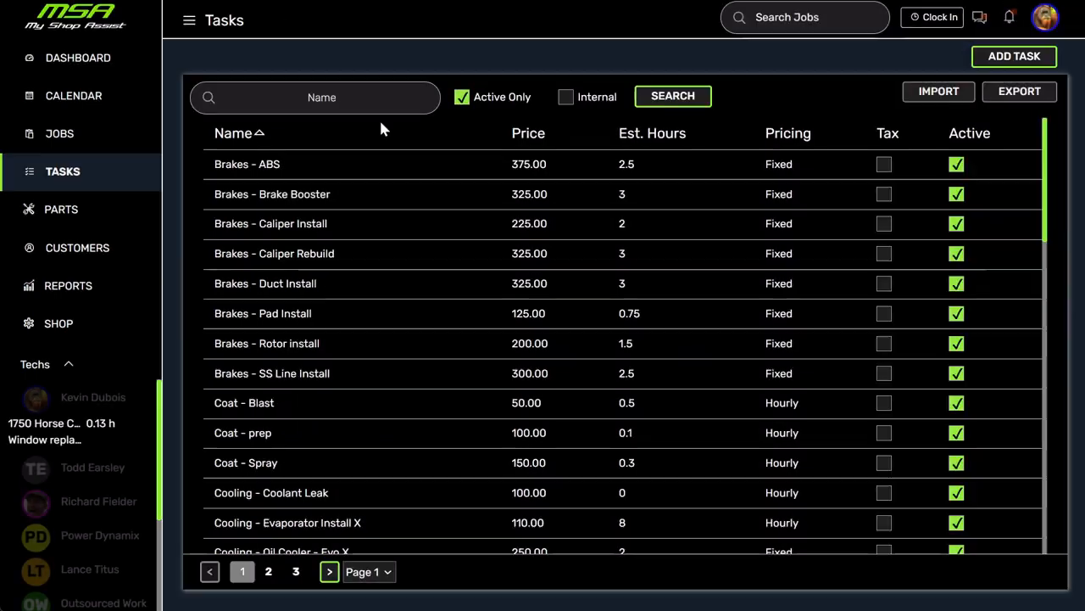
Step: Add the part Centric Evo 8/9 F Blanks with quantity 2 to the Brakes - Rotor install main task
{"action": "left_click", "coordinate": [289, 353]}
{"action": "left_click", "coordinate": [310, 366]}
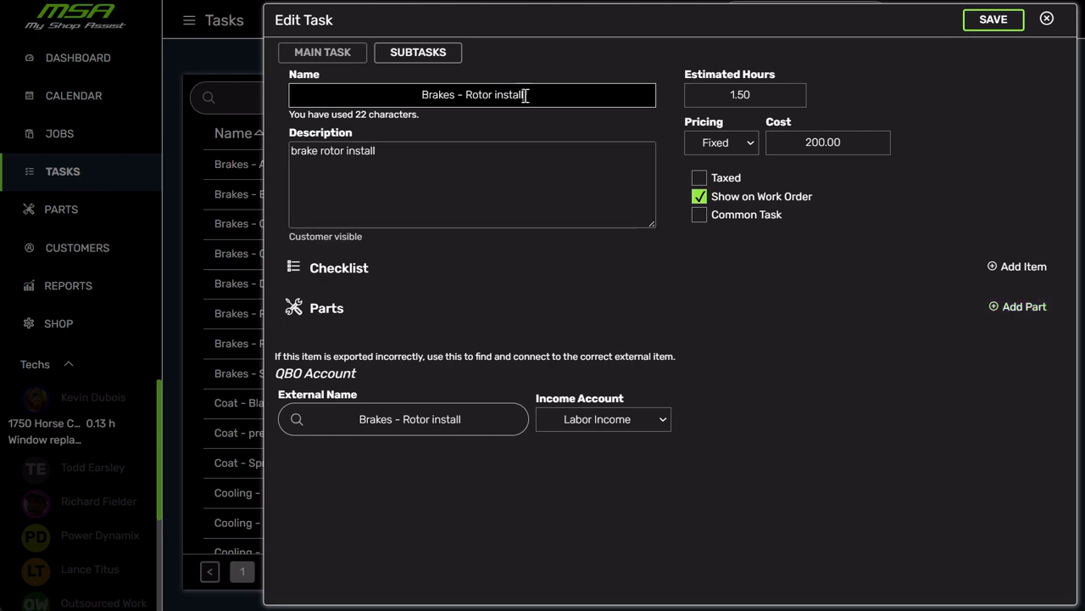
{"action": "left_click", "coordinate": [448, 53]}
{"action": "left_click", "coordinate": [340, 56]}
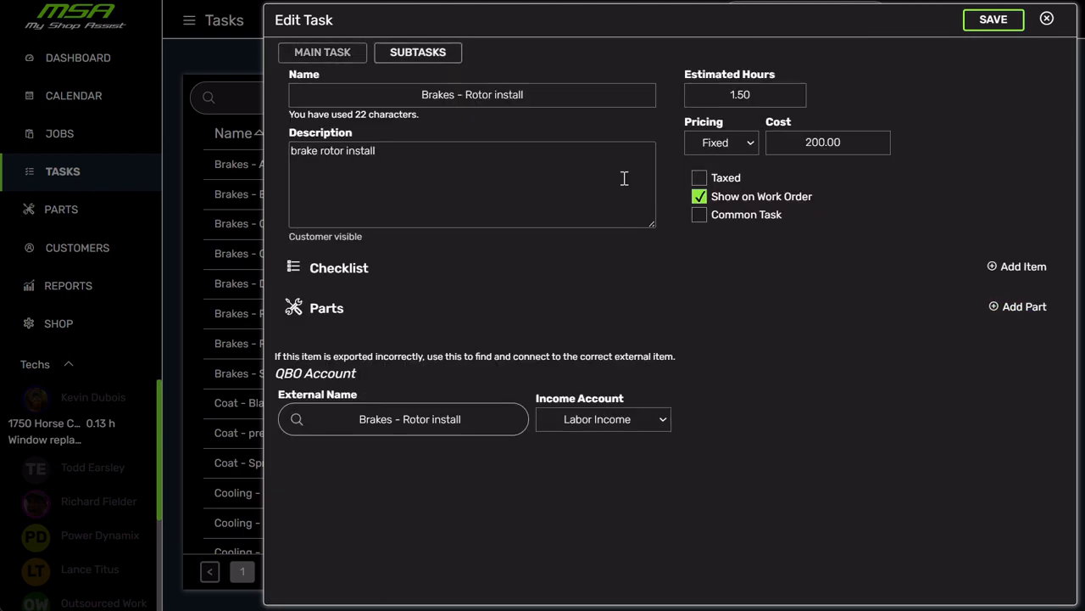
{"action": "left_click", "coordinate": [1020, 311]}
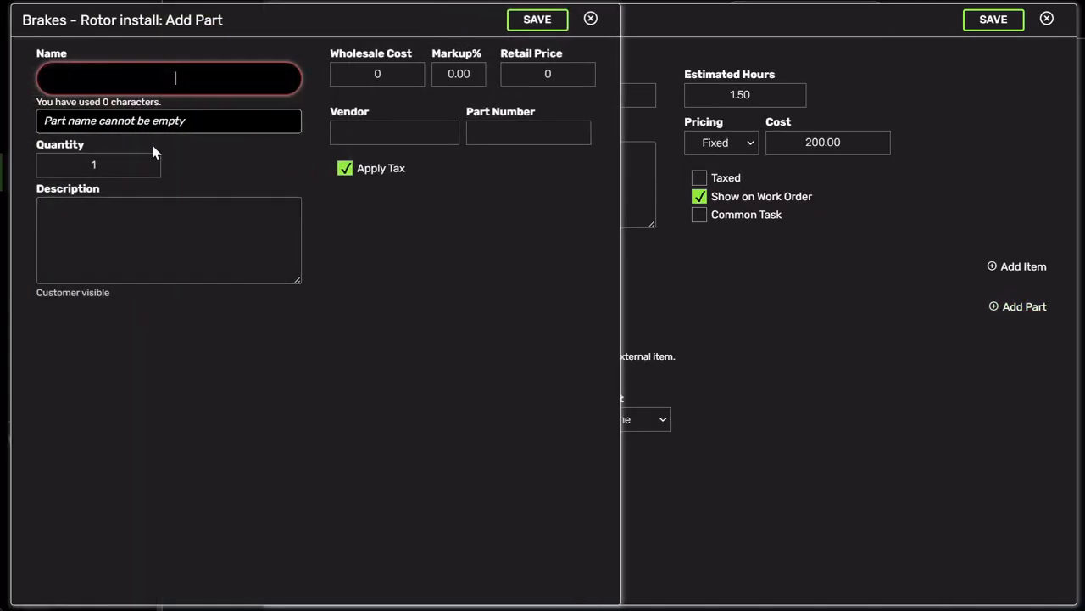
{"action": "type", "text": "centric"}
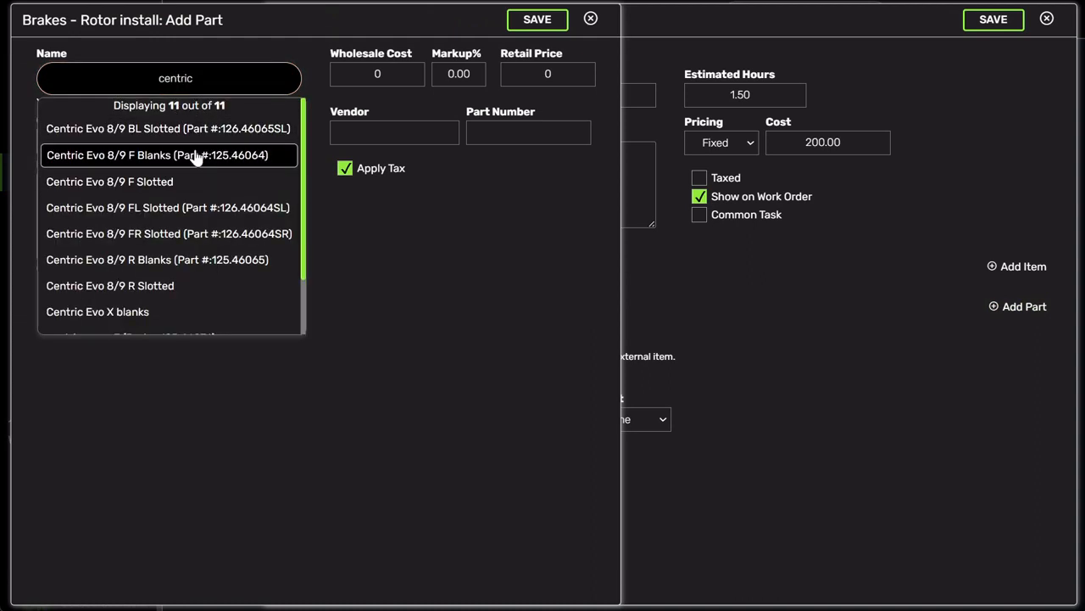
{"action": "left_click", "coordinate": [195, 156]}
{"action": "left_click", "coordinate": [133, 143]}
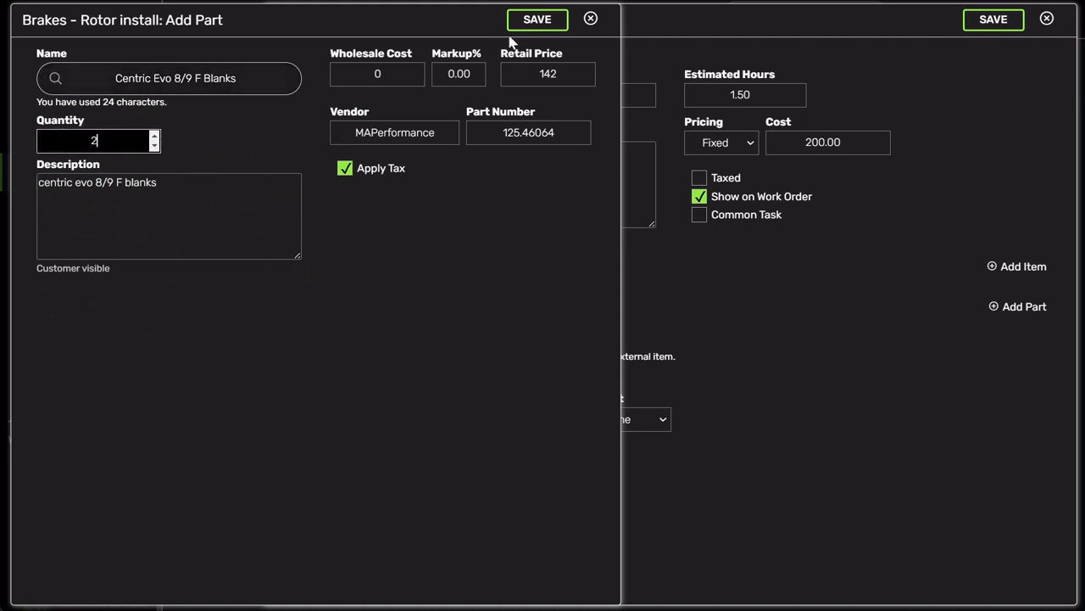
{"action": "type", "text": "2"}
{"action": "left_click", "coordinate": [547, 19]}
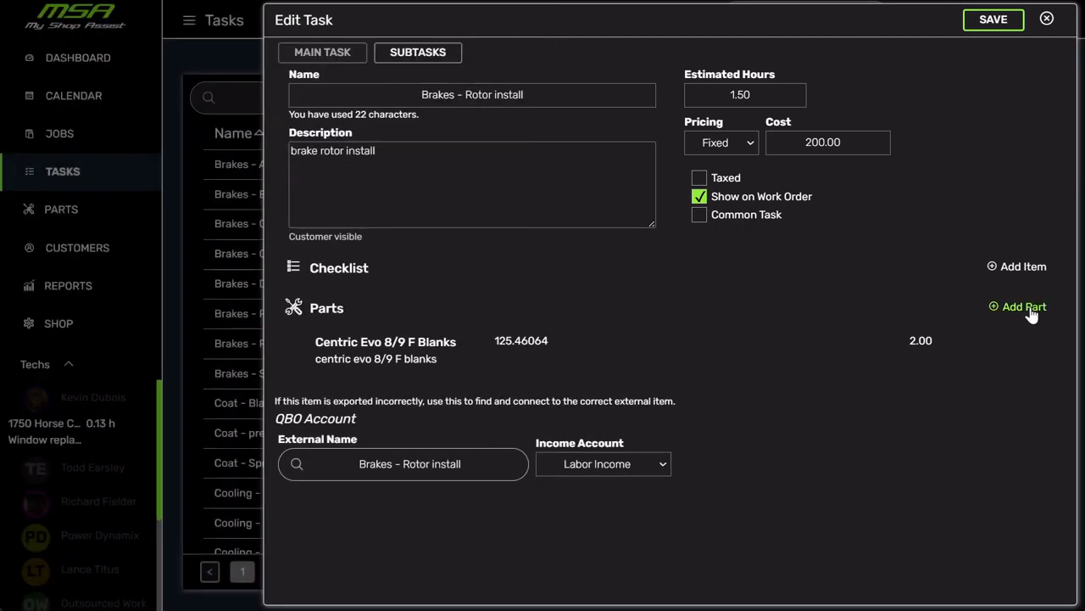
Step: Add the part Centric Evo 8/9 R Blanks with quantity 2 to the Brakes - Rotor install task and save the task
{"action": "left_click", "coordinate": [1024, 307]}
{"action": "type", "text": "centric"}
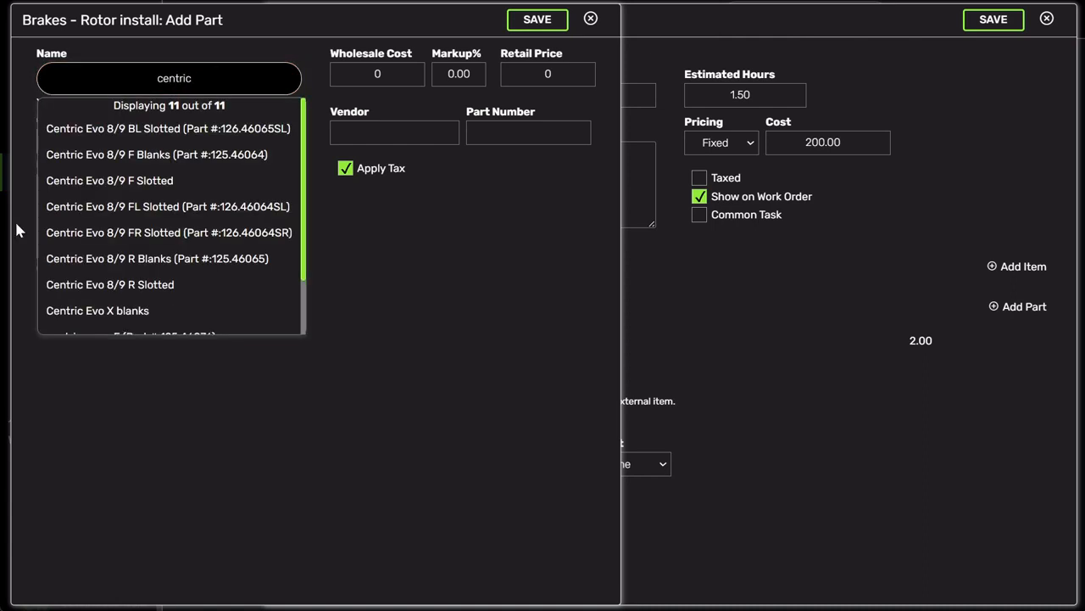
{"action": "left_click", "coordinate": [188, 258]}
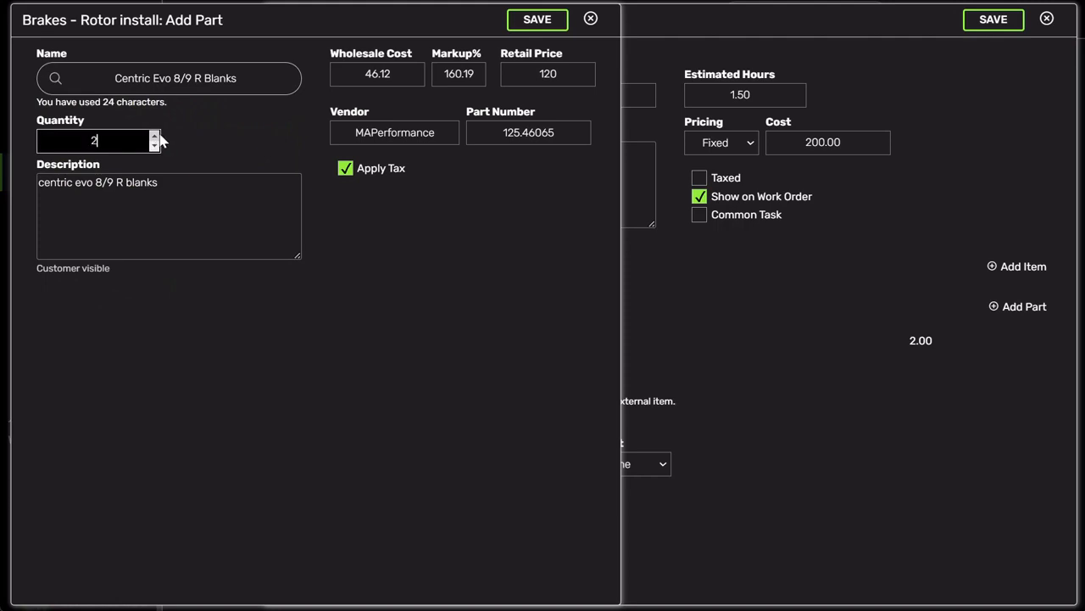
{"action": "left_click", "coordinate": [543, 21]}
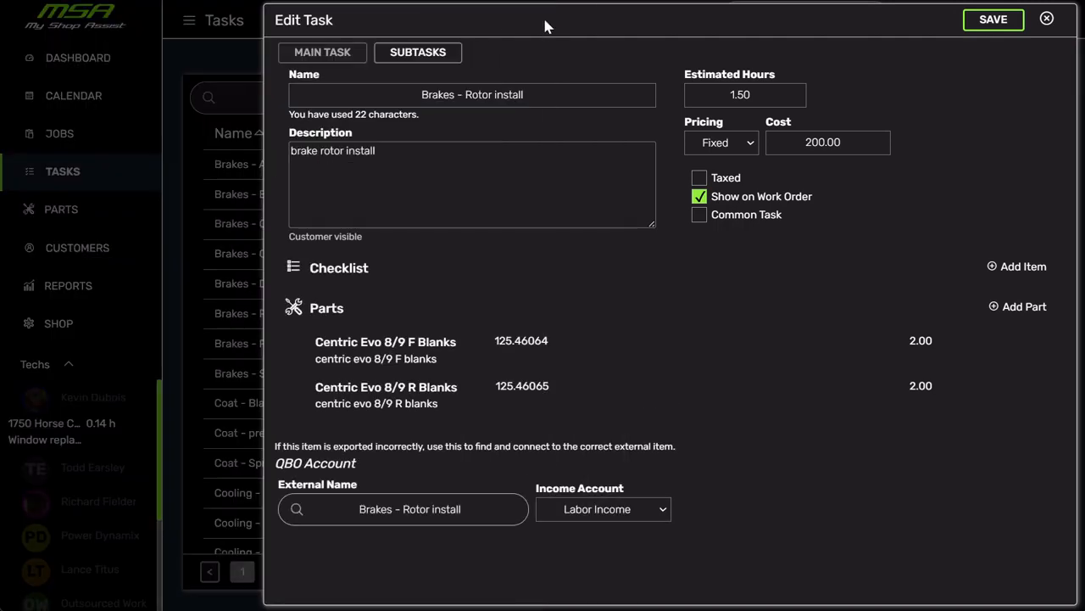
{"action": "left_click", "coordinate": [1001, 23]}
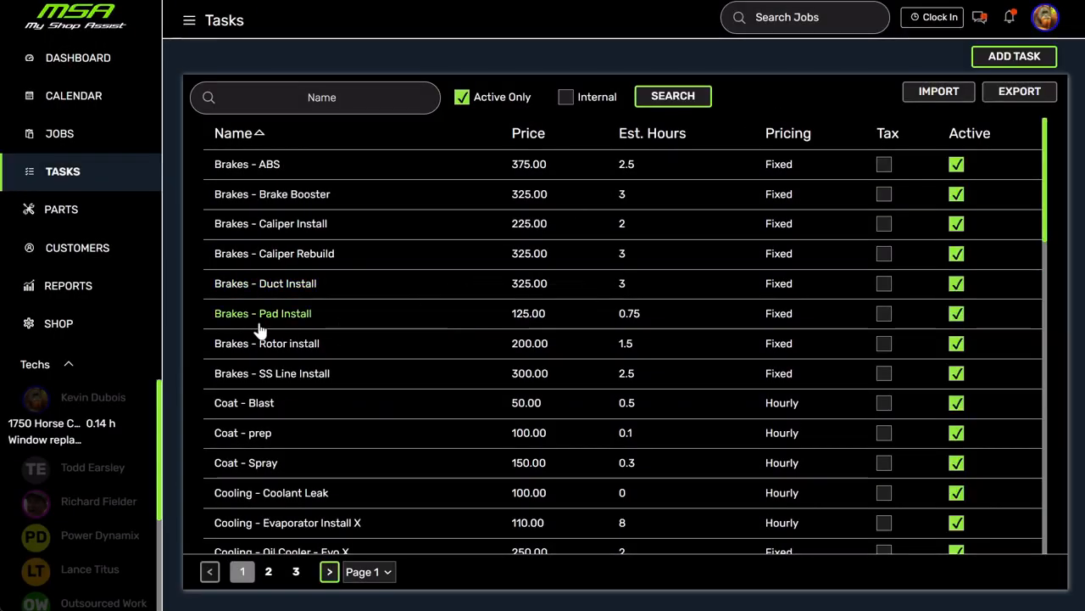
Step: Add the saved task Brakes - Rotor install with its parts and Brakes - Pad Install subtask to the 1750 Horse Carriage job
{"action": "left_click", "coordinate": [61, 133]}
{"action": "left_click", "coordinate": [390, 180]}
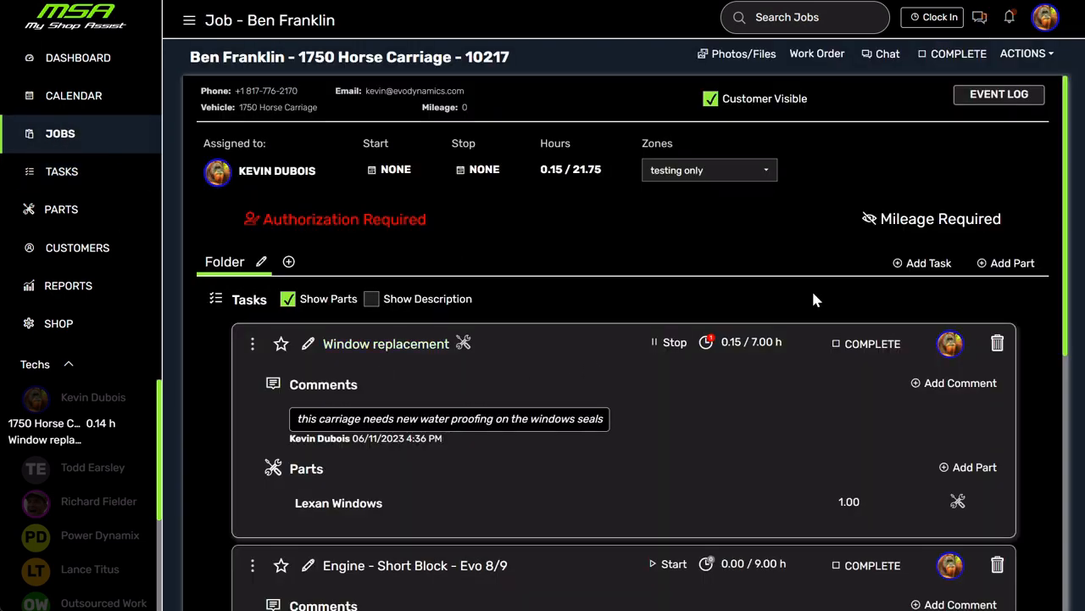
{"action": "left_click", "coordinate": [936, 268]}
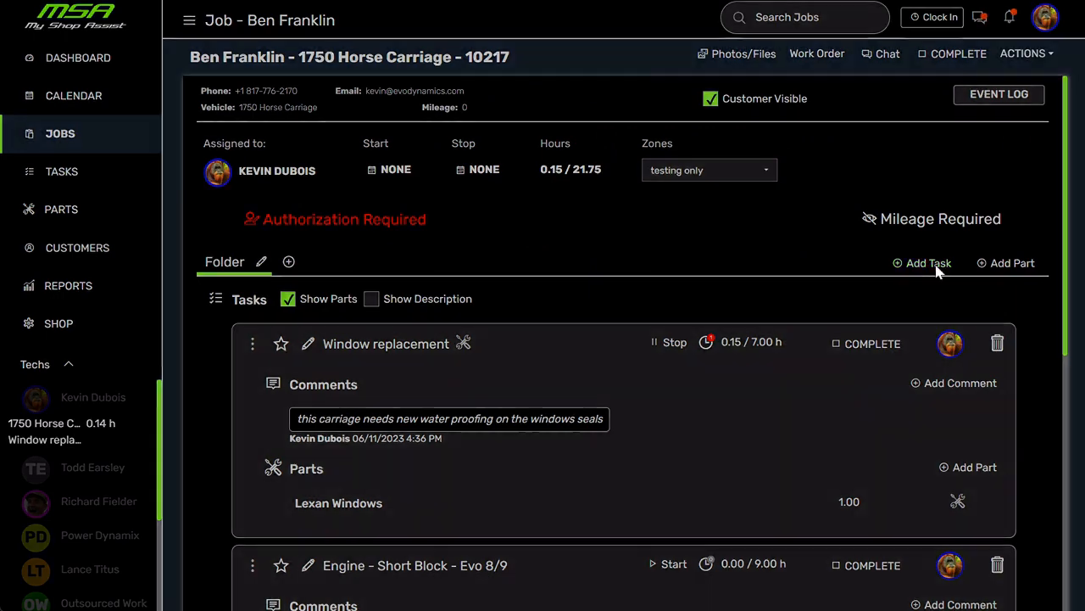
{"action": "type", "text": "brakes -"}
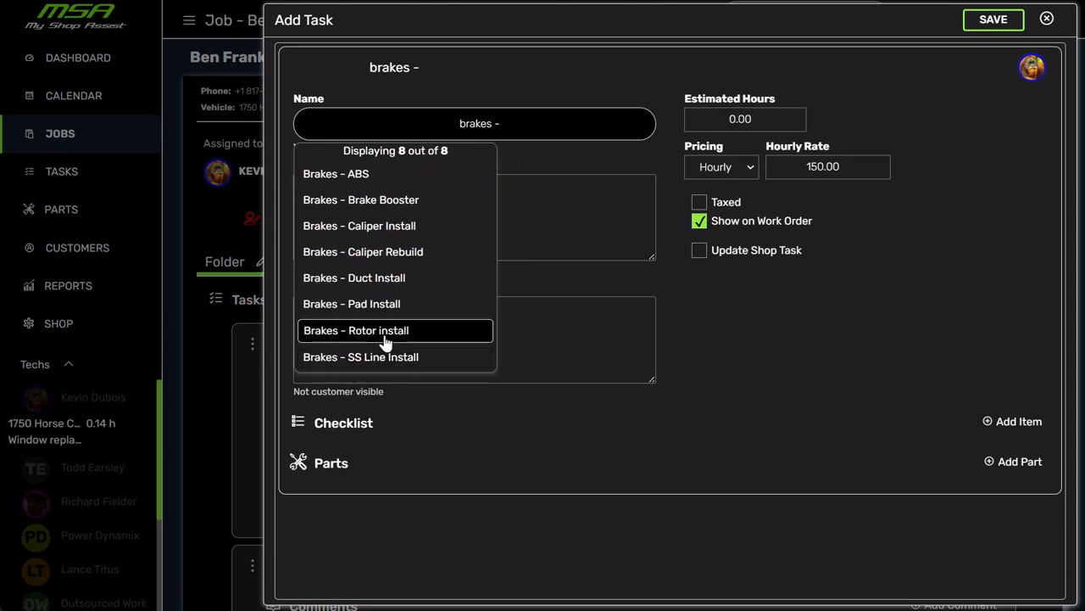
{"action": "left_click", "coordinate": [452, 336]}
{"action": "scroll", "coordinate": [514, 324], "scroll_direction": "down", "scroll_amount": 1}
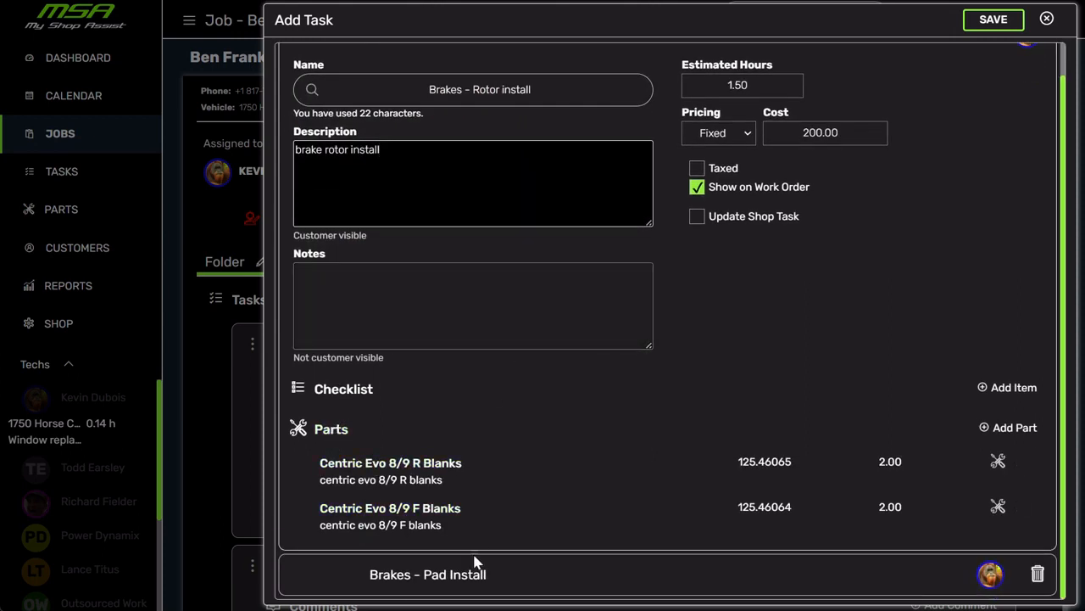
{"action": "left_click", "coordinate": [440, 578]}
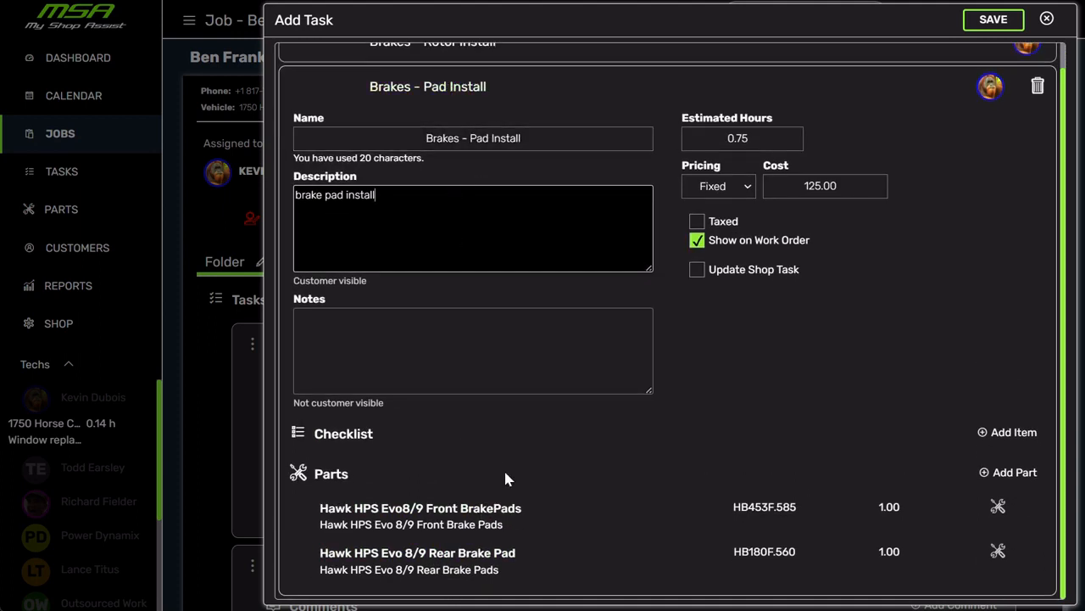
{"action": "scroll", "coordinate": [543, 501], "scroll_direction": "up", "scroll_amount": 1}
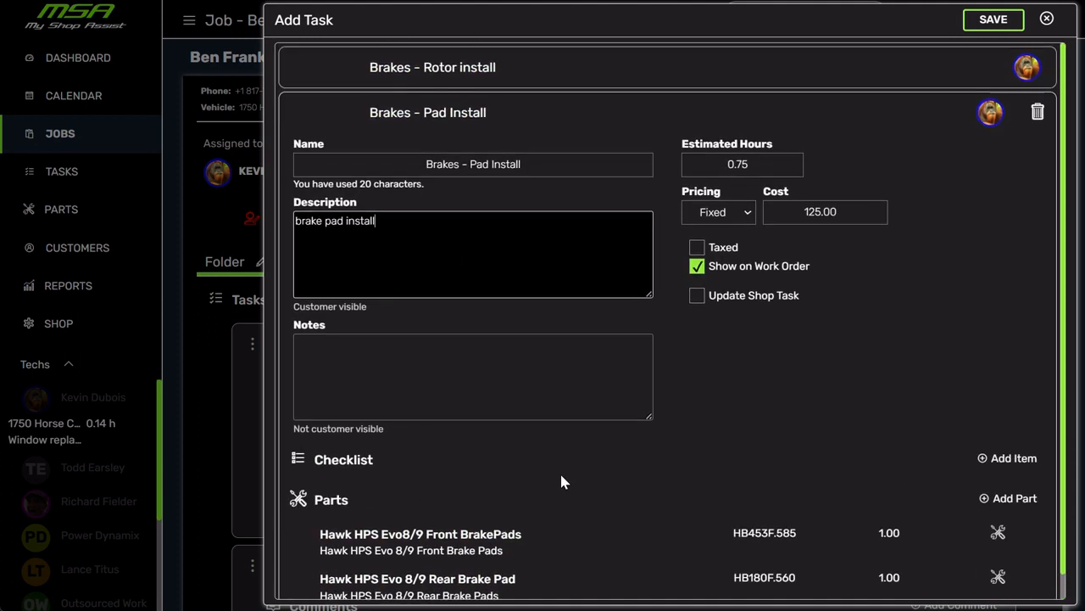
{"action": "left_click", "coordinate": [1000, 21]}
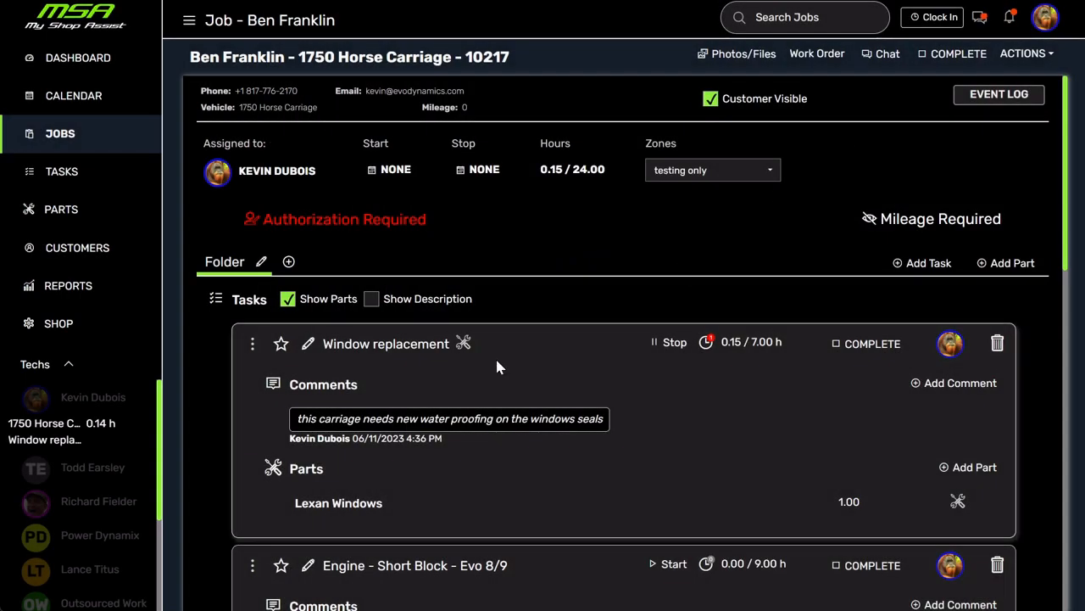
{"action": "scroll", "coordinate": [508, 399], "scroll_direction": "down", "scroll_amount": 5}
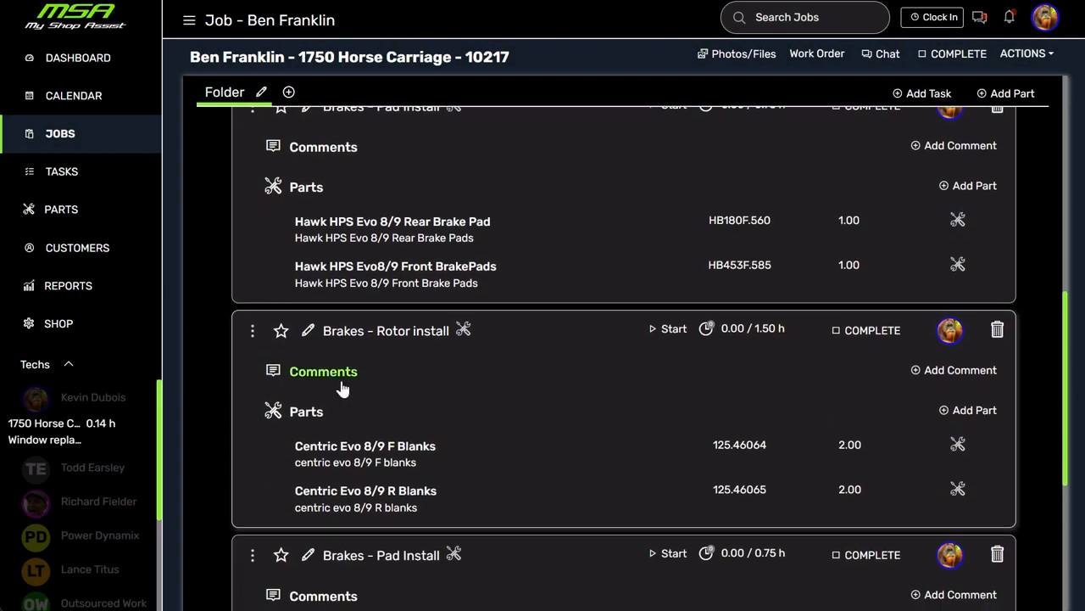
{"action": "scroll", "coordinate": [421, 448], "scroll_direction": "down", "scroll_amount": 3}
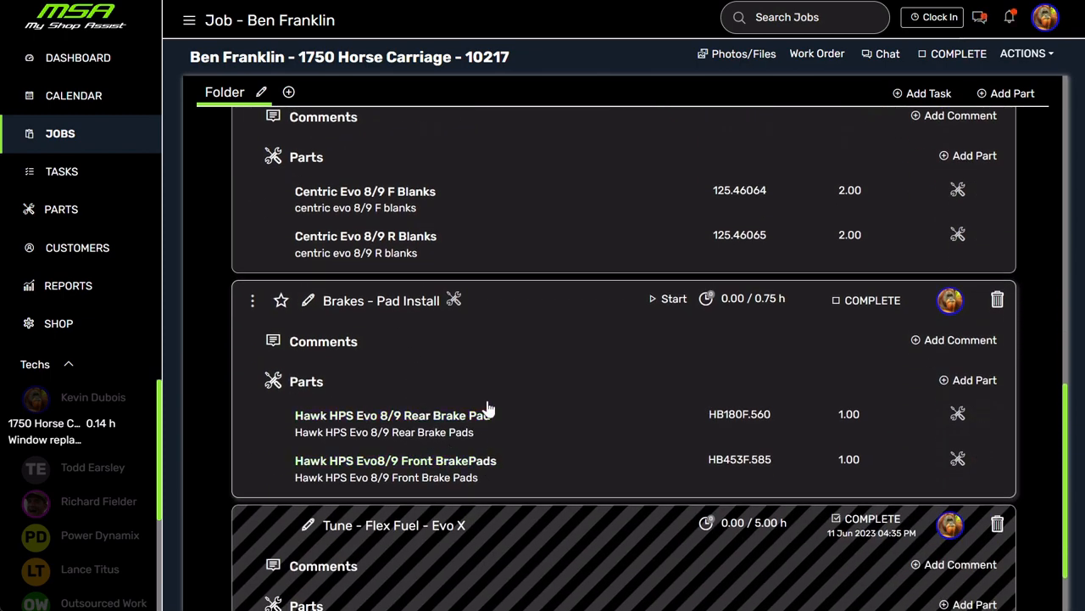
{"action": "scroll", "coordinate": [480, 390], "scroll_direction": "up", "scroll_amount": 2}
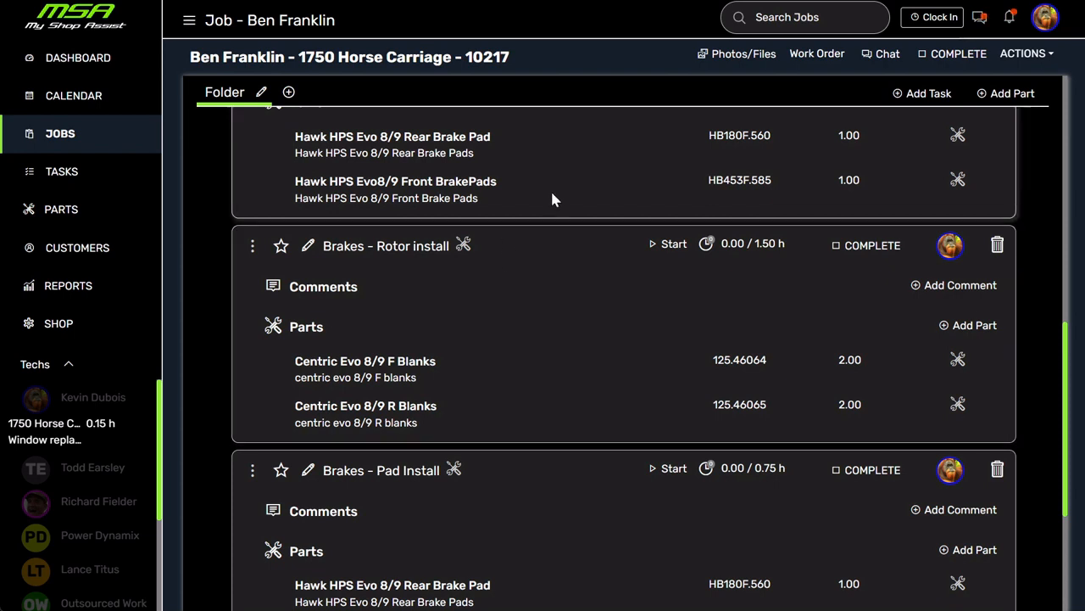
Step: Add the saved task Group - Evo 8/9 Long Block with all its parts and subtasks to the job
{"action": "left_click", "coordinate": [931, 97]}
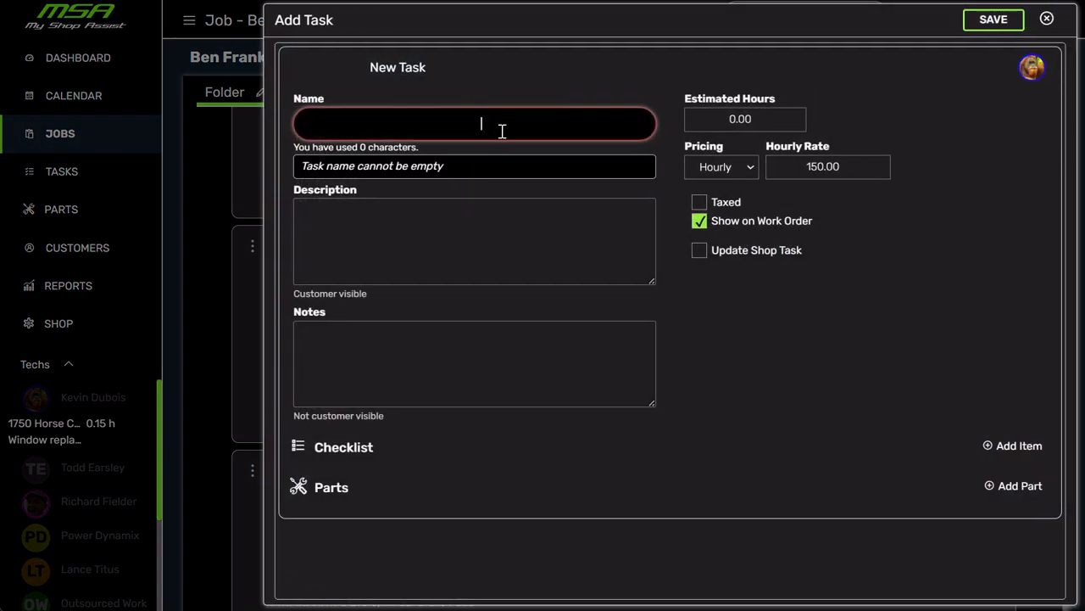
{"action": "type", "text": "group"}
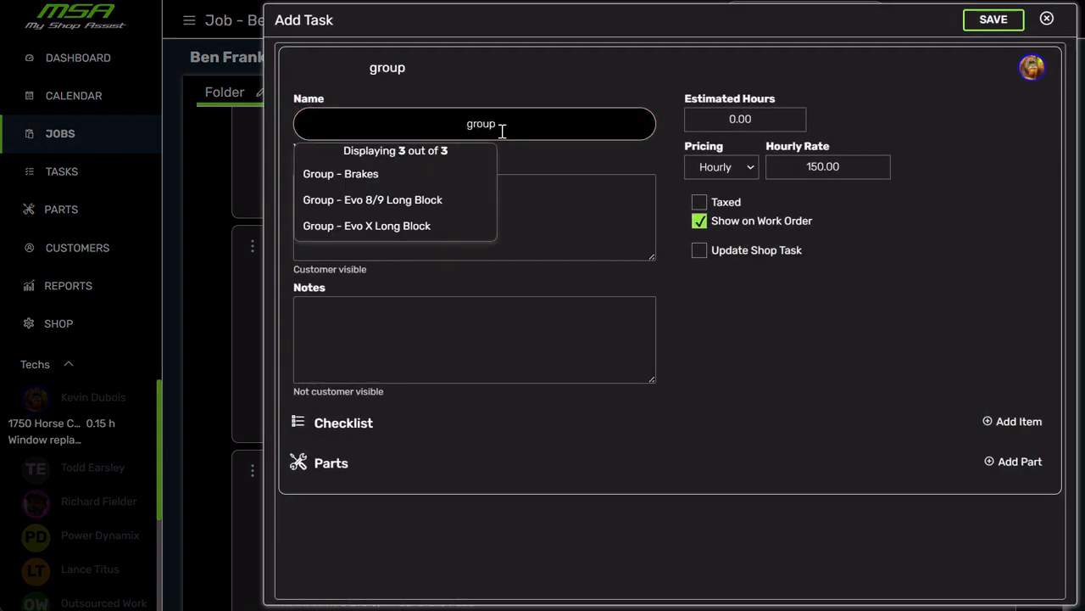
{"action": "left_click", "coordinate": [456, 201]}
{"action": "scroll", "coordinate": [878, 330], "scroll_direction": "down", "scroll_amount": 4}
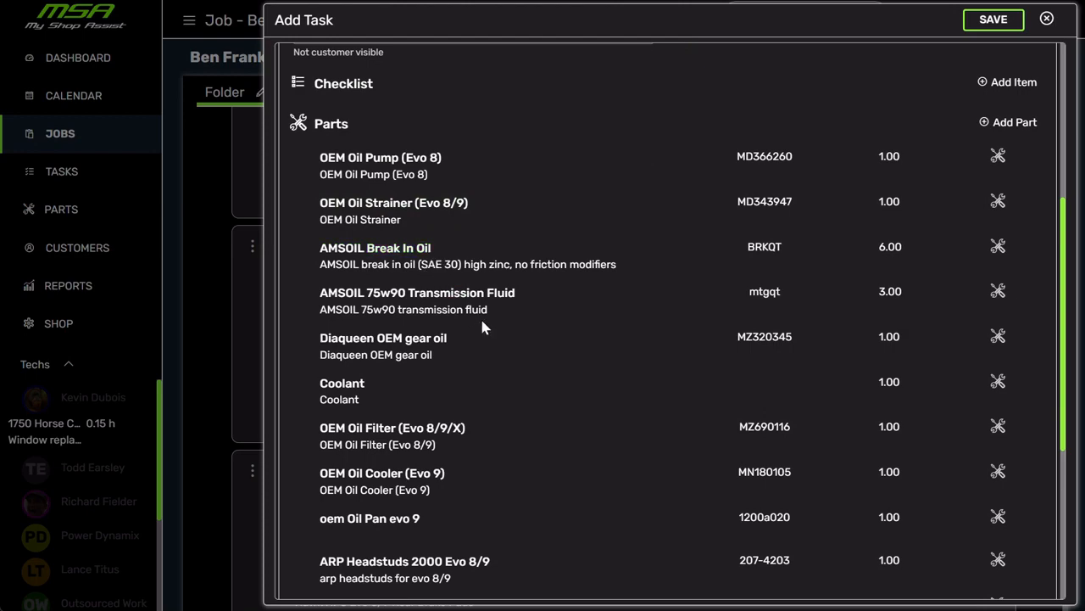
{"action": "scroll", "coordinate": [497, 395], "scroll_direction": "down", "scroll_amount": 2}
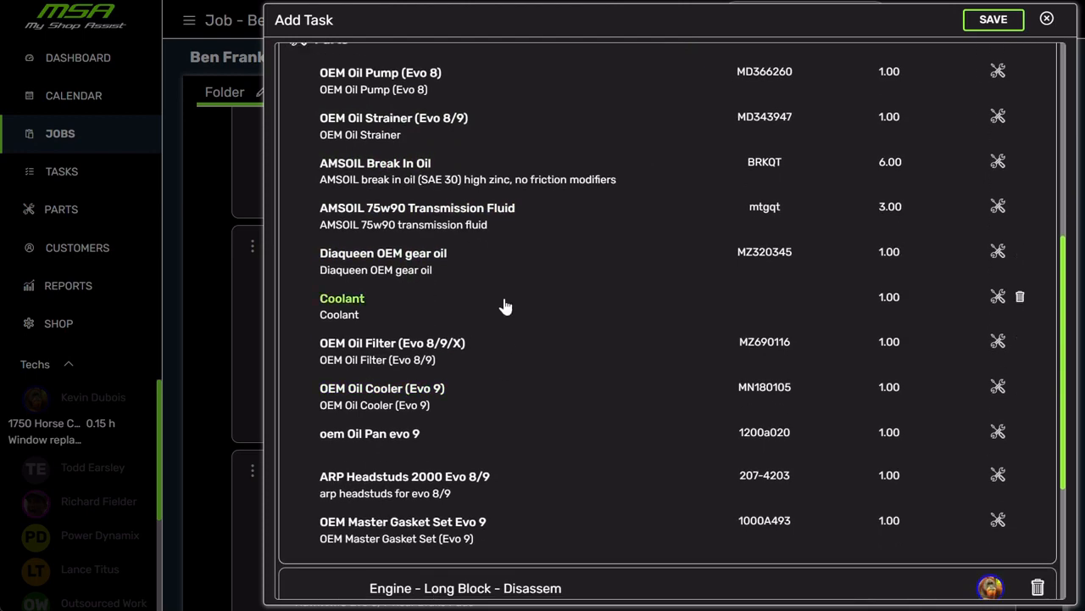
{"action": "scroll", "coordinate": [456, 396], "scroll_direction": "down", "scroll_amount": 2}
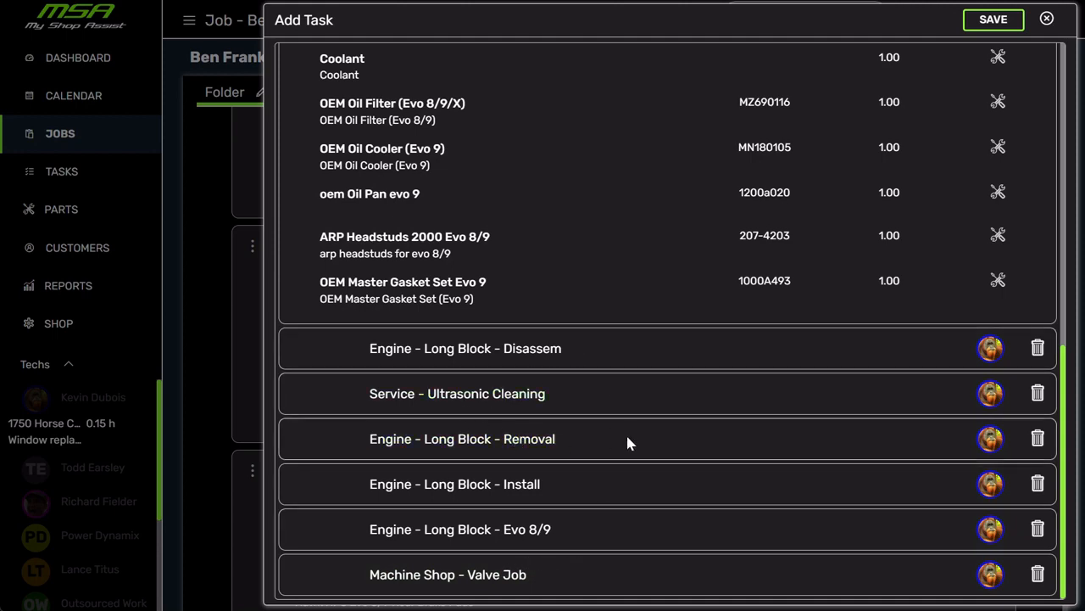
{"action": "scroll", "coordinate": [539, 450], "scroll_direction": "up", "scroll_amount": 3}
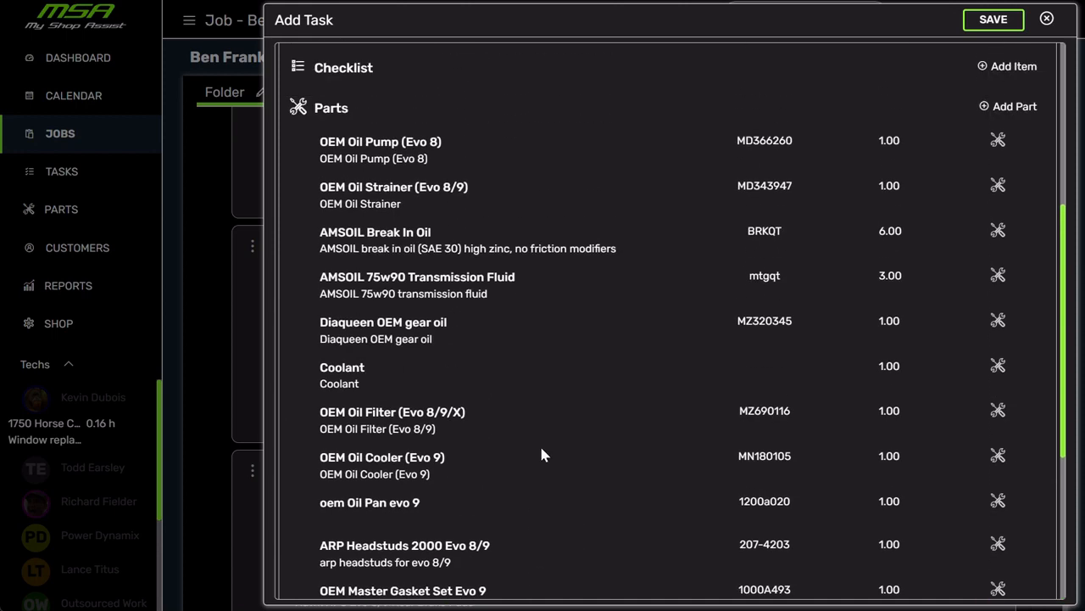
{"action": "scroll", "coordinate": [548, 460], "scroll_direction": "down", "scroll_amount": 3}
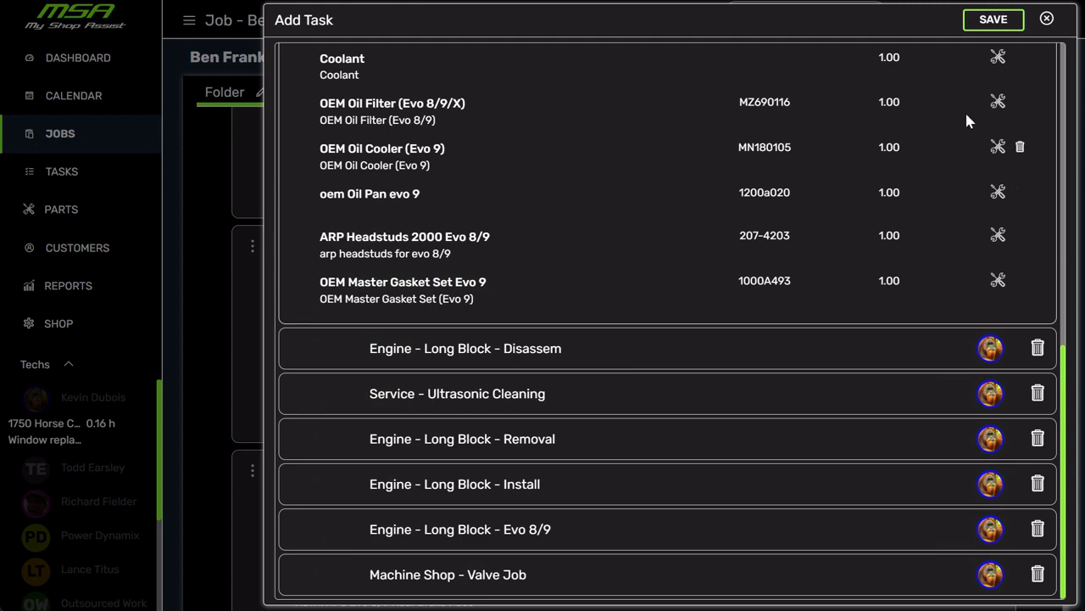
{"action": "left_click", "coordinate": [1003, 20]}
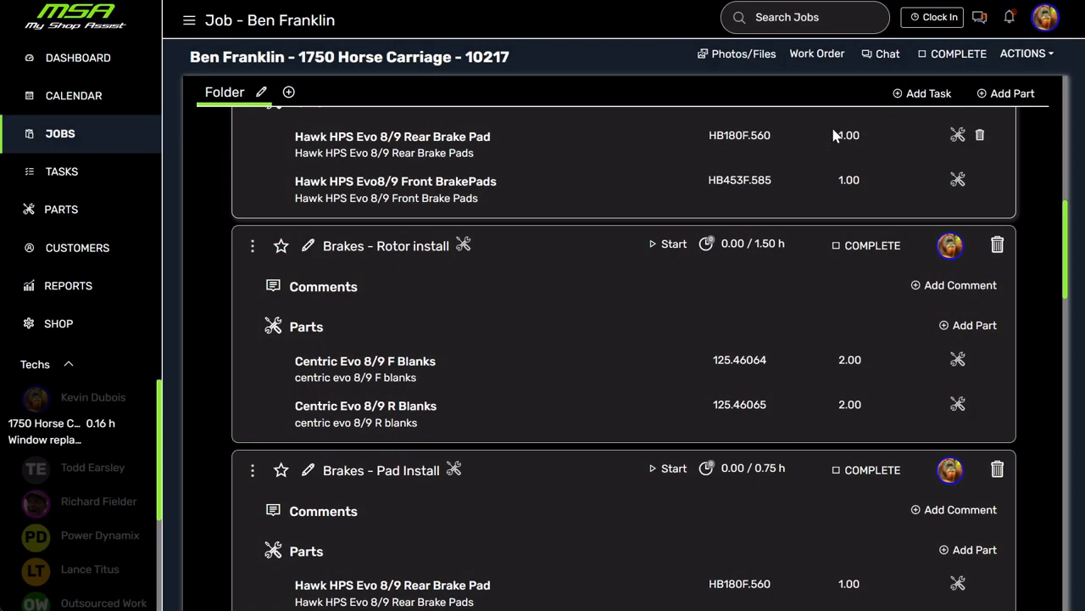
Step: Add the saved task EvoDynamics Stage 2 4G63 2.0L with all its parts and subtasks to the job
{"action": "left_click", "coordinate": [927, 95]}
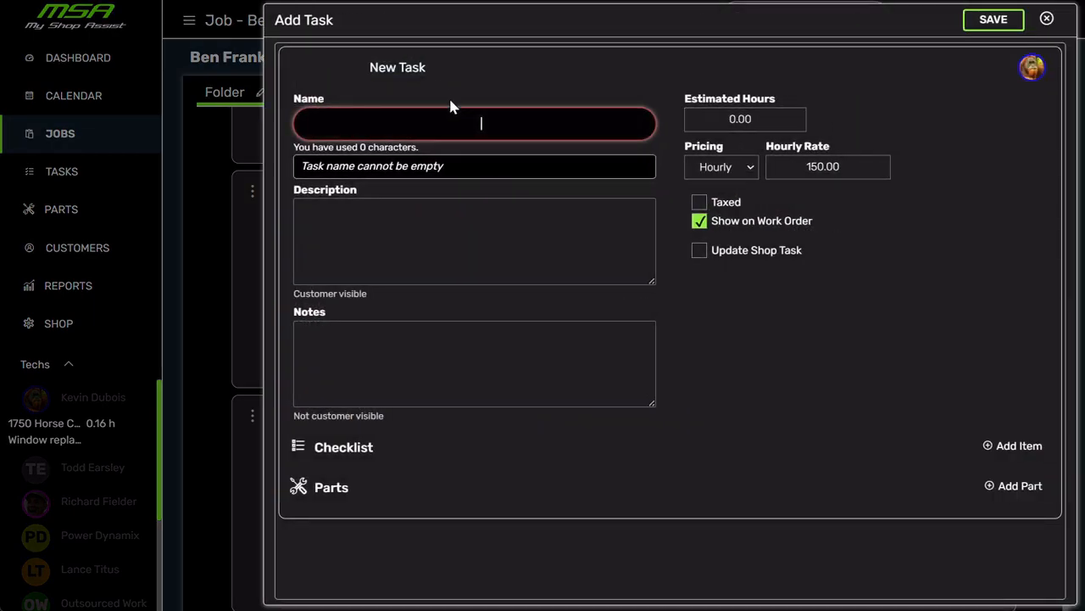
{"action": "type", "text": "evody"}
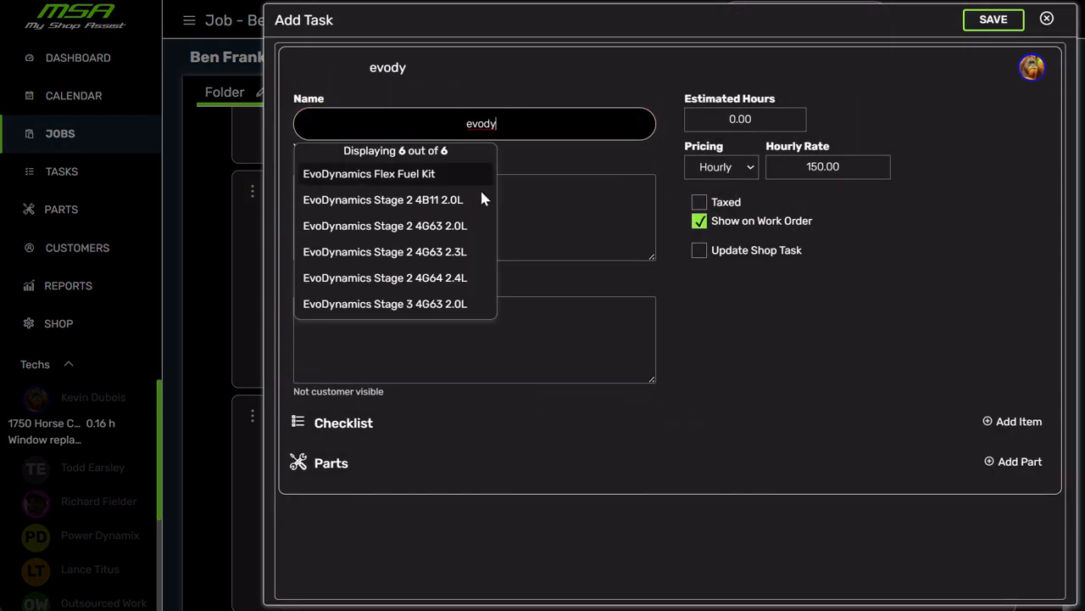
{"action": "left_click", "coordinate": [455, 228]}
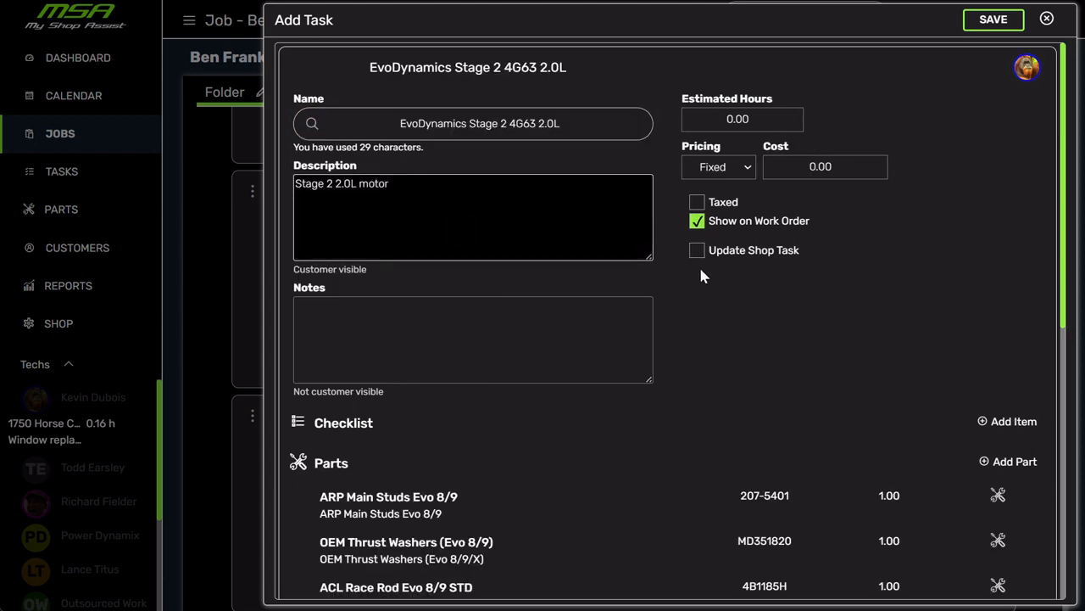
{"action": "scroll", "coordinate": [698, 265], "scroll_direction": "down", "scroll_amount": 3}
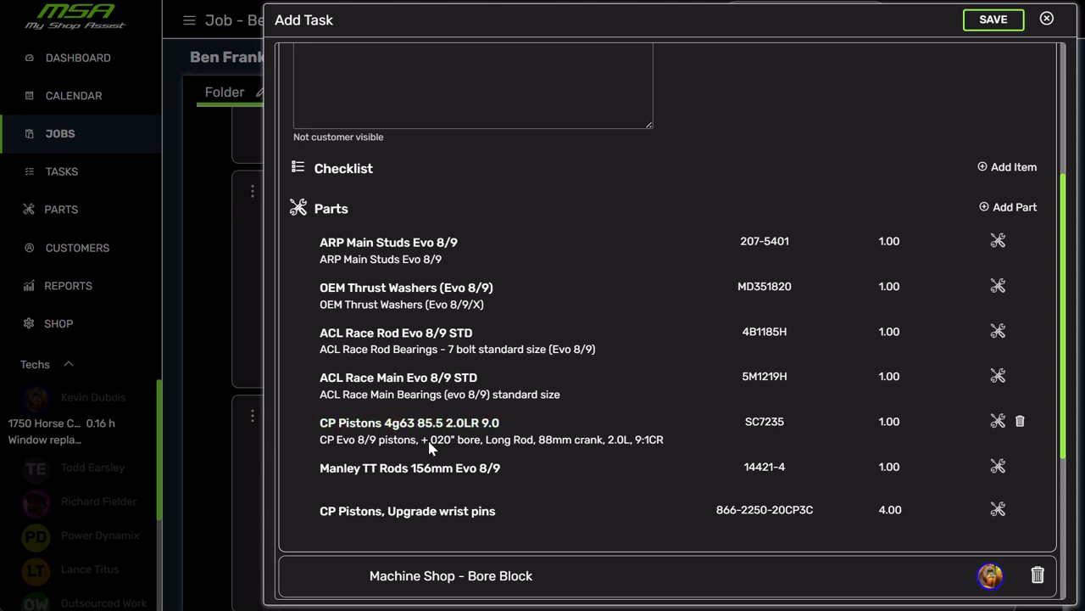
{"action": "scroll", "coordinate": [531, 531], "scroll_direction": "down", "scroll_amount": 3}
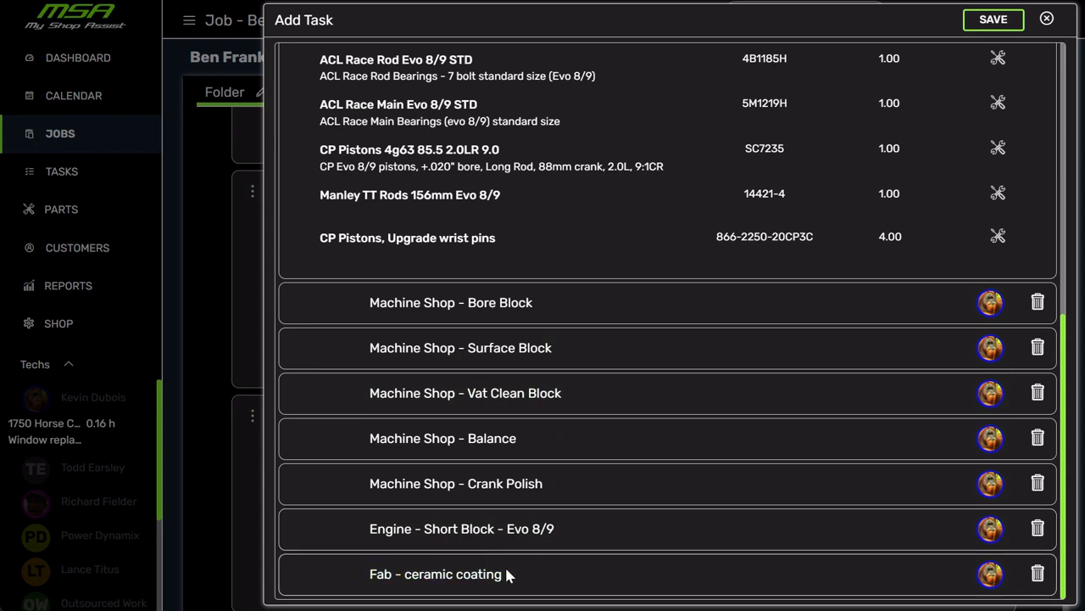
{"action": "scroll", "coordinate": [540, 579], "scroll_direction": "up", "scroll_amount": 6}
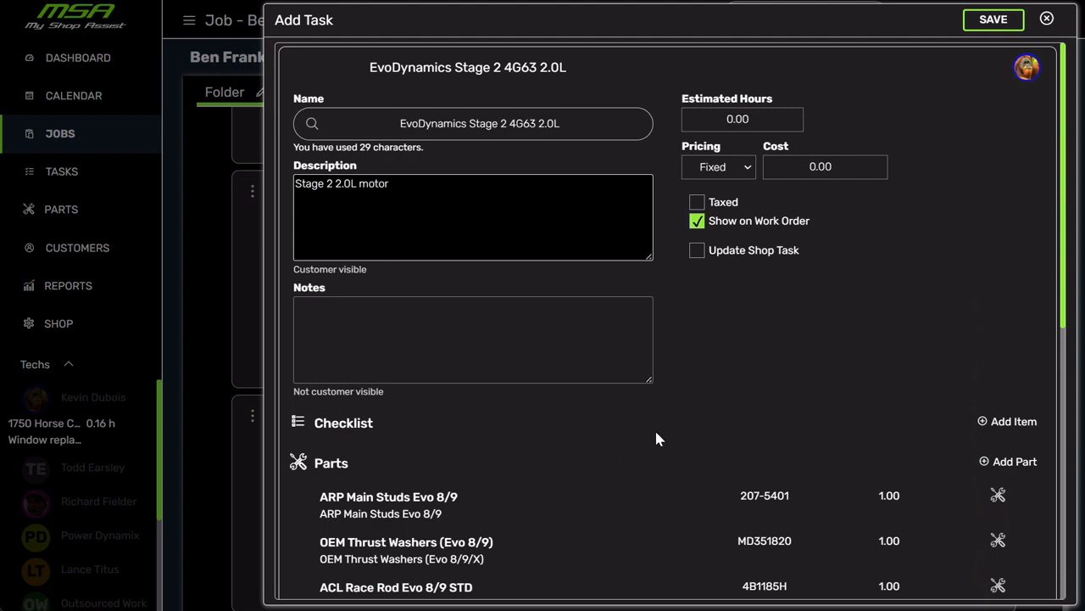
{"action": "scroll", "coordinate": [605, 497], "scroll_direction": "down", "scroll_amount": 3}
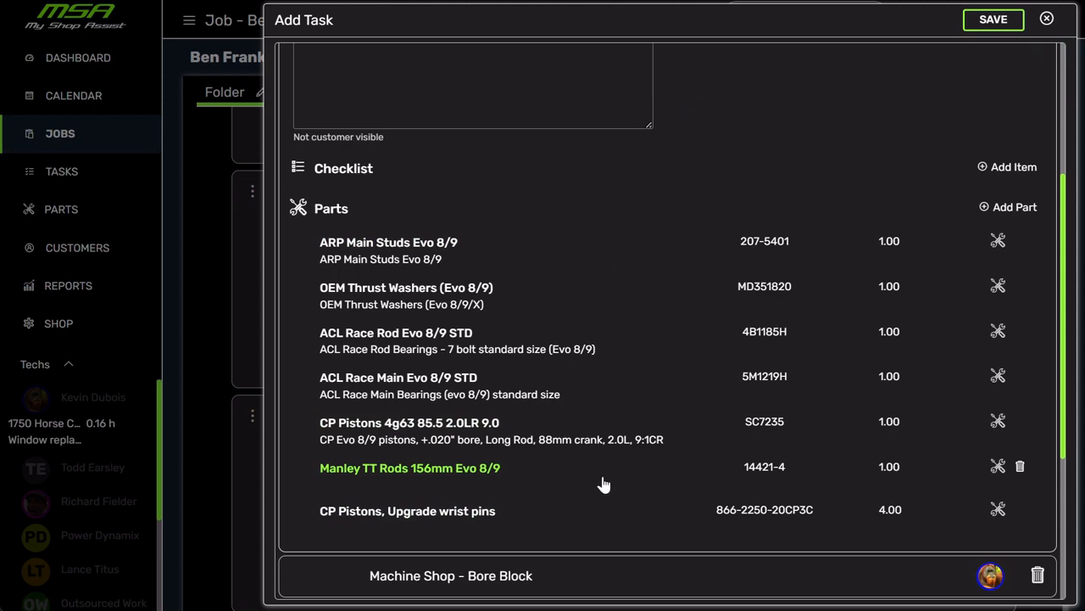
{"action": "left_click", "coordinate": [993, 18]}
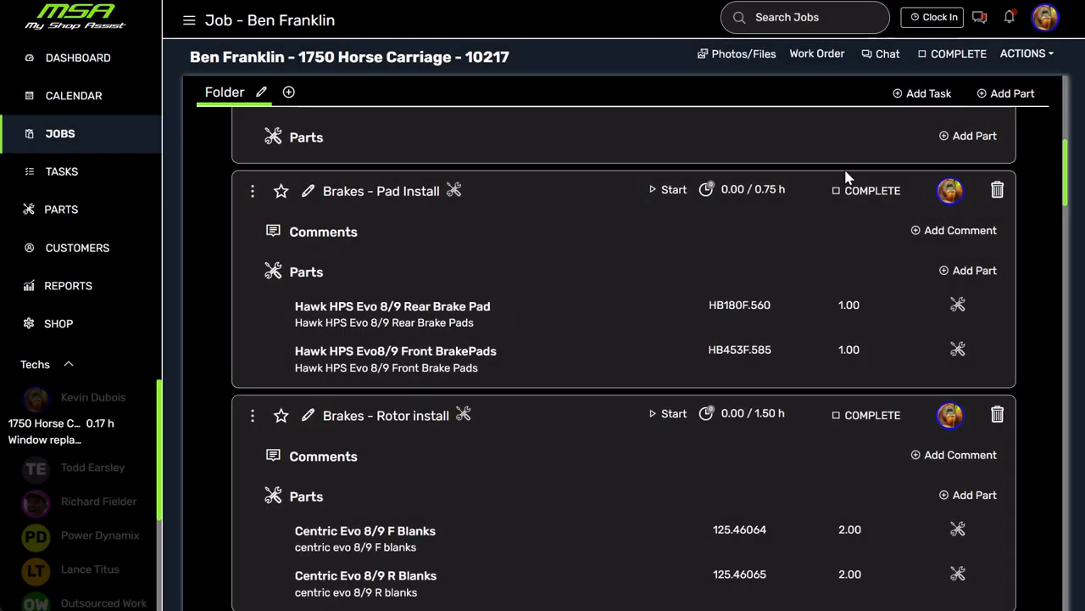
Step: Examine the job's task list for the tasks, subtasks and parts added from the long block group and the Stage 2 engine package
{"action": "scroll", "coordinate": [707, 317], "scroll_direction": "down", "scroll_amount": 15}
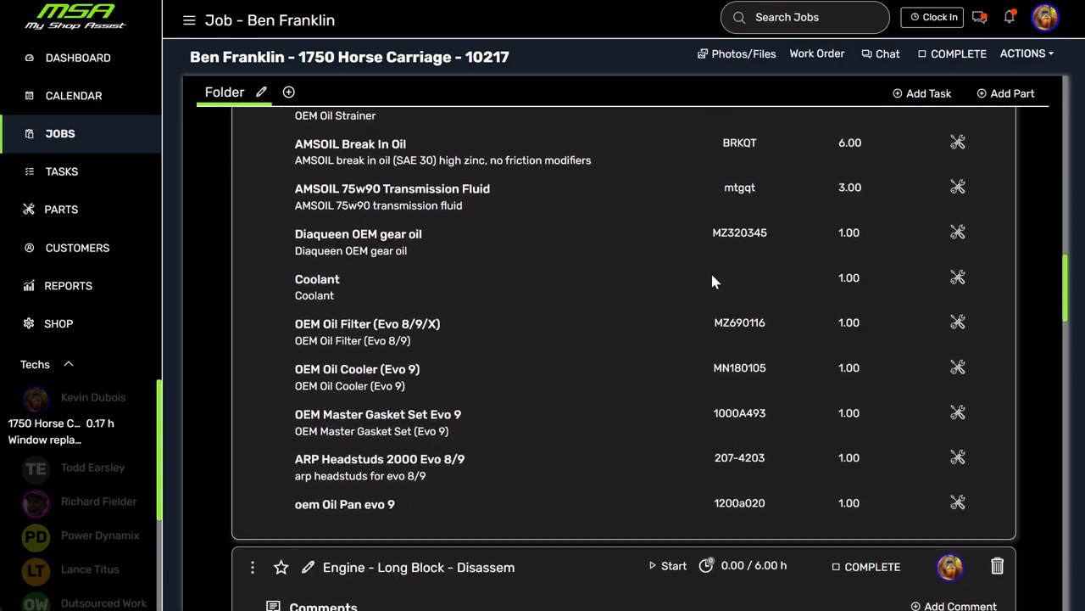
{"action": "scroll", "coordinate": [716, 271], "scroll_direction": "down", "scroll_amount": 15}
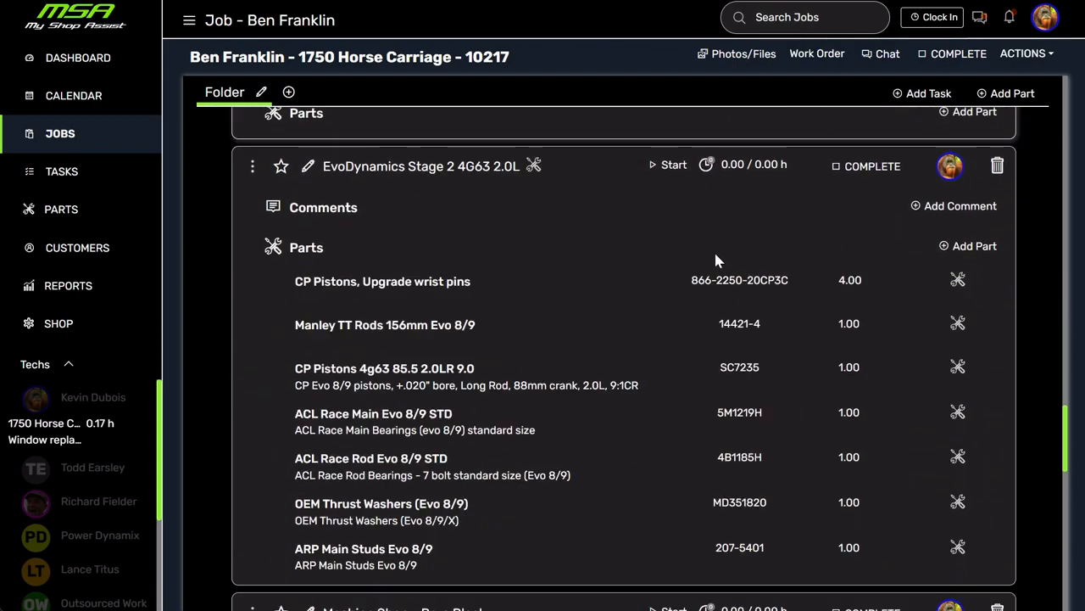
{"action": "scroll", "coordinate": [716, 261], "scroll_direction": "down", "scroll_amount": 3}
{"action": "scroll", "coordinate": [742, 233], "scroll_direction": "up", "scroll_amount": 6}
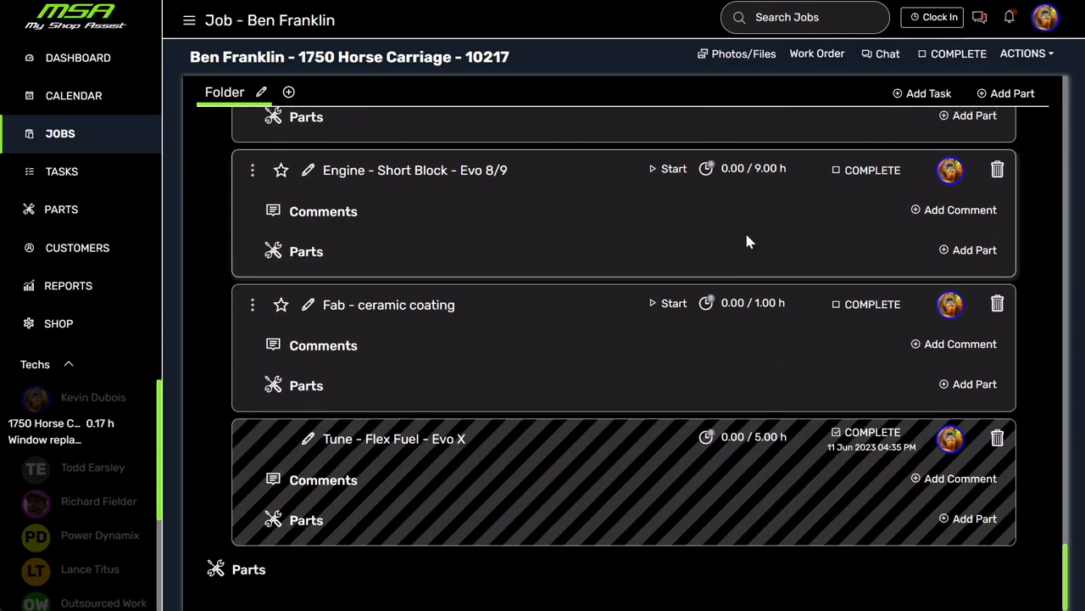
{"action": "scroll", "coordinate": [736, 248], "scroll_direction": "up", "scroll_amount": 4}
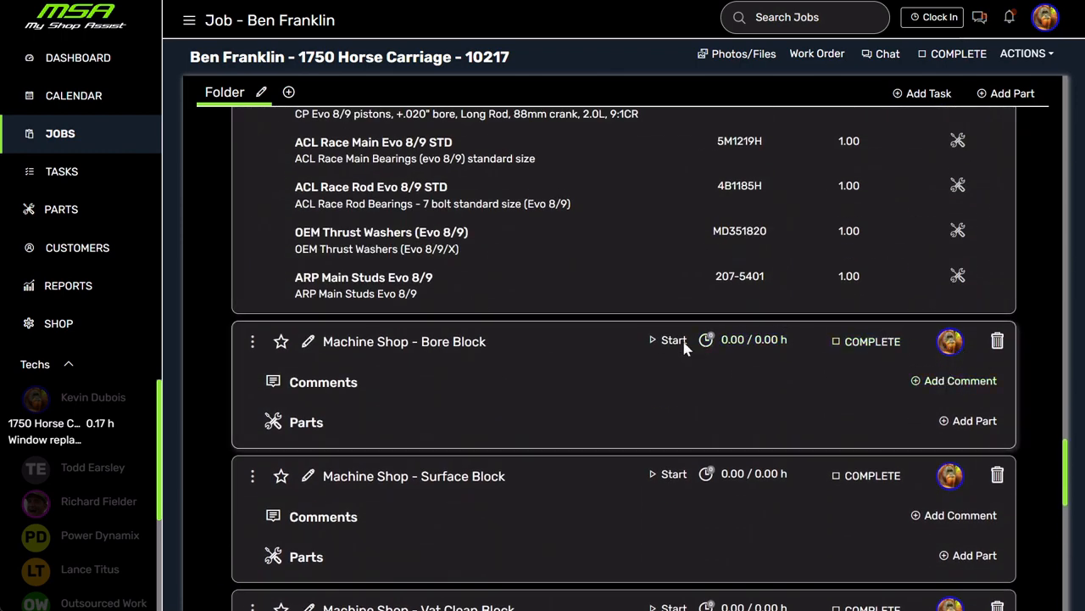
{"action": "scroll", "coordinate": [640, 377], "scroll_direction": "down", "scroll_amount": 1}
{"action": "scroll", "coordinate": [632, 382], "scroll_direction": "up", "scroll_amount": 10}
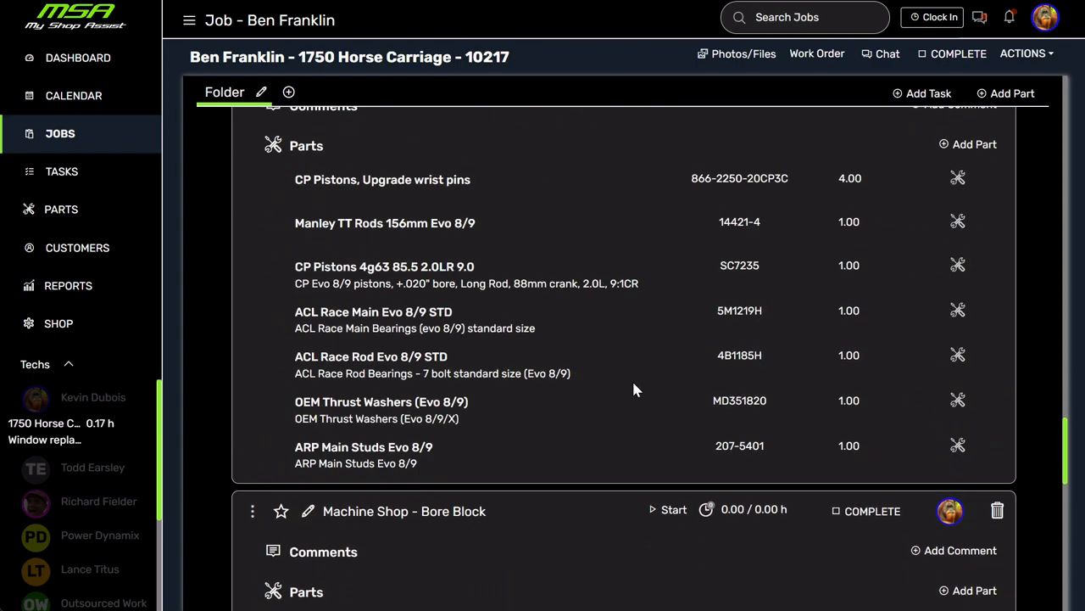
{"action": "scroll", "coordinate": [634, 384], "scroll_direction": "up", "scroll_amount": 15}
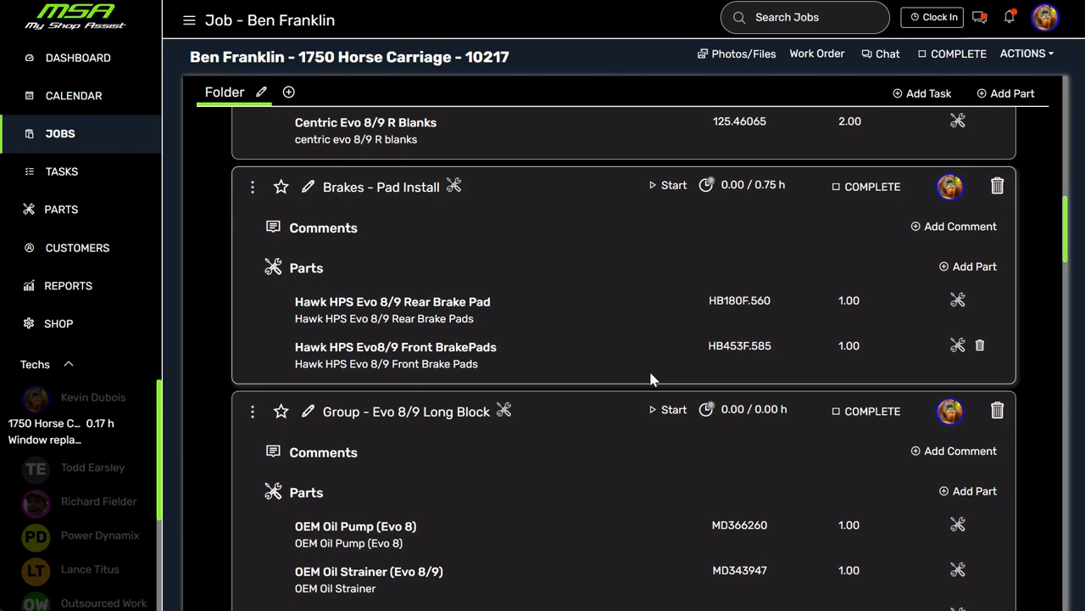
{"action": "scroll", "coordinate": [636, 373], "scroll_direction": "up", "scroll_amount": 10}
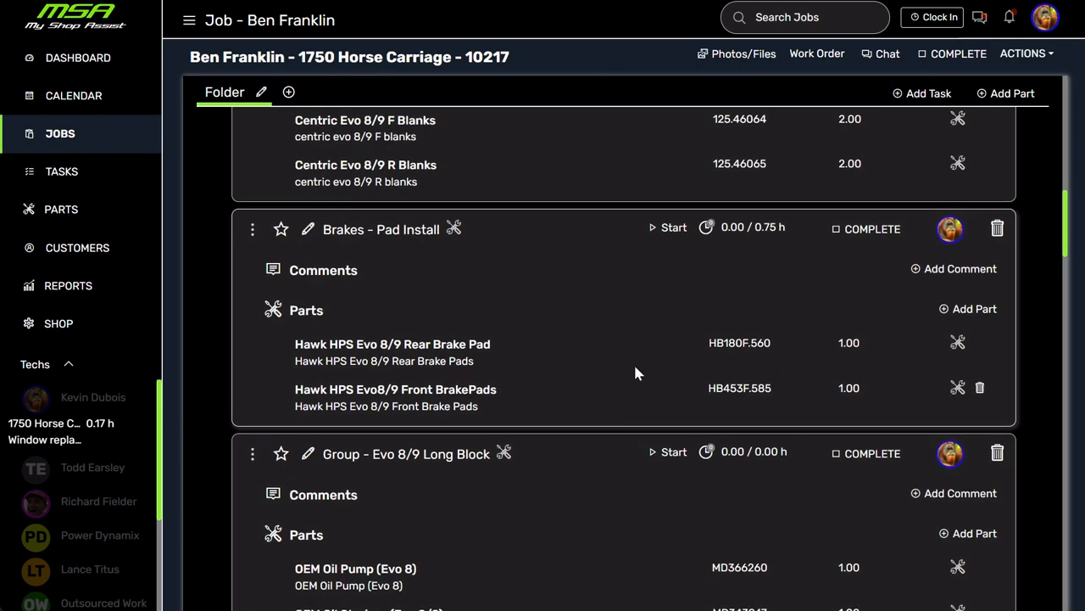
{"action": "scroll", "coordinate": [665, 370], "scroll_direction": "up", "scroll_amount": 3}
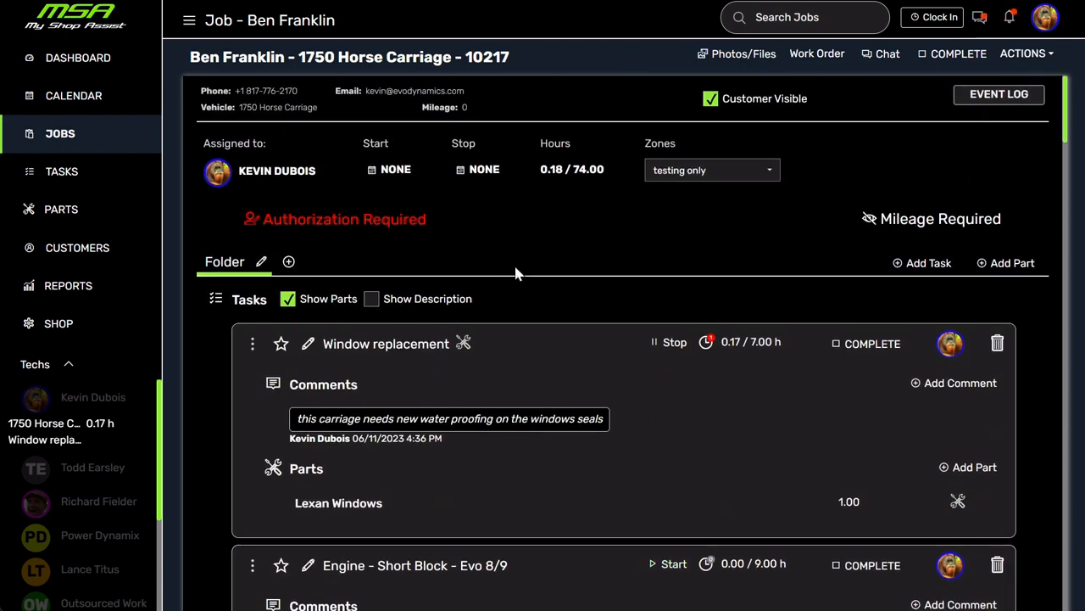
Step: Mark the shop's saved task Brakes - Pad Install as a common task and save it
{"action": "left_click", "coordinate": [66, 178]}
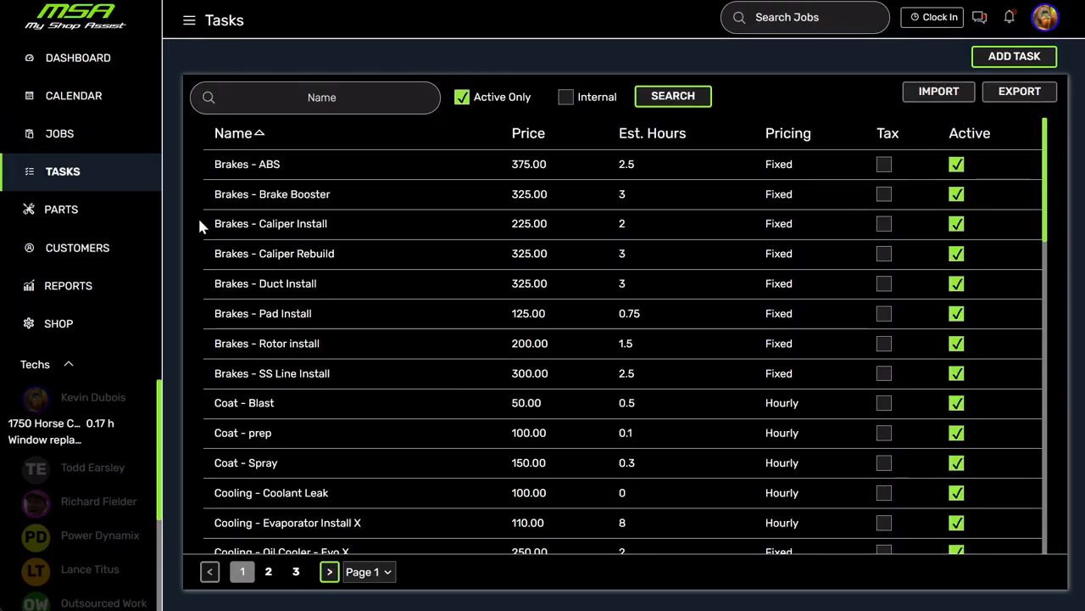
{"action": "left_click", "coordinate": [259, 321]}
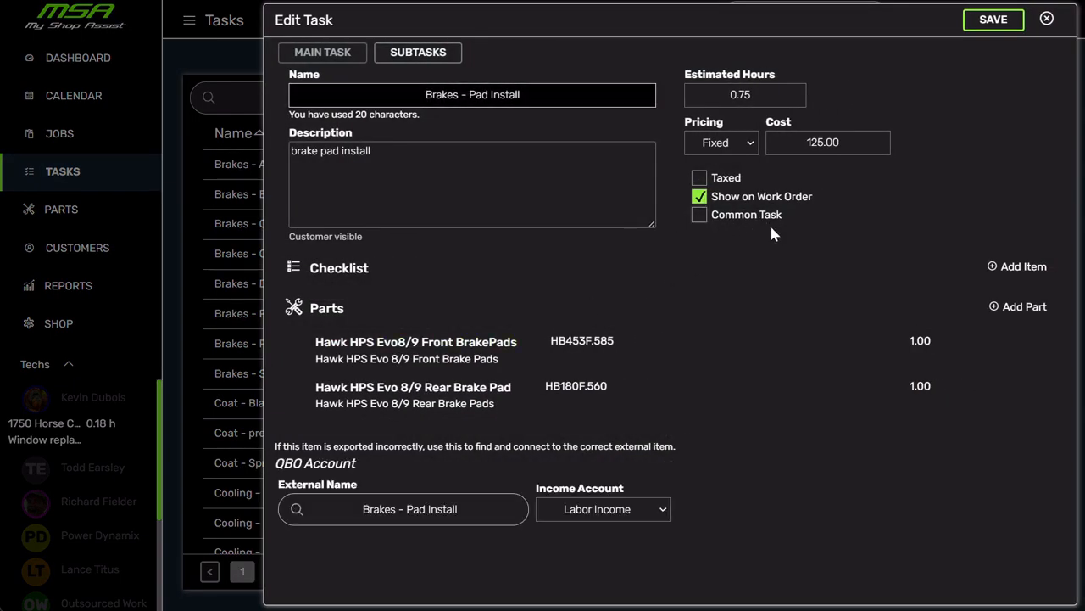
{"action": "left_click", "coordinate": [699, 222]}
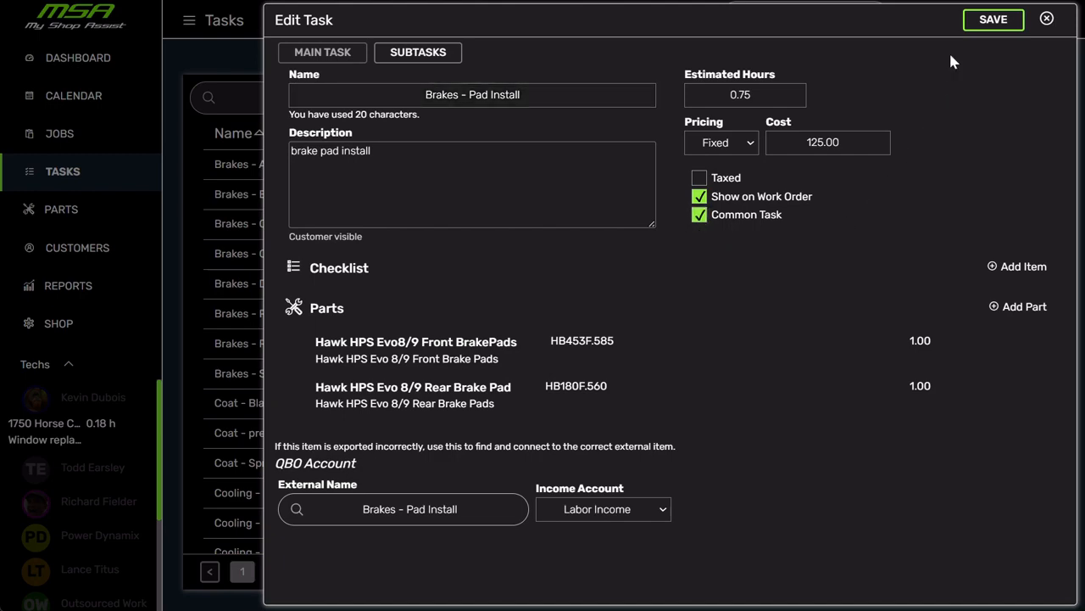
{"action": "left_click", "coordinate": [993, 19]}
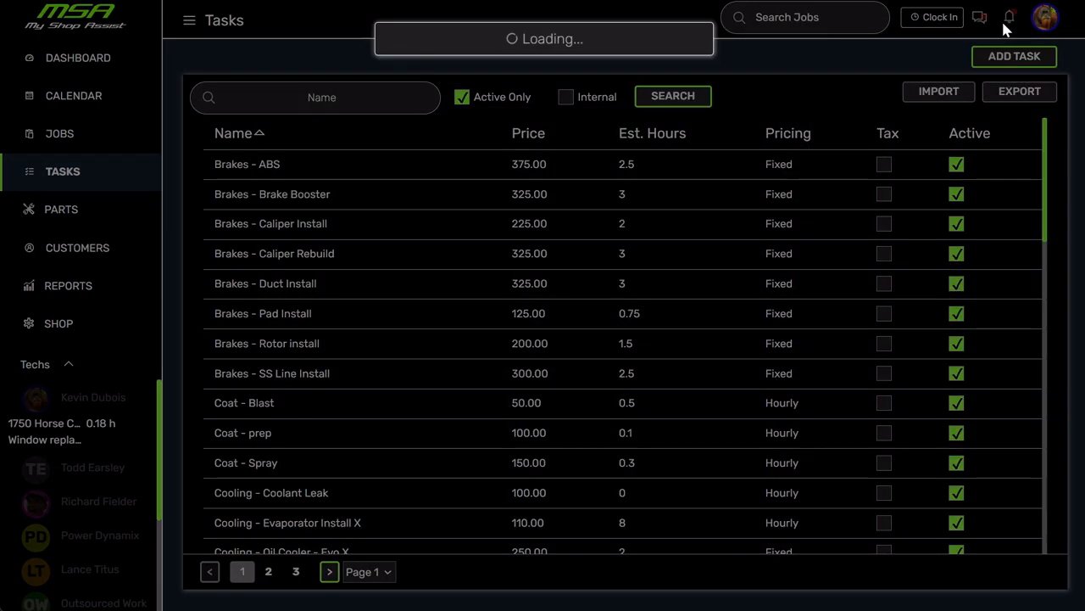
Step: Start a new job for the existing customer who owns the 1750 Horse Carriage, keeping that vehicle, and proceed to the job details
{"action": "left_click", "coordinate": [64, 136]}
{"action": "left_click", "coordinate": [545, 96]}
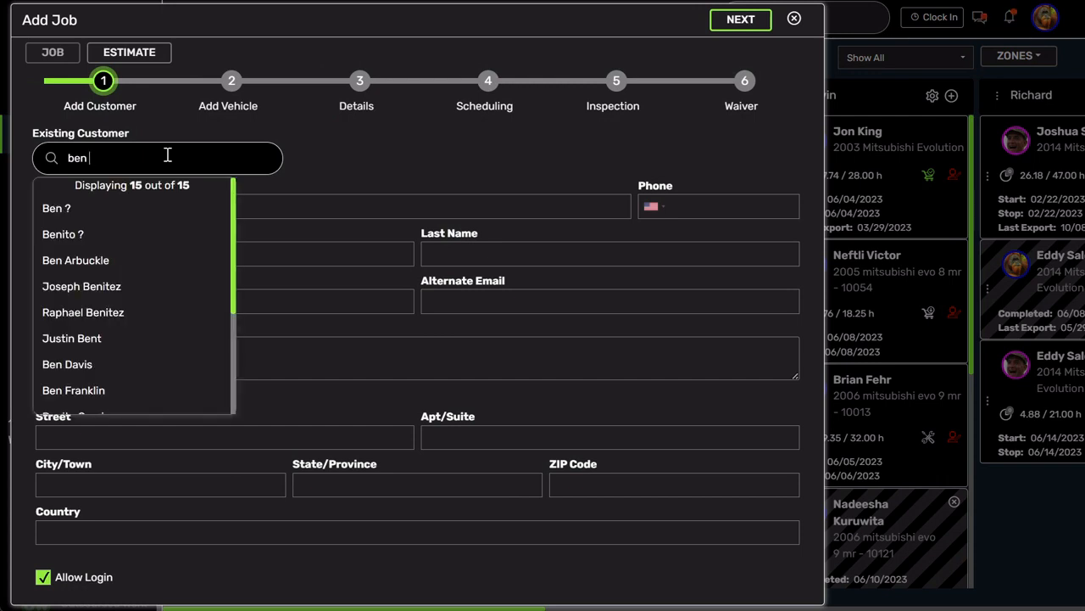
{"action": "left_click", "coordinate": [124, 217]}
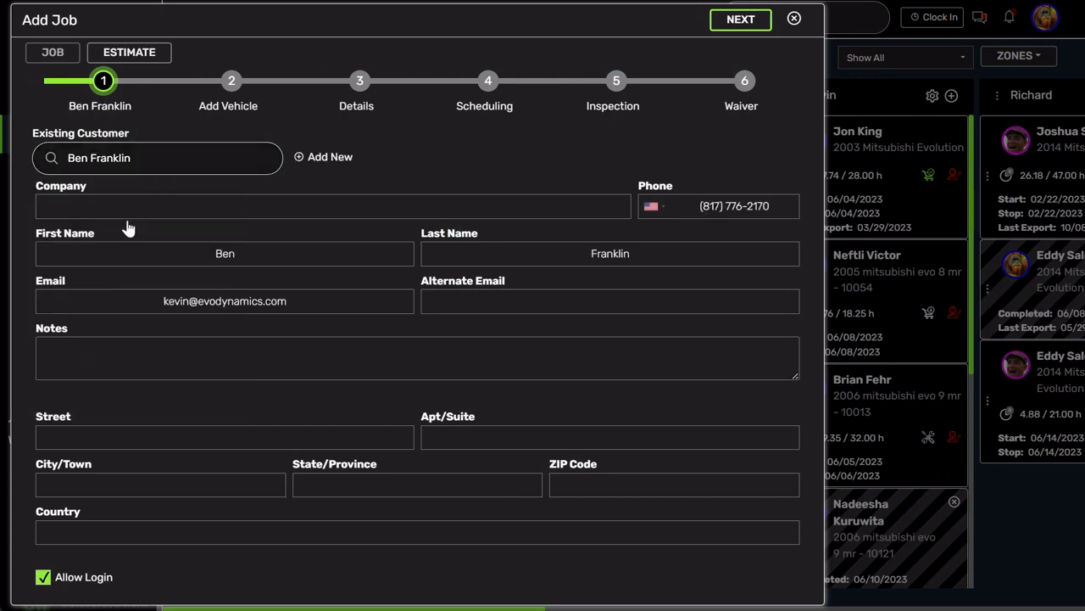
{"action": "left_click", "coordinate": [736, 21]}
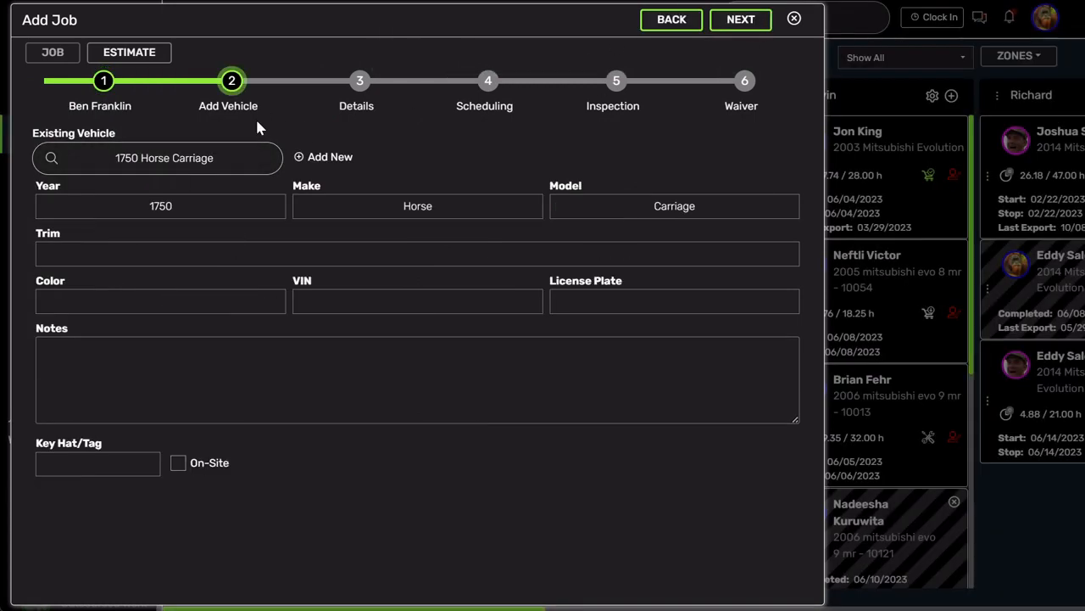
{"action": "left_click", "coordinate": [746, 22]}
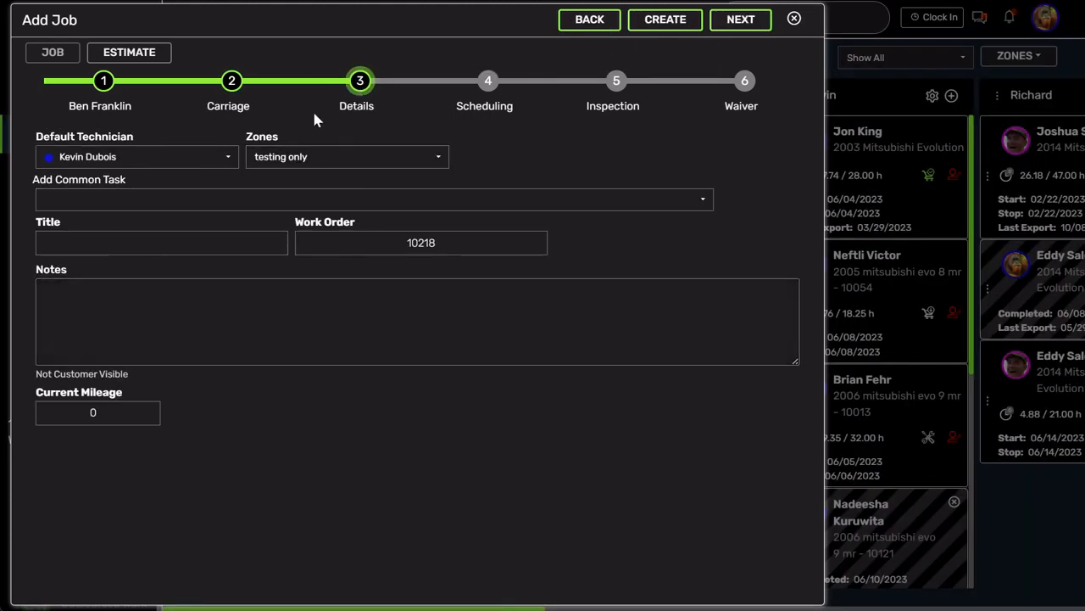
Step: Add the common task Brakes - Pad Install to the job details and create the job
{"action": "left_click", "coordinate": [142, 209]}
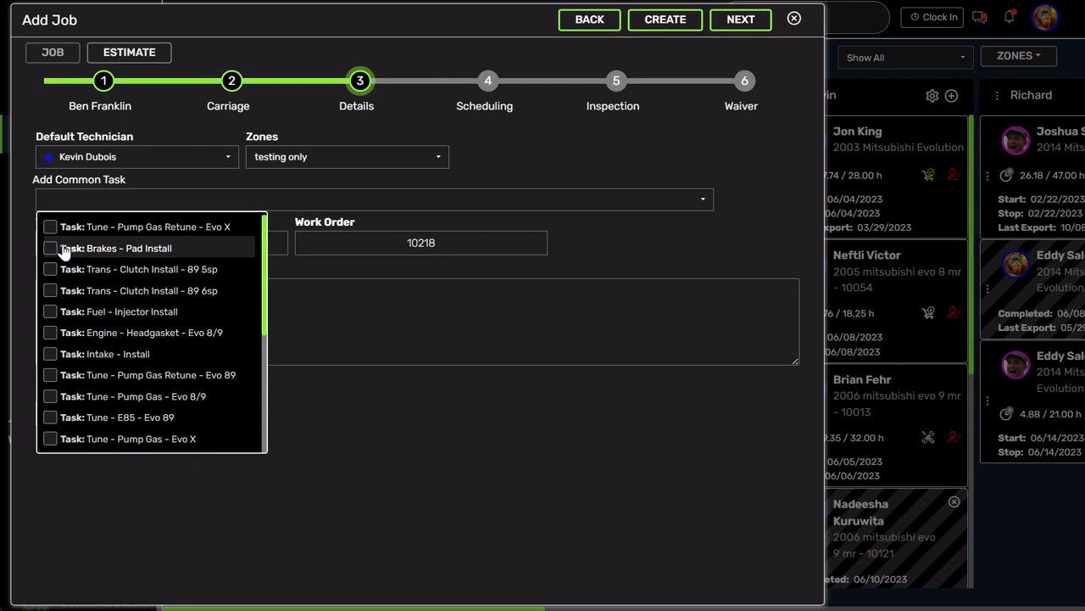
{"action": "scroll", "coordinate": [109, 288], "scroll_direction": "down", "scroll_amount": 5}
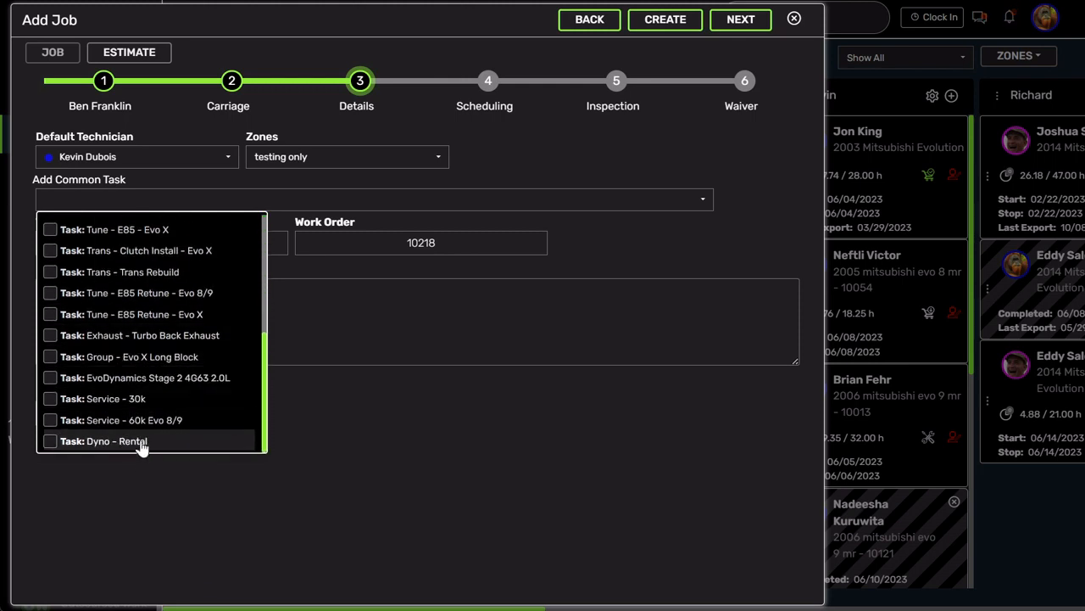
{"action": "scroll", "coordinate": [140, 441], "scroll_direction": "up", "scroll_amount": 5}
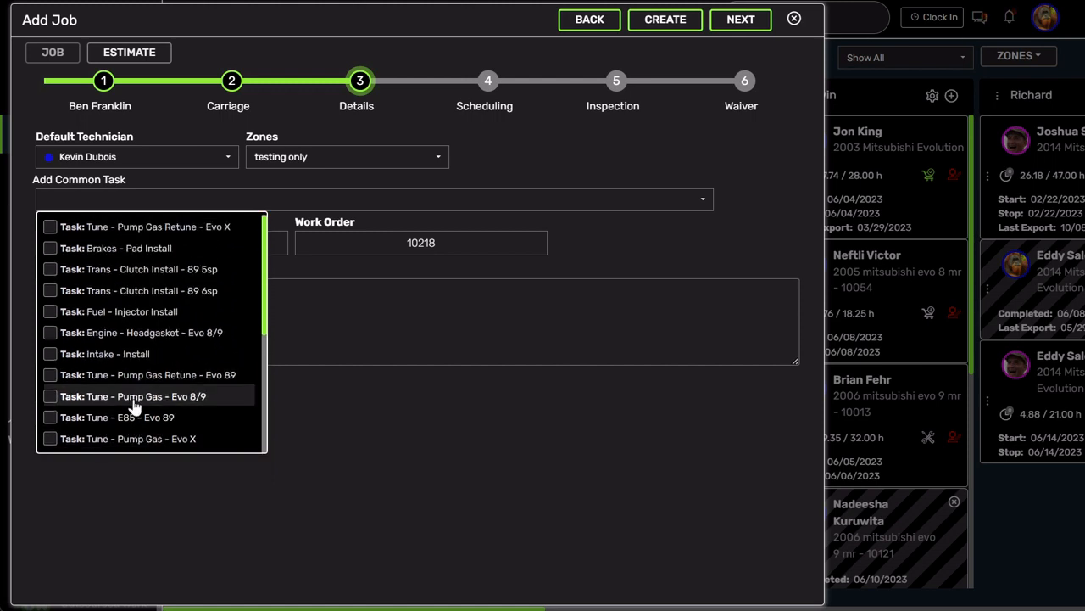
{"action": "left_click", "coordinate": [461, 438]}
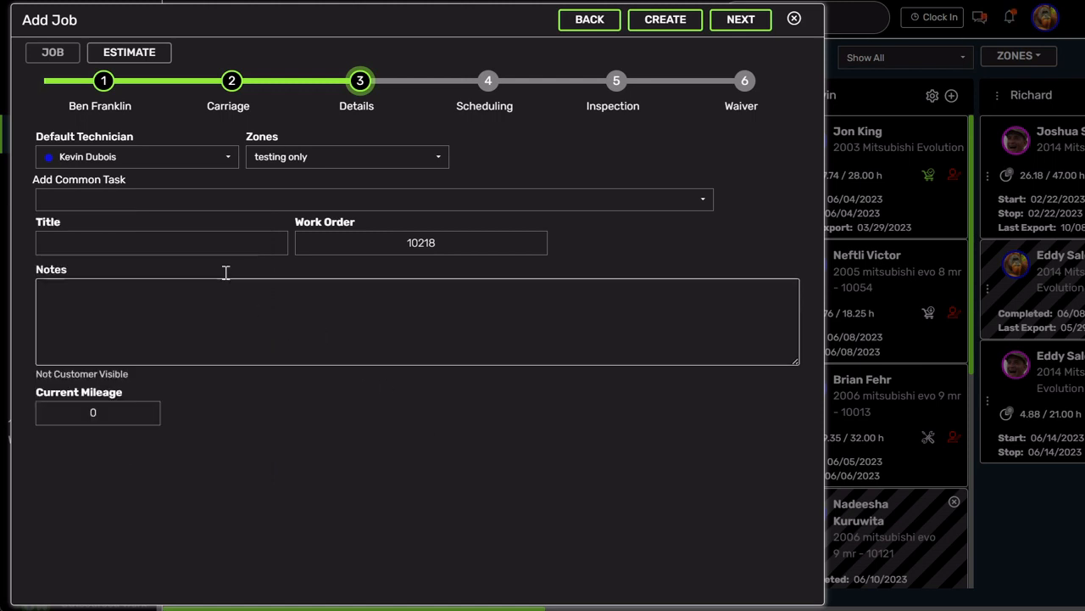
{"action": "left_click", "coordinate": [262, 204]}
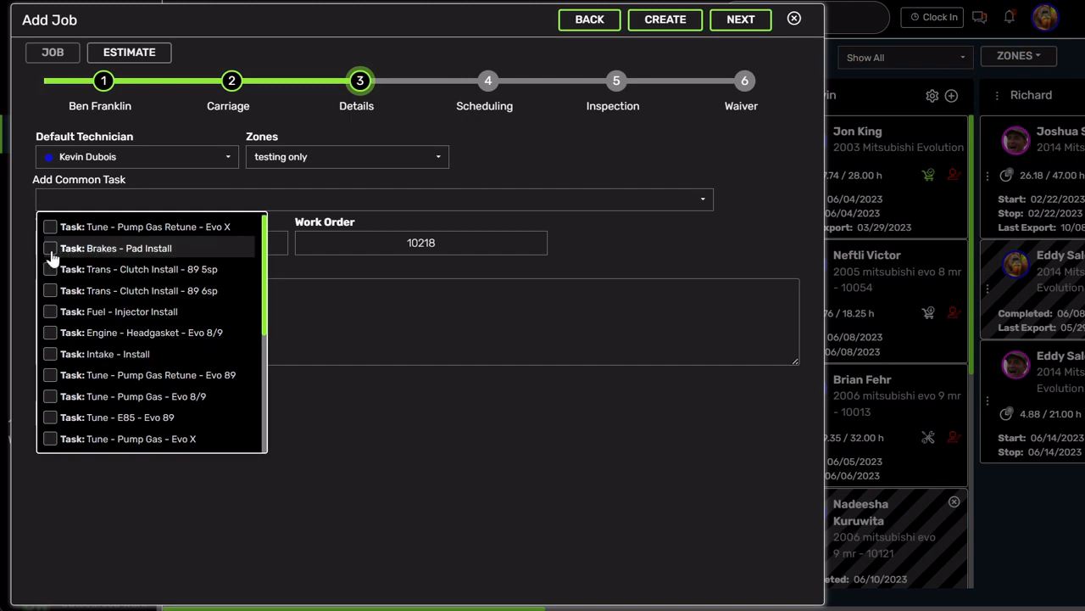
{"action": "left_click", "coordinate": [48, 248]}
{"action": "left_click", "coordinate": [465, 437]}
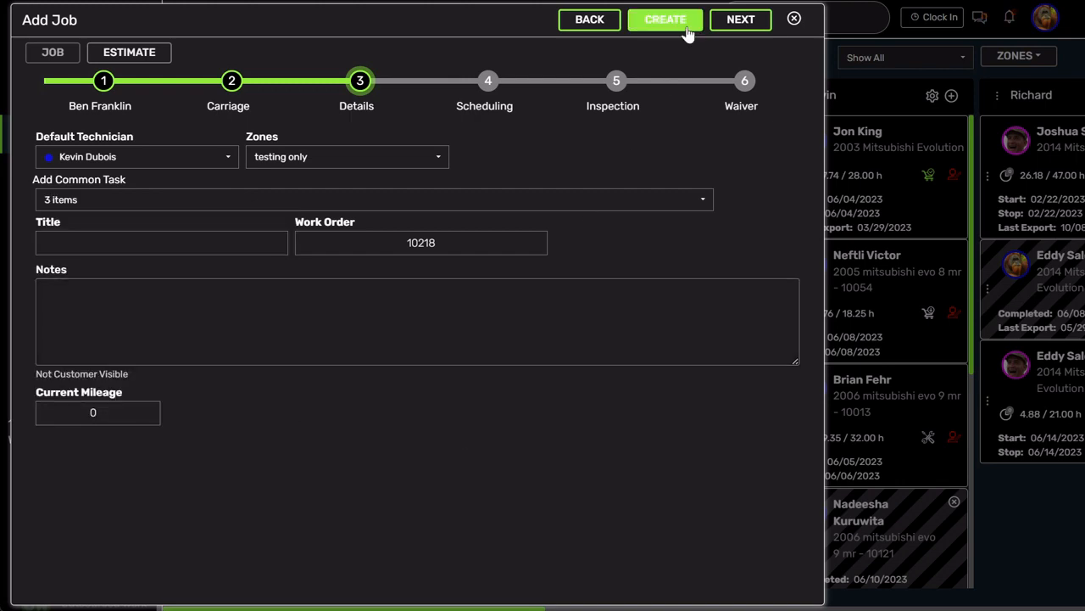
{"action": "left_click", "coordinate": [666, 22]}
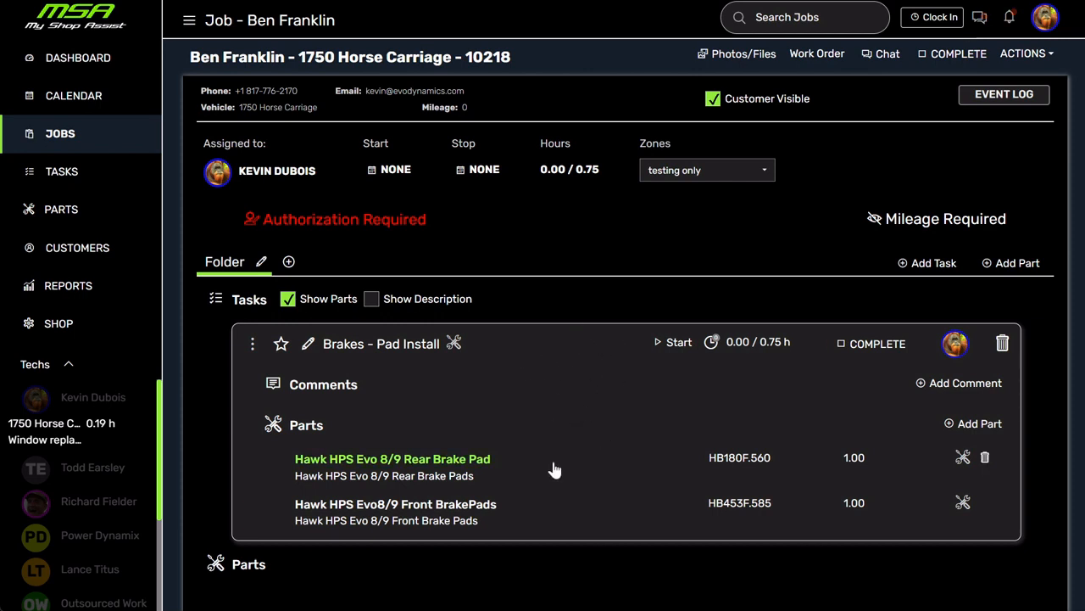
Step: Add the saved task Tune - Flex Fuel - Evo 8/9 to the new 1750 Horse Carriage job
{"action": "left_click", "coordinate": [926, 268]}
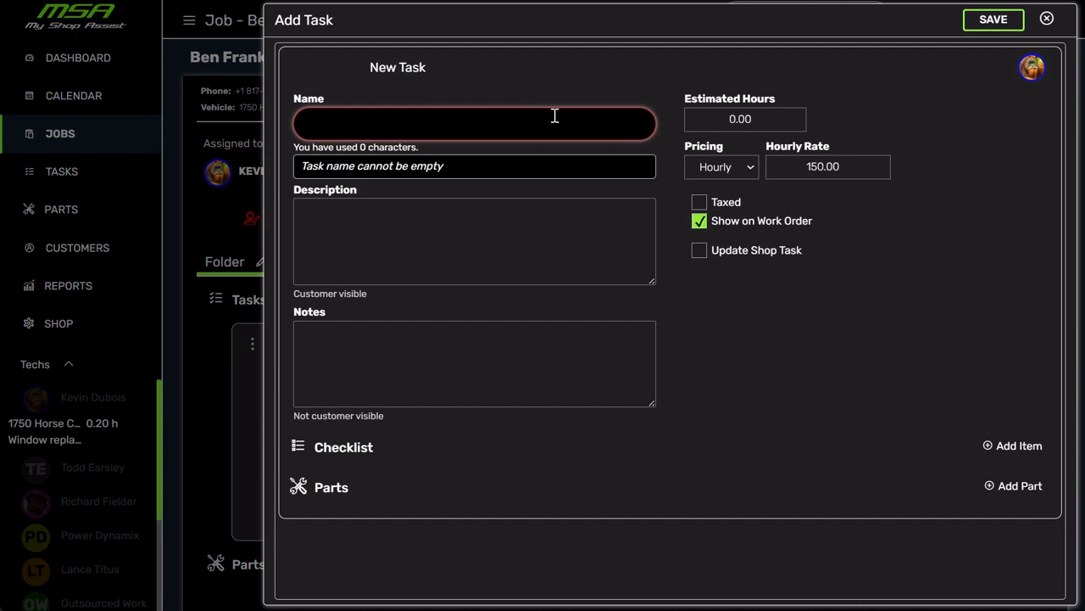
{"action": "type", "text": "tune"}
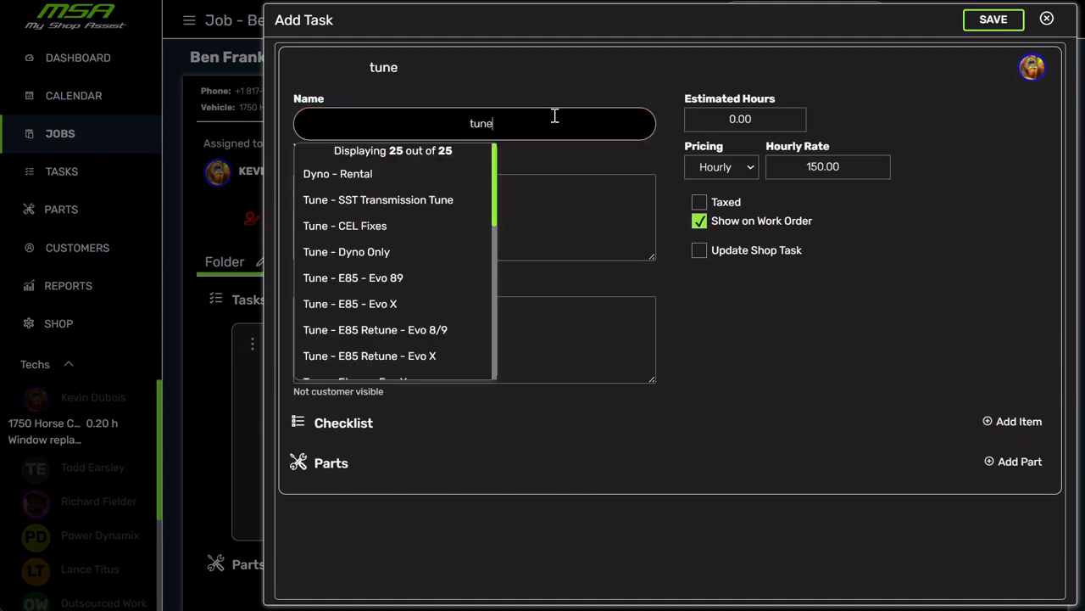
{"action": "scroll", "coordinate": [424, 286], "scroll_direction": "down", "scroll_amount": 3}
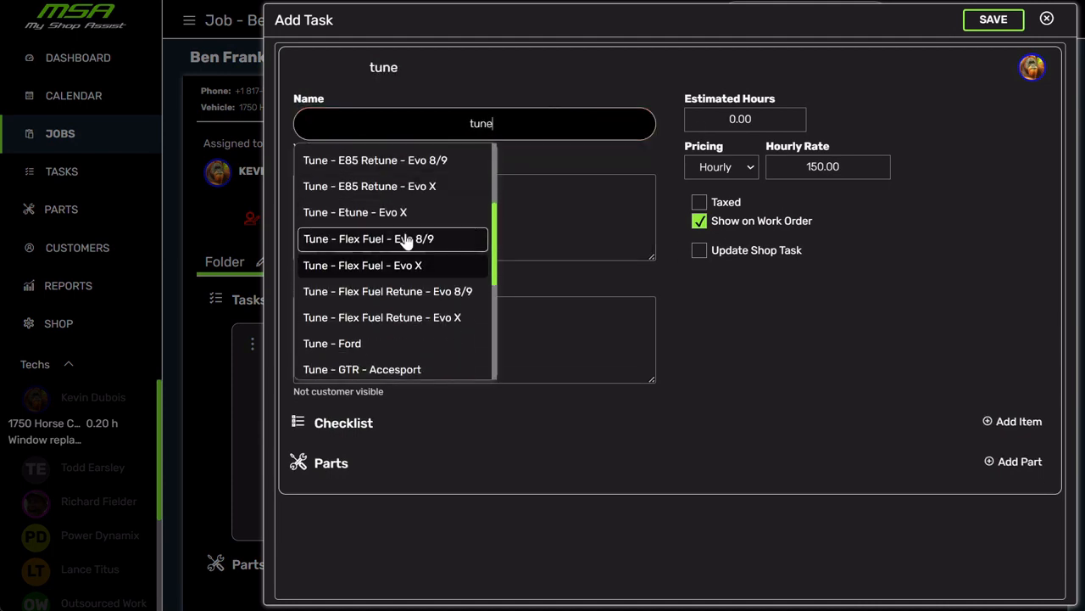
{"action": "left_click", "coordinate": [407, 240]}
{"action": "left_click", "coordinate": [984, 23]}
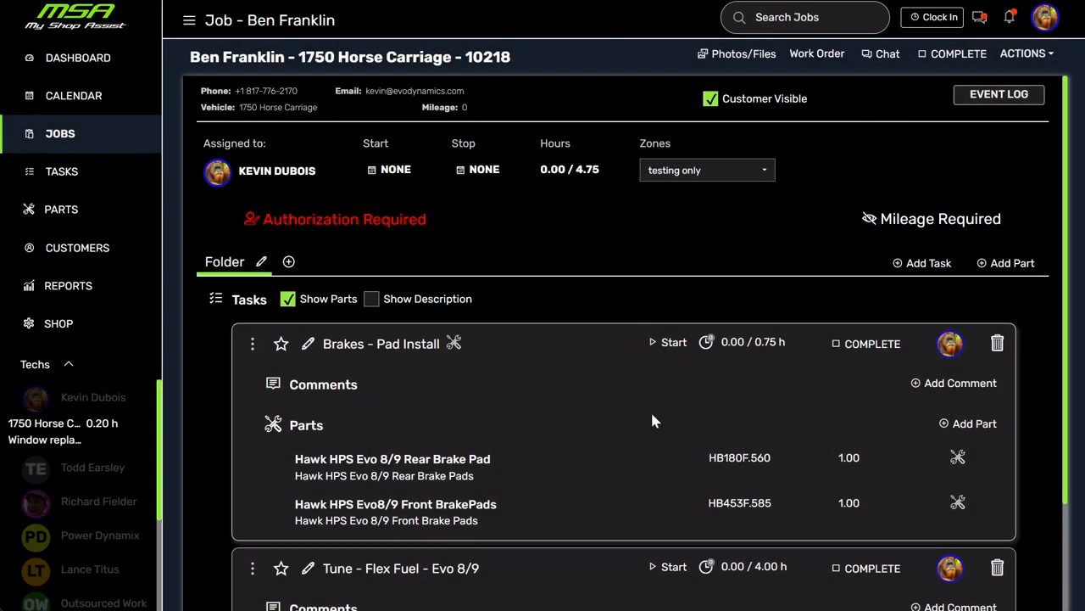
{"action": "left_click", "coordinate": [928, 264]}
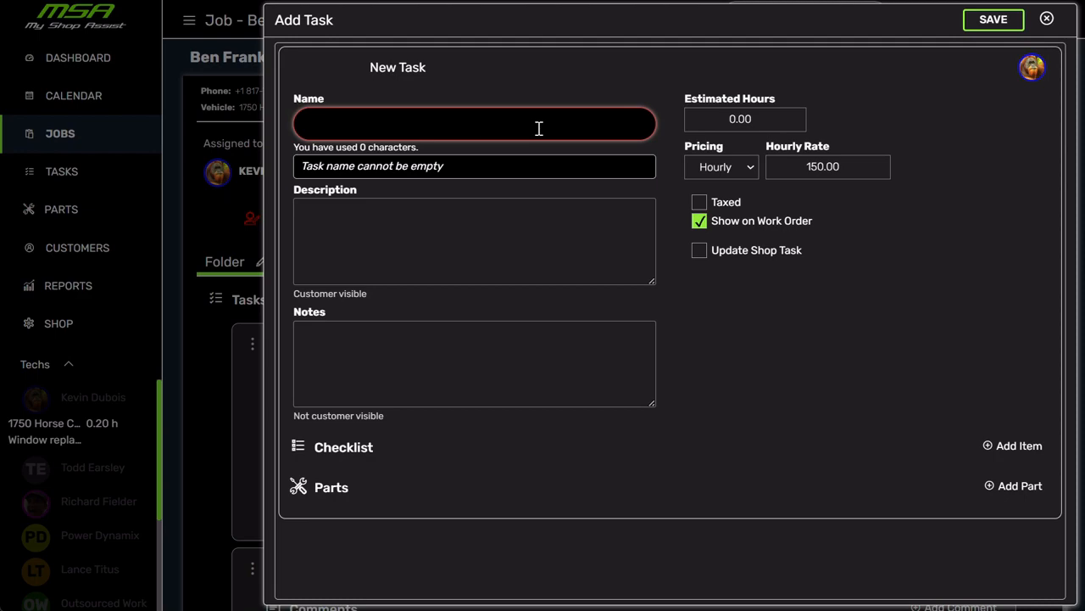
{"action": "left_click", "coordinate": [1048, 18]}
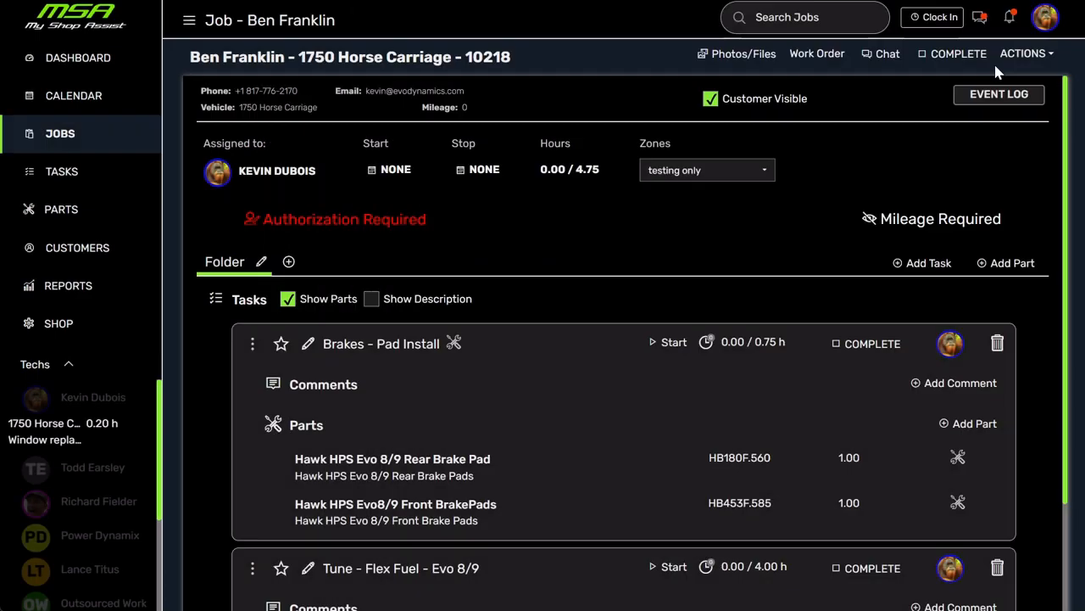